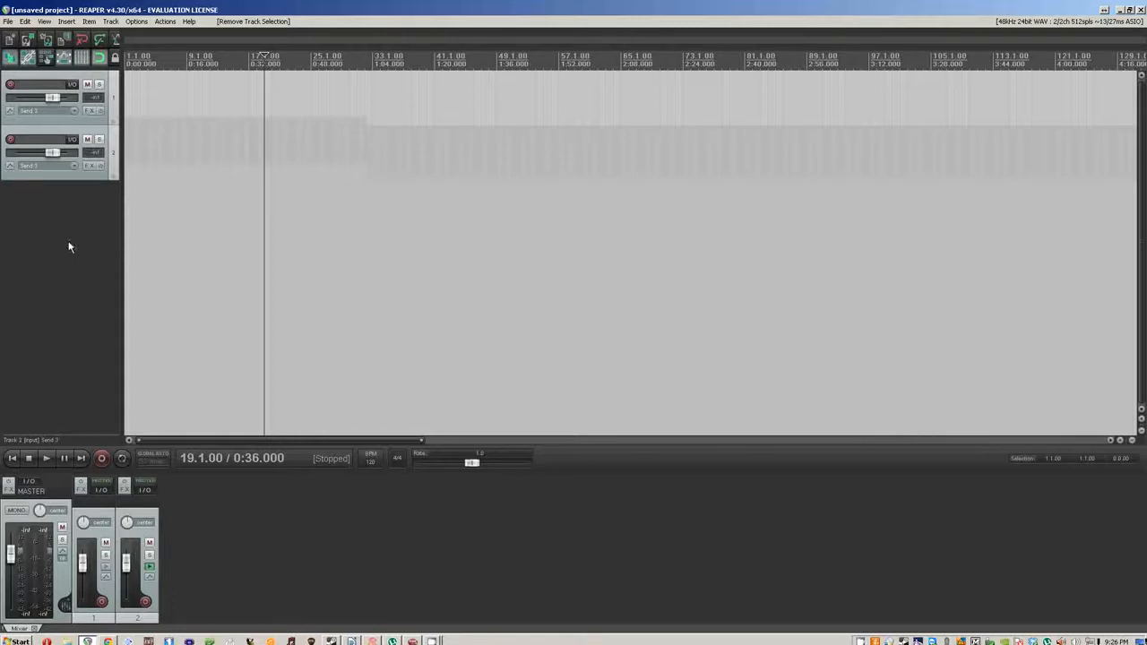
Add three new tracks below the two existing tracks.
{"action": "key", "text": "Page_Up"}
{"action": "key", "text": "Page_Up"}
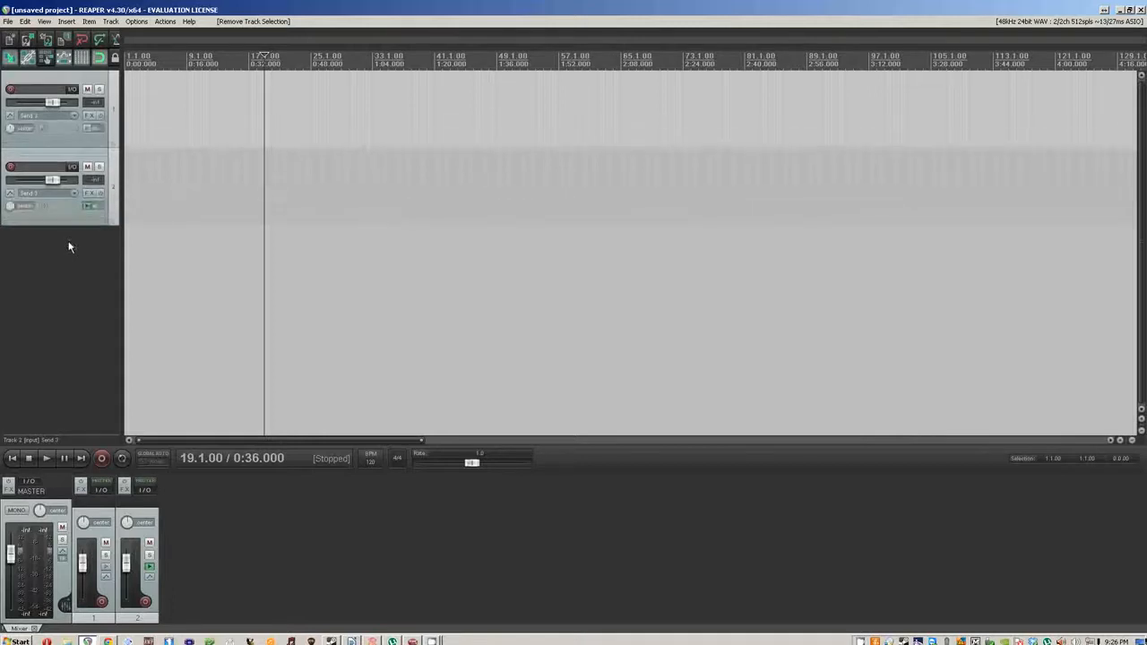
{"action": "key", "text": "Page_Up"}
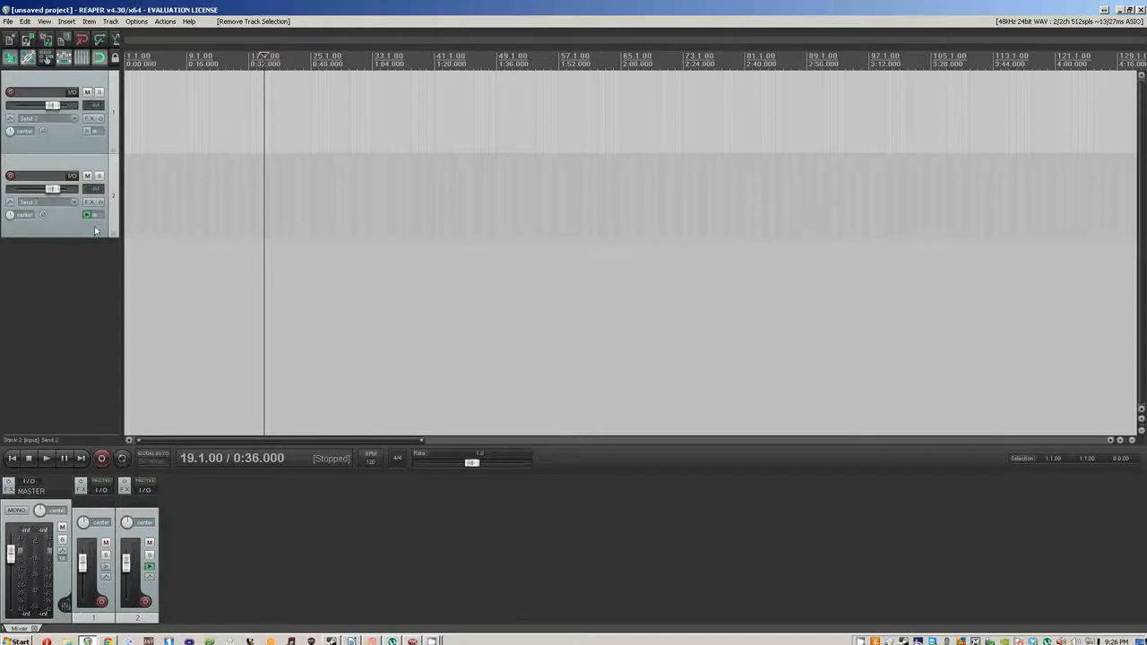
{"action": "right_click", "coordinate": [63, 266]}
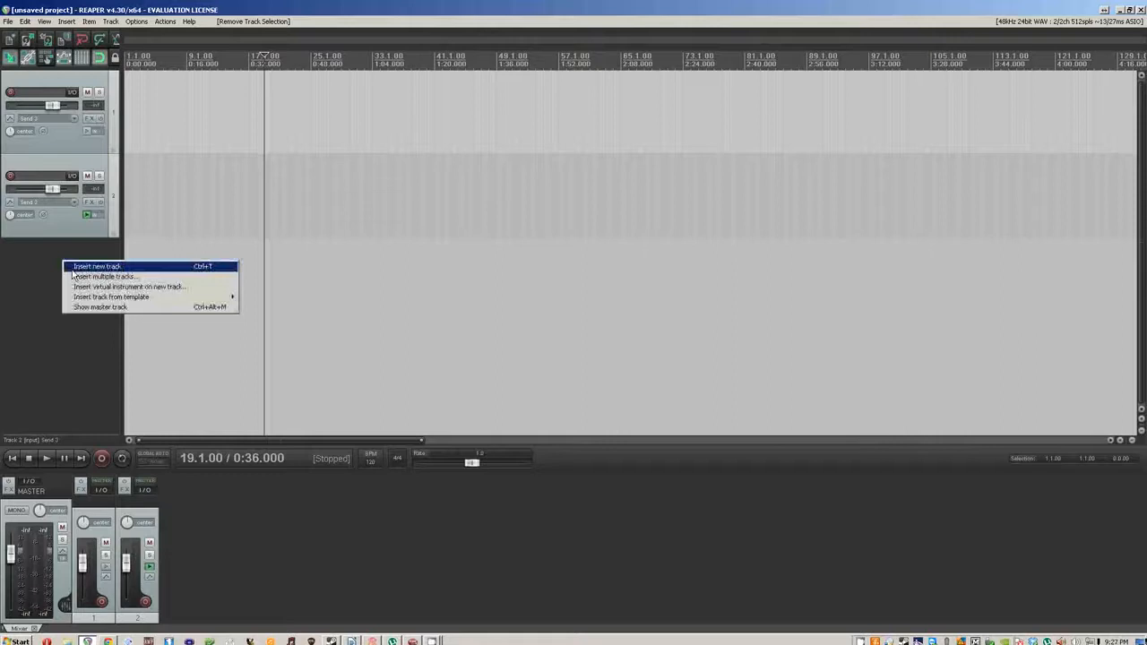
{"action": "left_click", "coordinate": [74, 267]}
{"action": "right_click", "coordinate": [36, 360]}
{"action": "left_click", "coordinate": [49, 347]}
{"action": "double_click", "coordinate": [49, 347]}
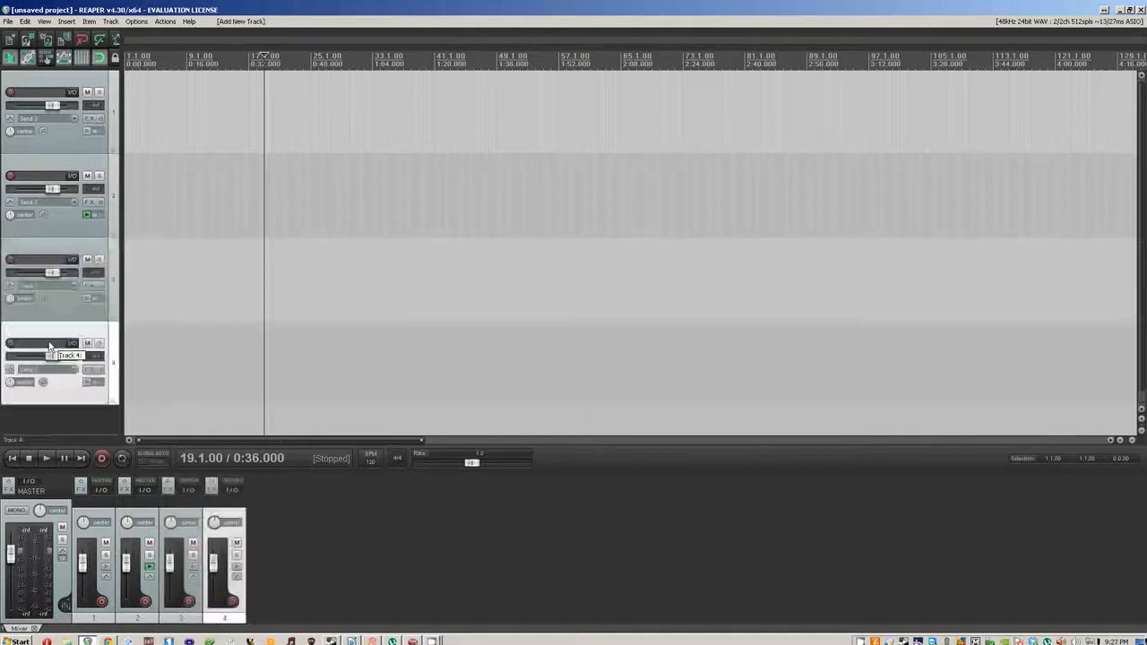
{"action": "left_click", "coordinate": [59, 421]}
{"action": "double_click", "coordinate": [57, 414]}
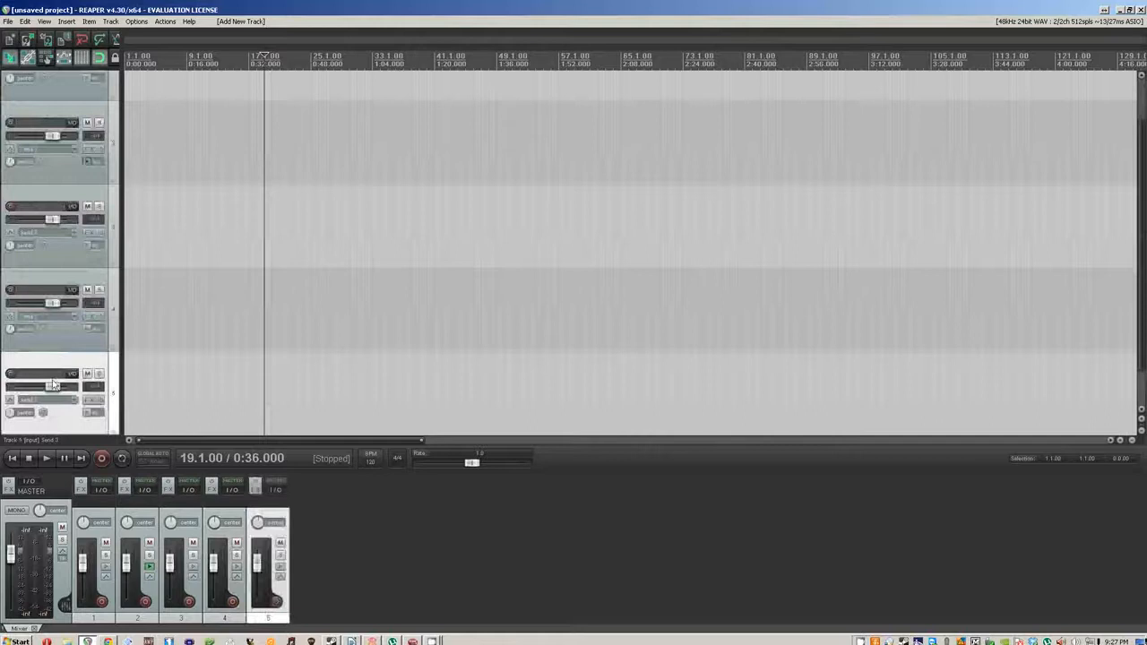
Select all the tracks from the first to the fifth and delete them.
{"action": "scroll", "coordinate": [59, 359], "scroll_direction": "up", "scroll_amount": 1}
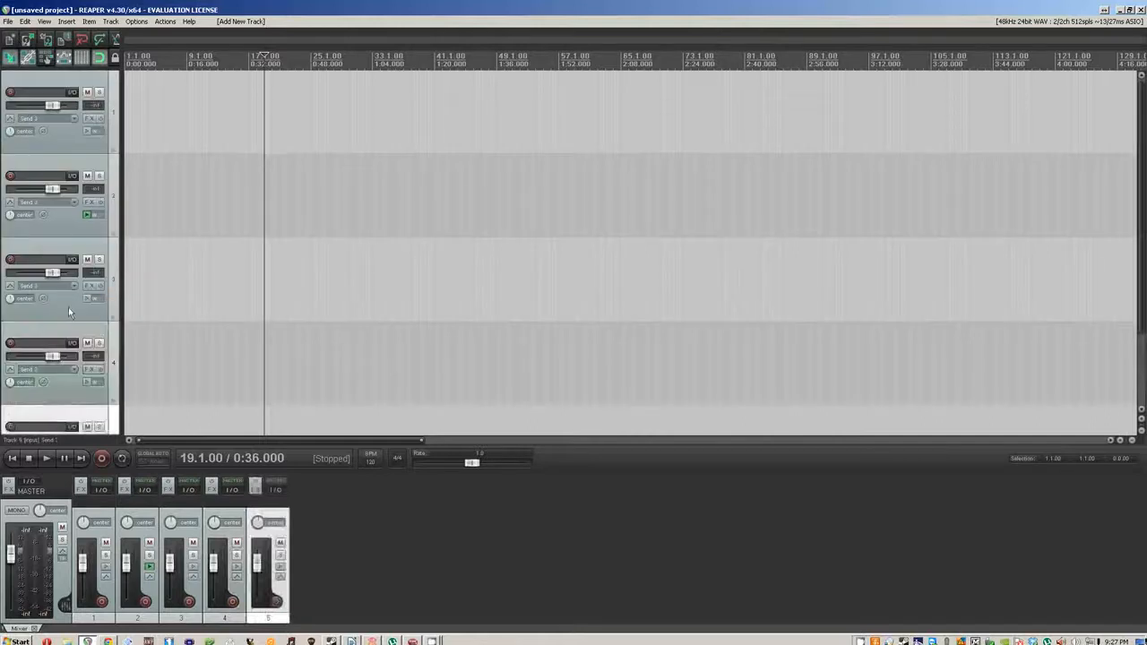
{"action": "scroll", "coordinate": [68, 307], "scroll_direction": "down", "scroll_amount": 1}
{"action": "scroll", "coordinate": [70, 311], "scroll_direction": "down", "scroll_amount": 1}
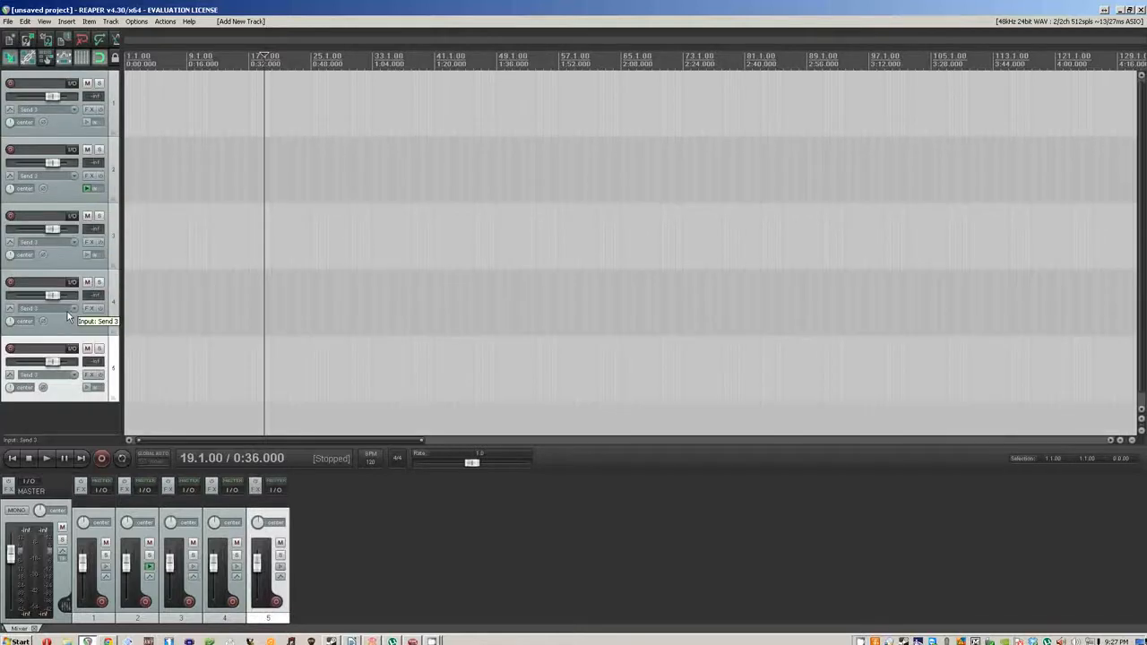
{"action": "left_click", "coordinate": [70, 314]}
{"action": "left_click", "coordinate": [73, 131]}
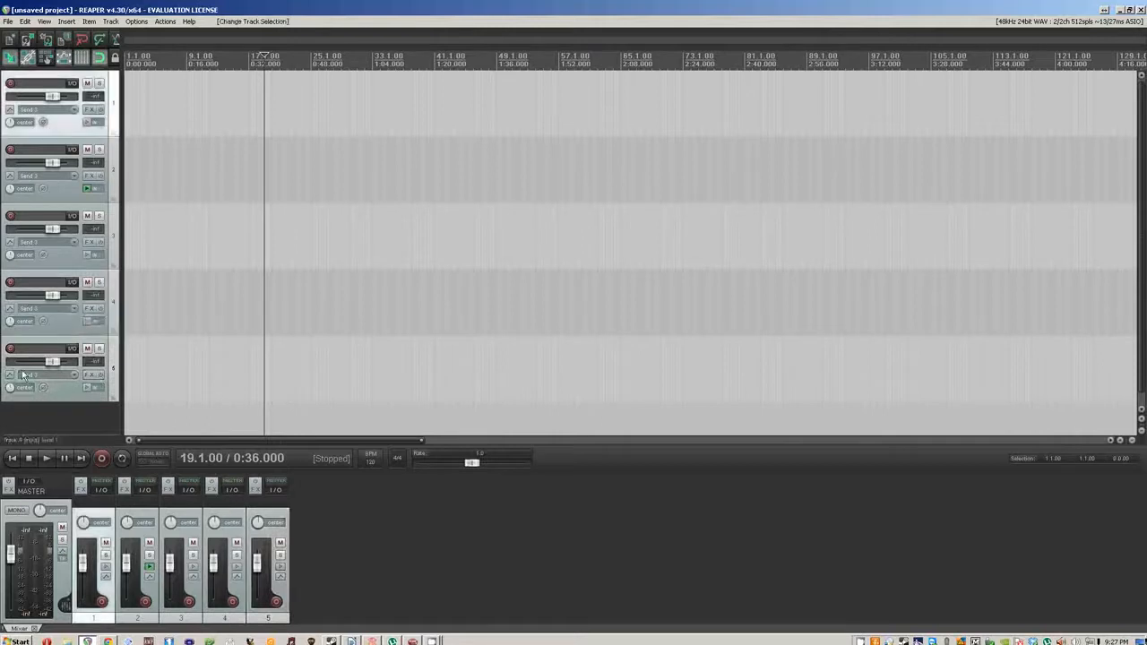
{"action": "left_click", "coordinate": [50, 390], "text": "shift"}
{"action": "key", "text": "Delete"}
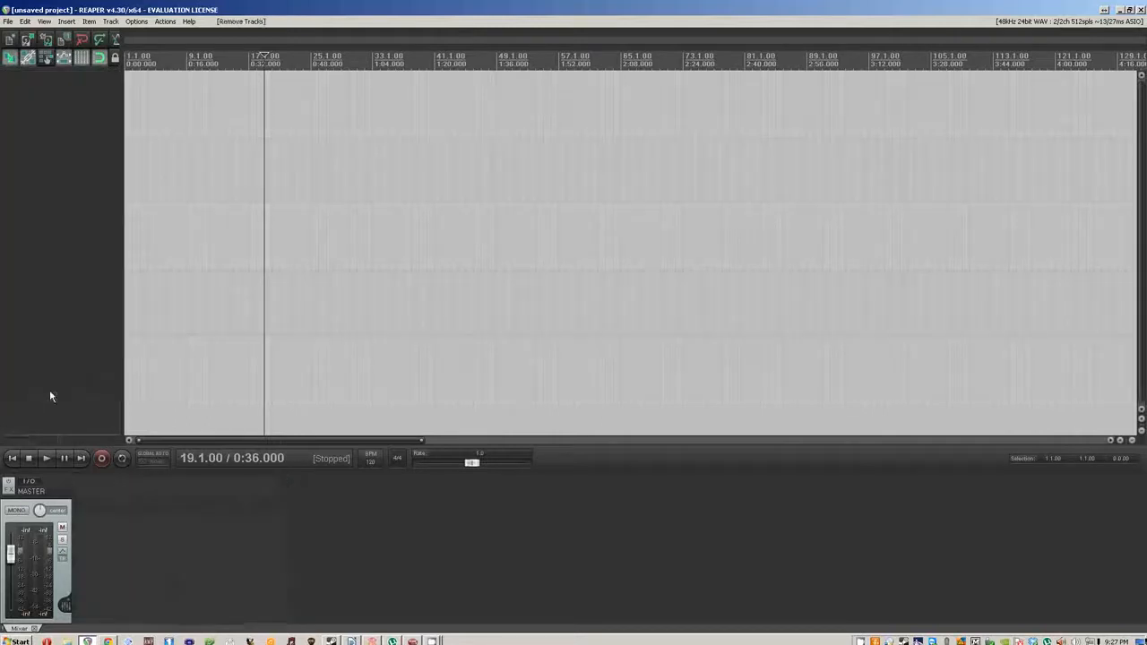
Start a new project without saving the current one and add one track to it.
{"action": "left_click", "coordinate": [8, 21]}
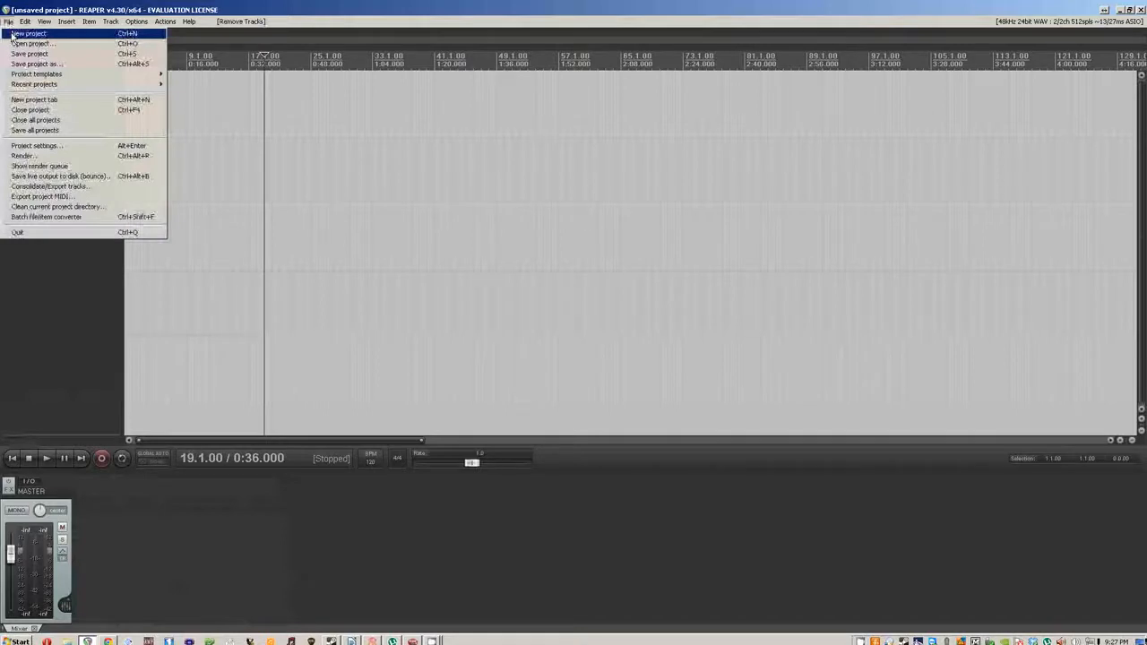
{"action": "left_click", "coordinate": [27, 33]}
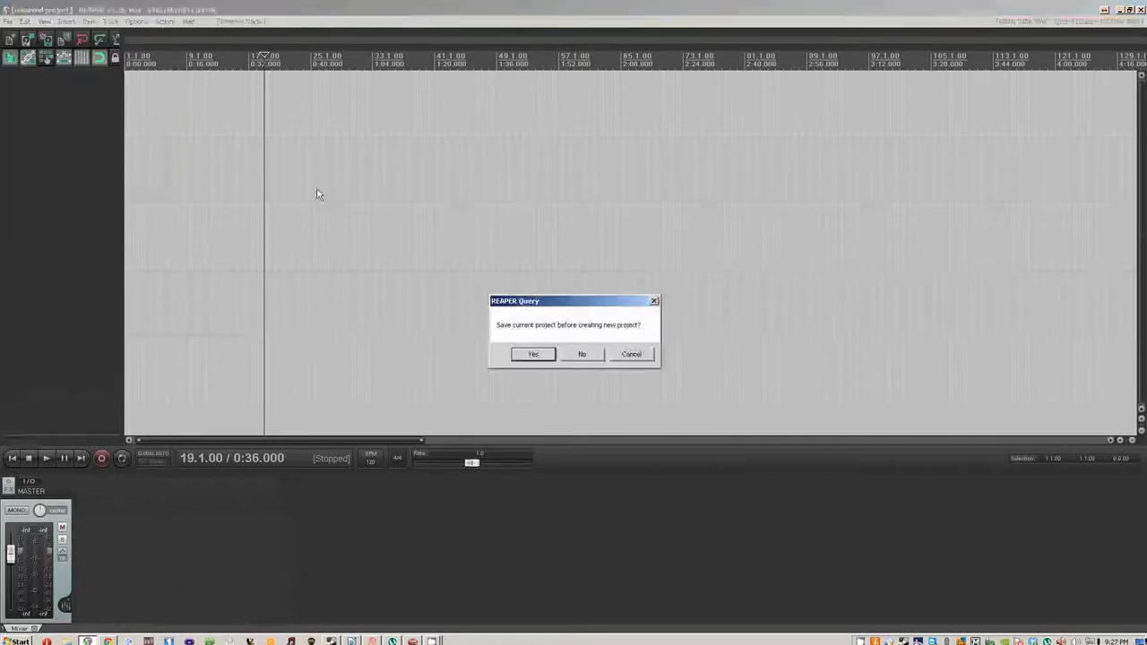
{"action": "left_click", "coordinate": [582, 355]}
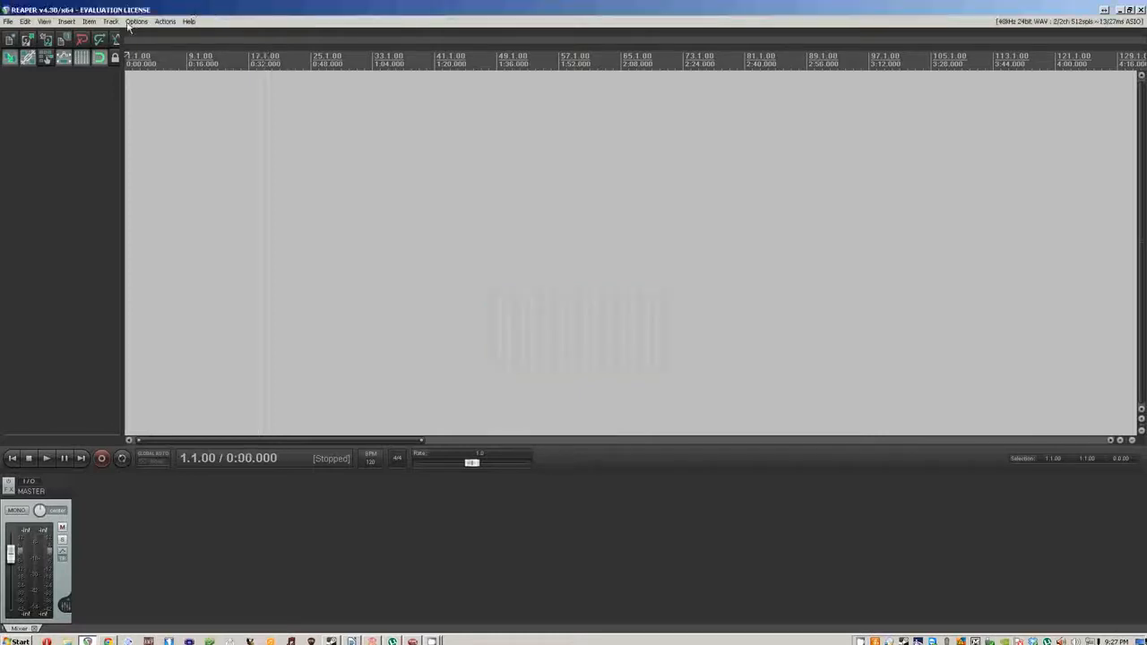
{"action": "double_click", "coordinate": [78, 99]}
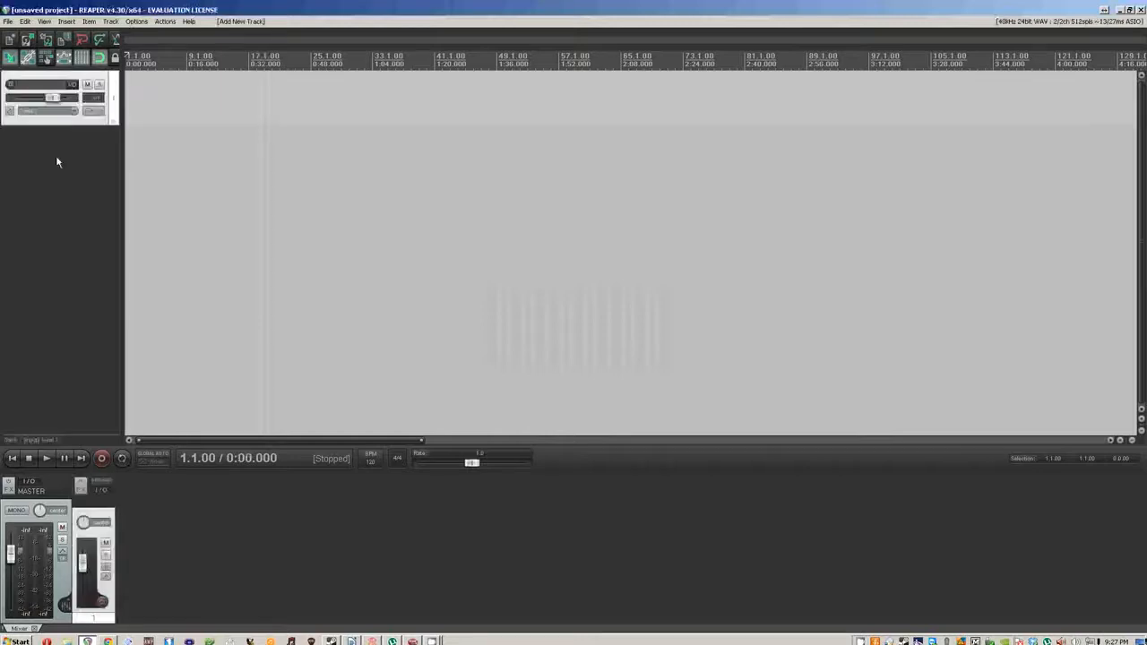
Open the preferences and review the General settings, including the language choices, the Paths settings and the Keyboard/Multi-touch settings.
{"action": "left_click", "coordinate": [135, 24]}
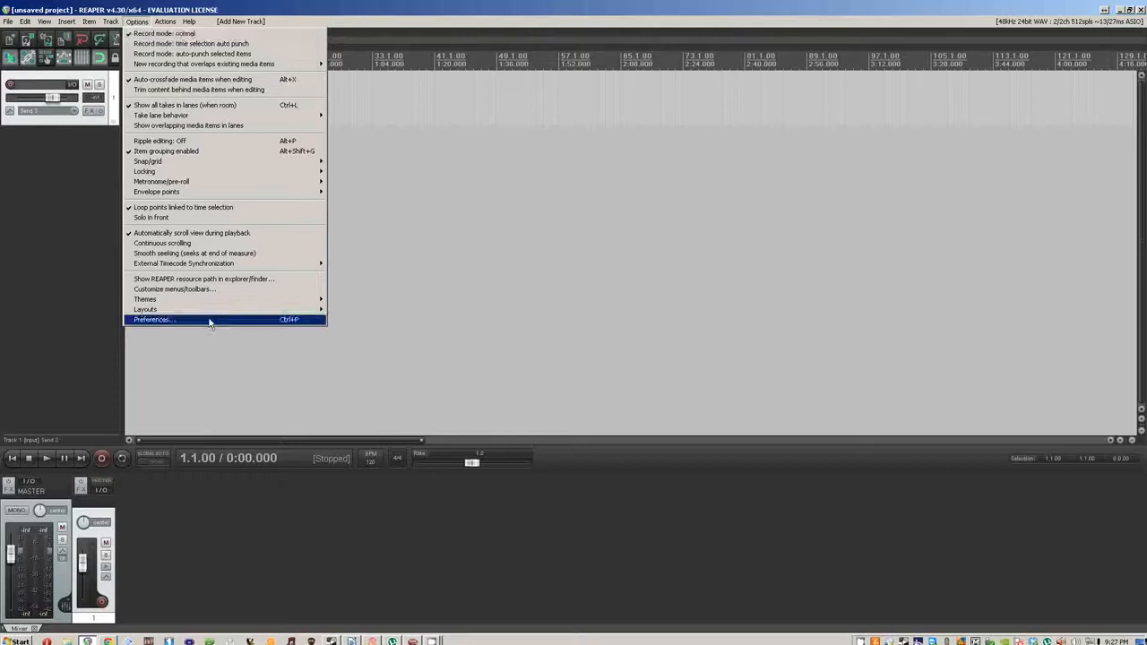
{"action": "mouse_move", "coordinate": [288, 302]}
{"action": "left_click", "coordinate": [250, 319]}
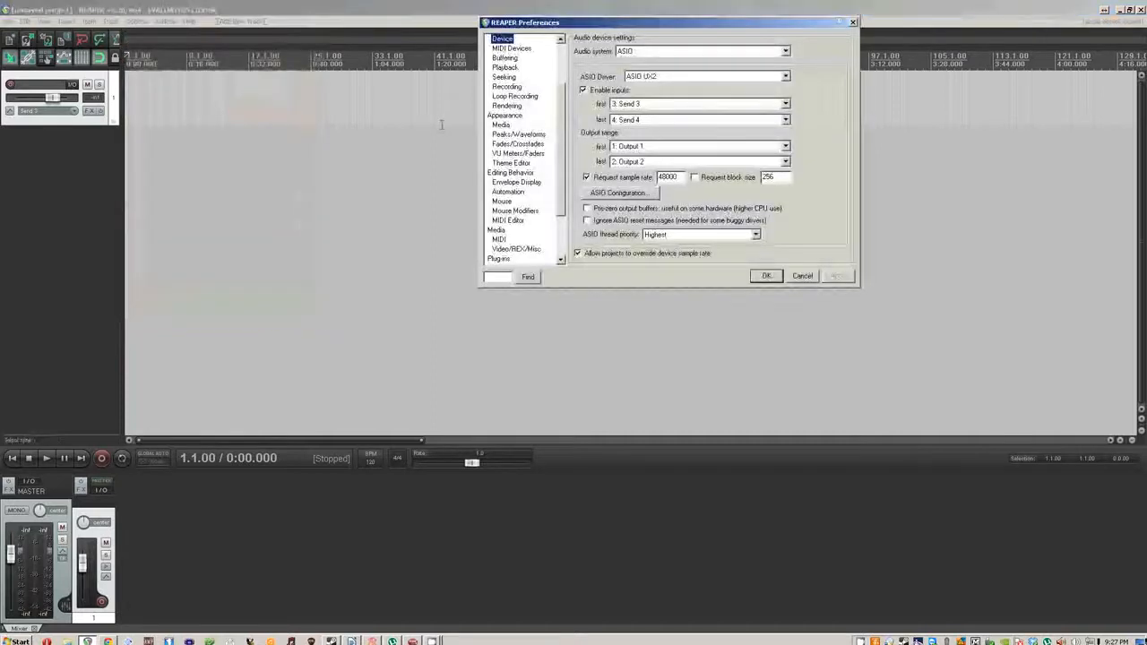
{"action": "left_click_drag", "start_coordinate": [562, 96], "coordinate": [560, 61]}
{"action": "left_click", "coordinate": [502, 37]}
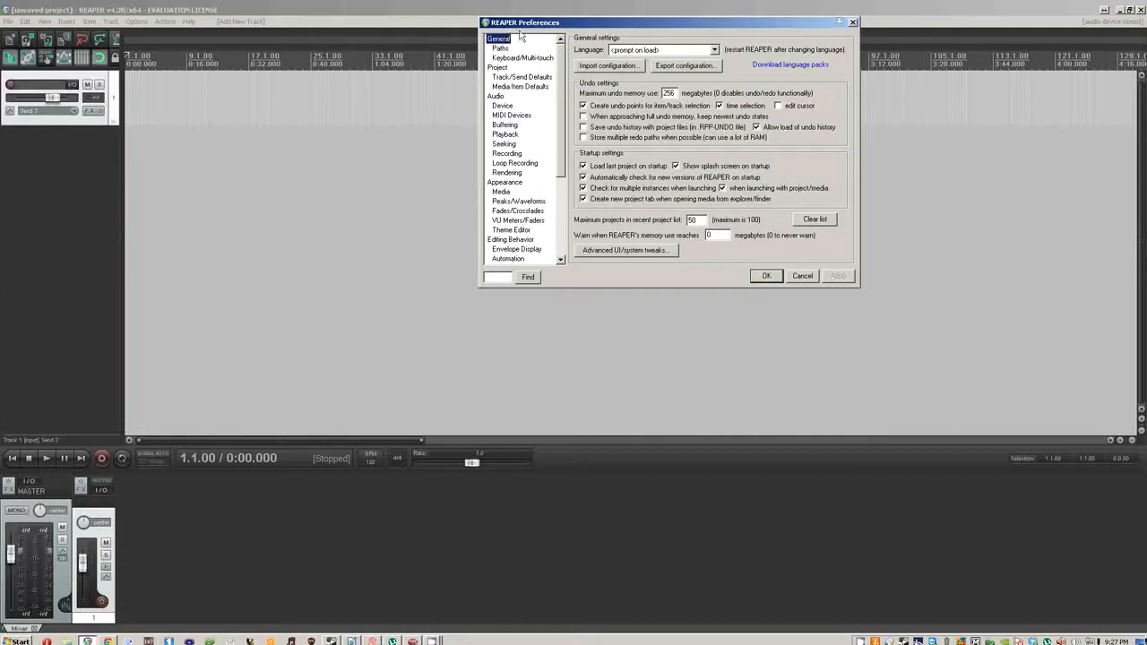
{"action": "left_click", "coordinate": [699, 50]}
{"action": "left_click", "coordinate": [706, 57]}
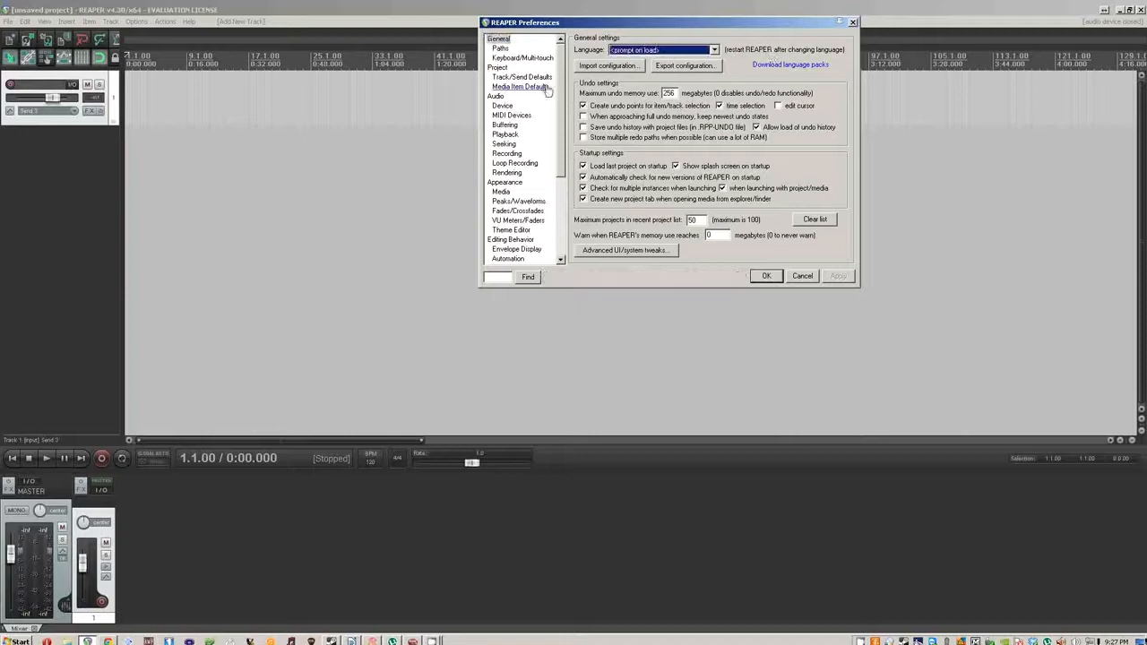
{"action": "left_click", "coordinate": [500, 49]}
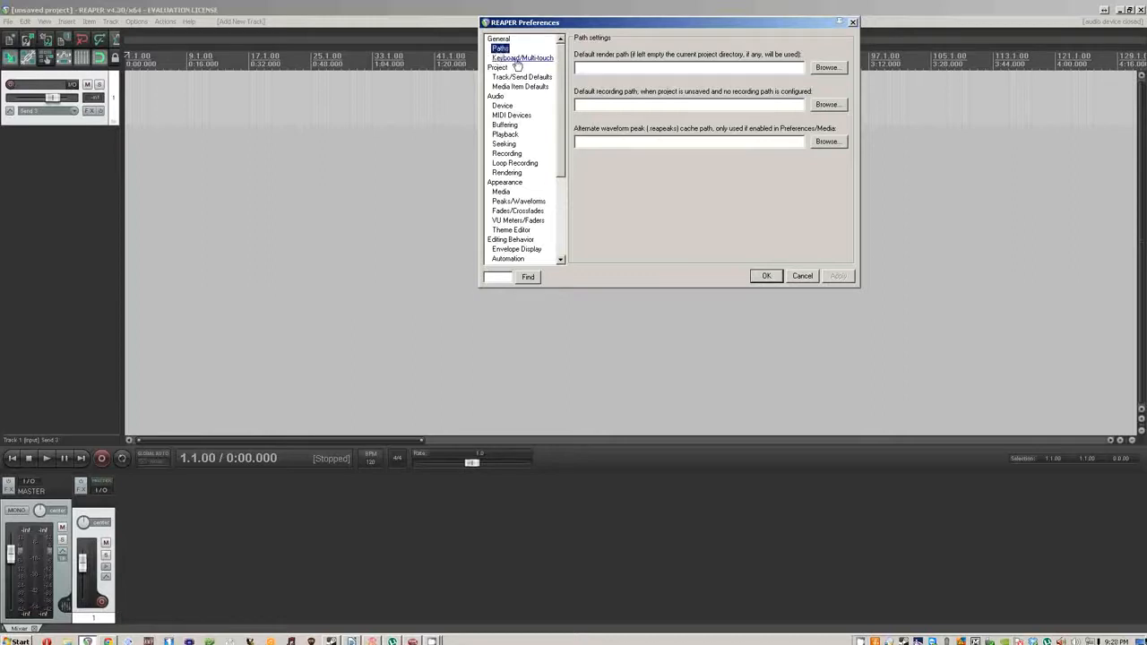
{"action": "left_click", "coordinate": [517, 59]}
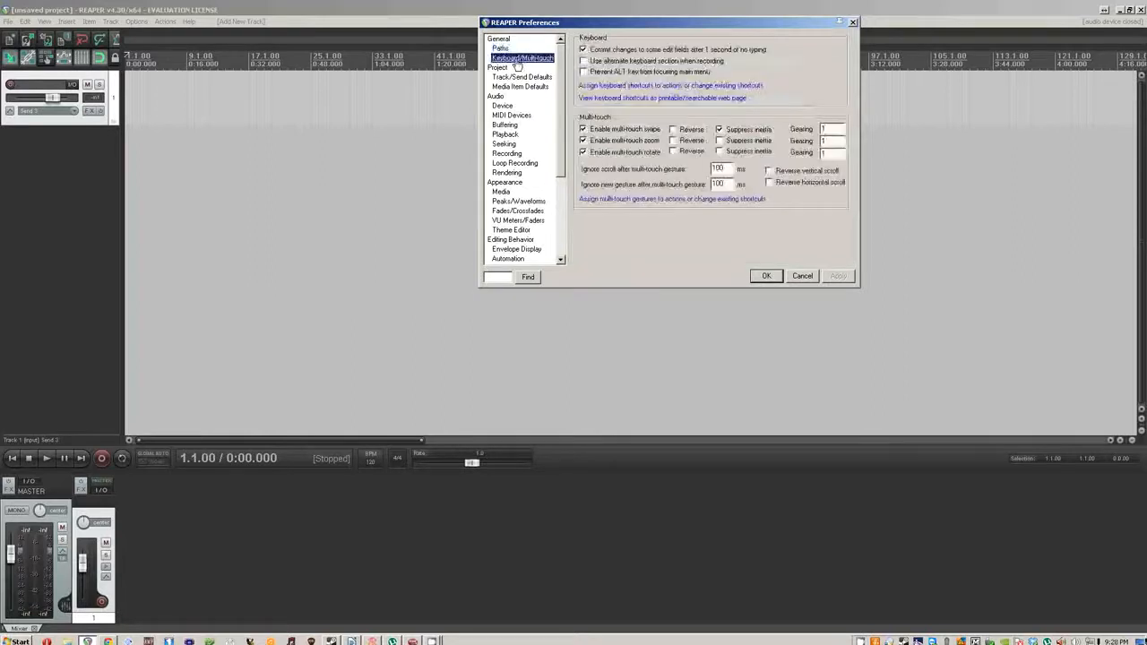
Review the Project preferences together with the Track/Send Defaults and Media Item Defaults.
{"action": "left_click", "coordinate": [515, 67]}
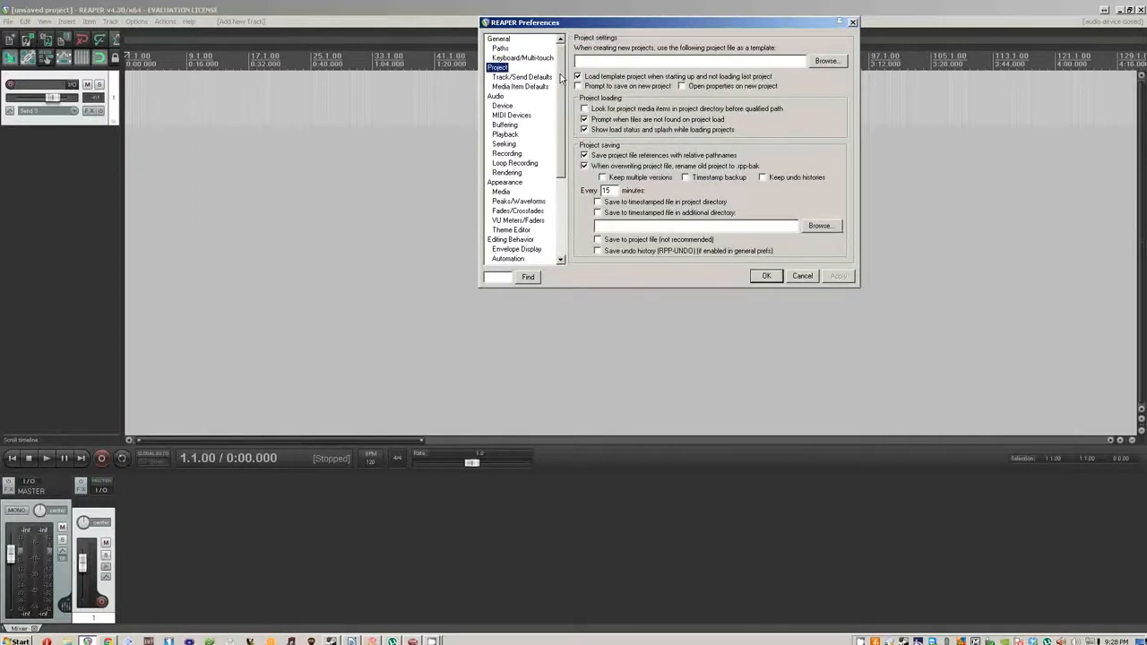
{"action": "left_click_drag", "start_coordinate": [561, 79], "coordinate": [563, 89]}
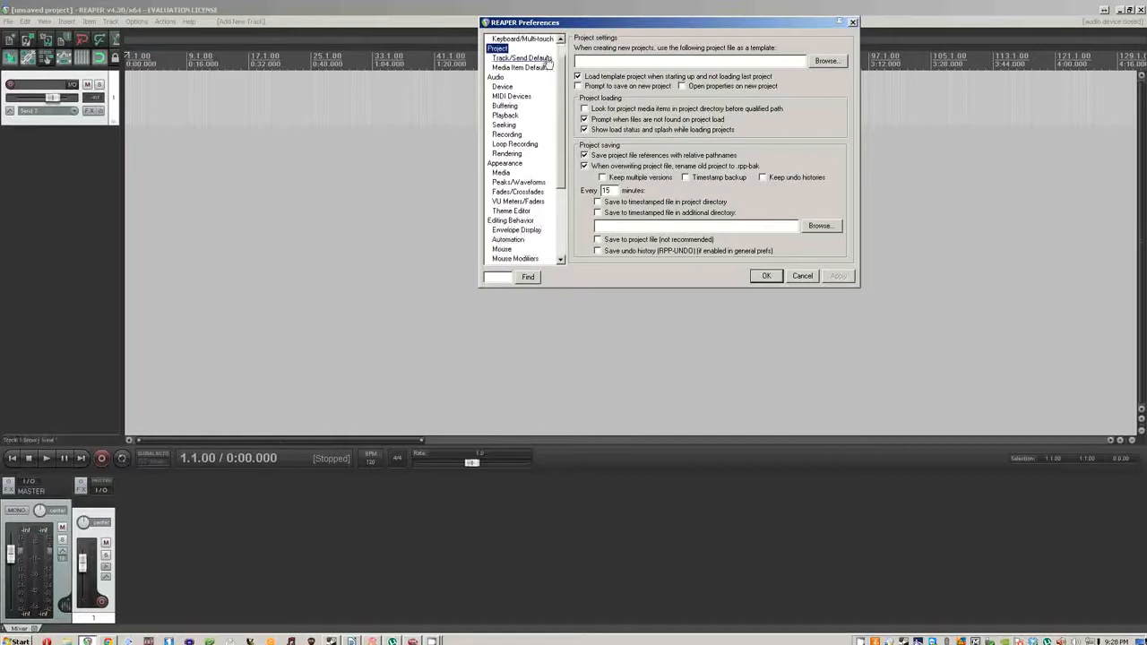
{"action": "left_click", "coordinate": [529, 57]}
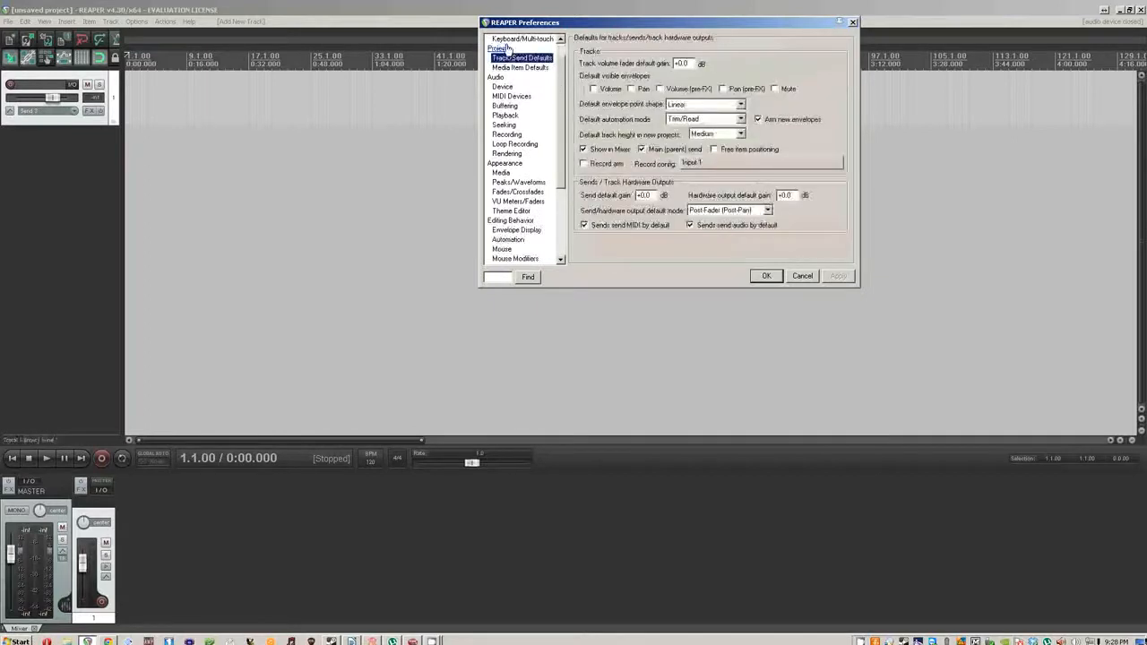
{"action": "left_click", "coordinate": [518, 68]}
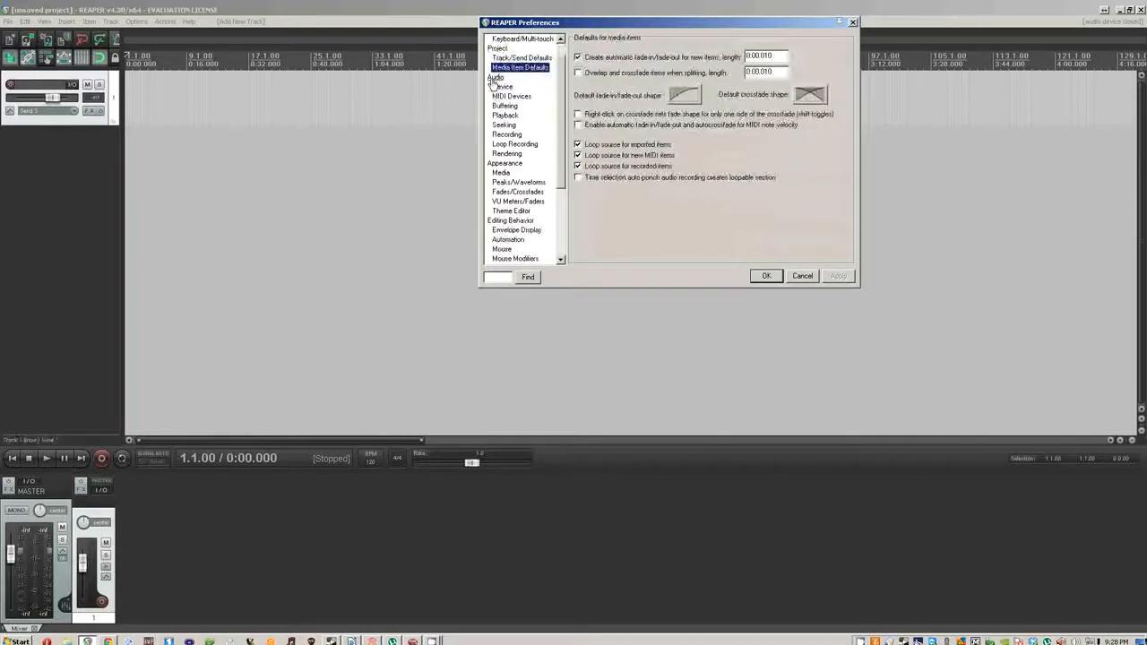
Examine the general Audio preferences and the available options for automatic track muting.
{"action": "left_click", "coordinate": [495, 78]}
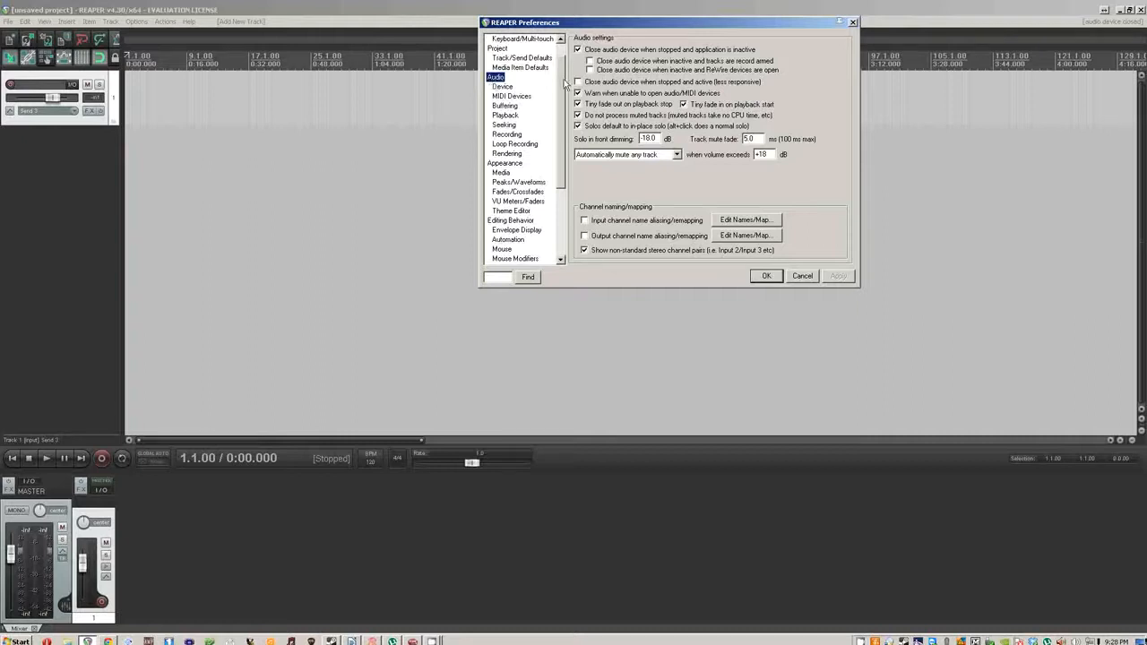
{"action": "left_click", "coordinate": [629, 155]}
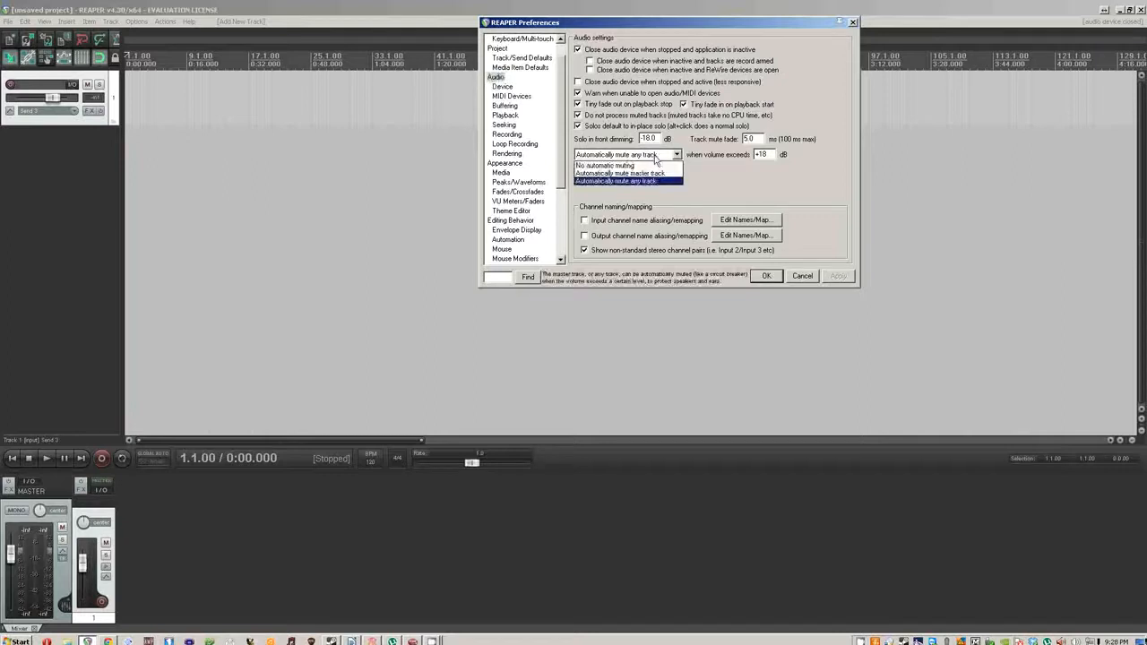
{"action": "left_click", "coordinate": [657, 158]}
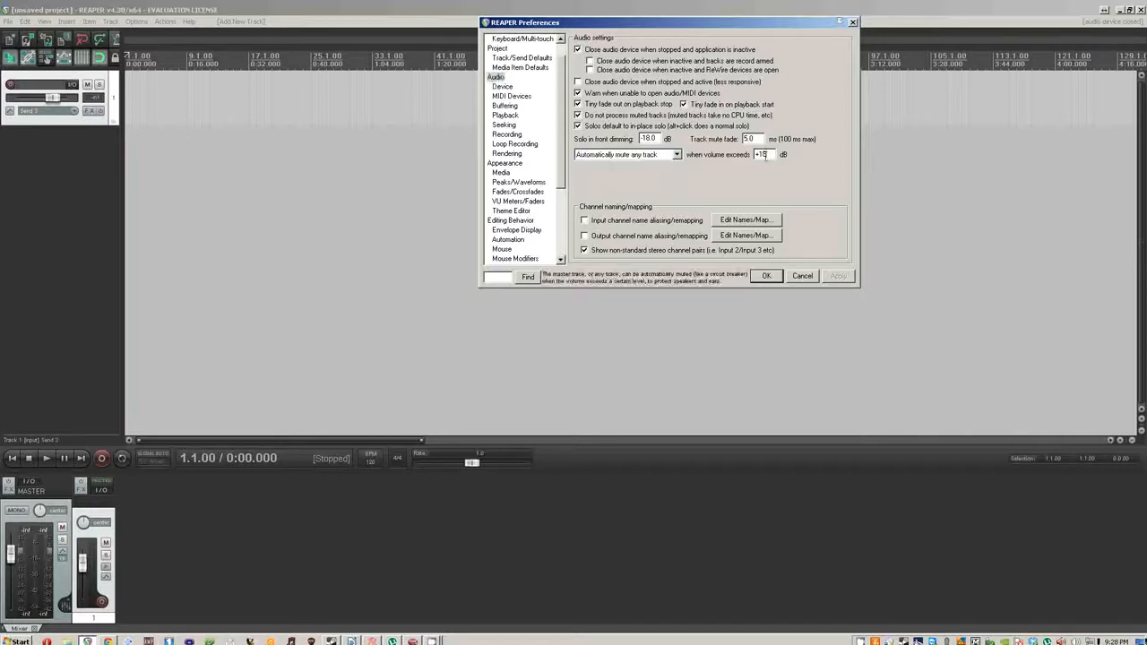
Try DirectSound and WaveOut as the audio system in the audio device settings and return it to ASIO.
{"action": "left_click", "coordinate": [498, 88]}
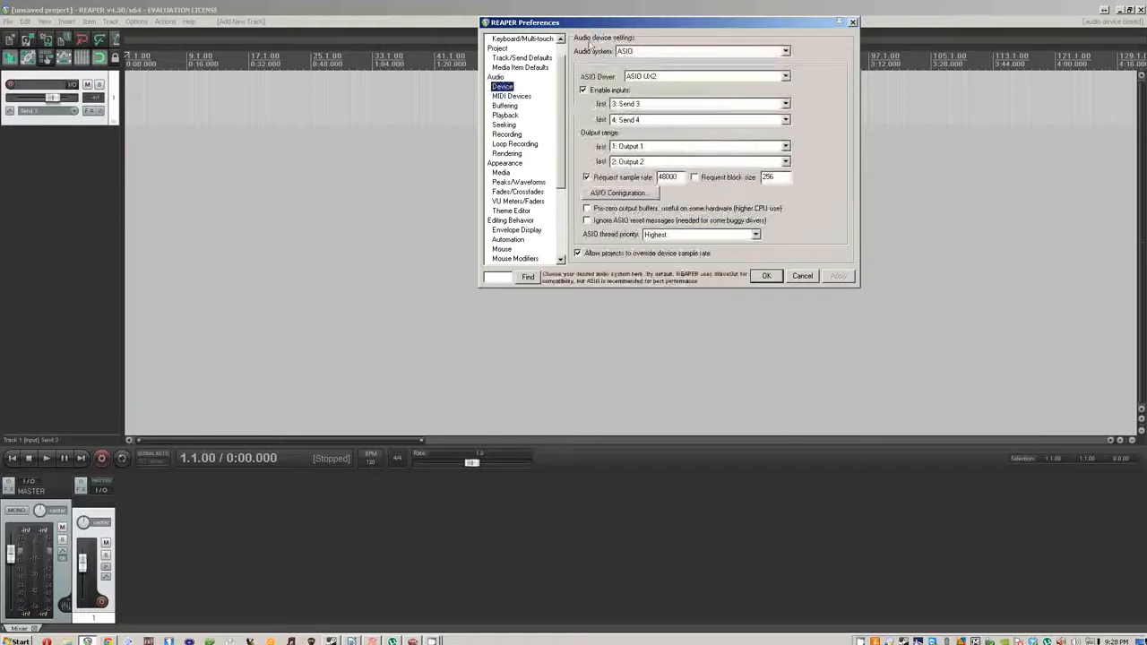
{"action": "left_click", "coordinate": [634, 52]}
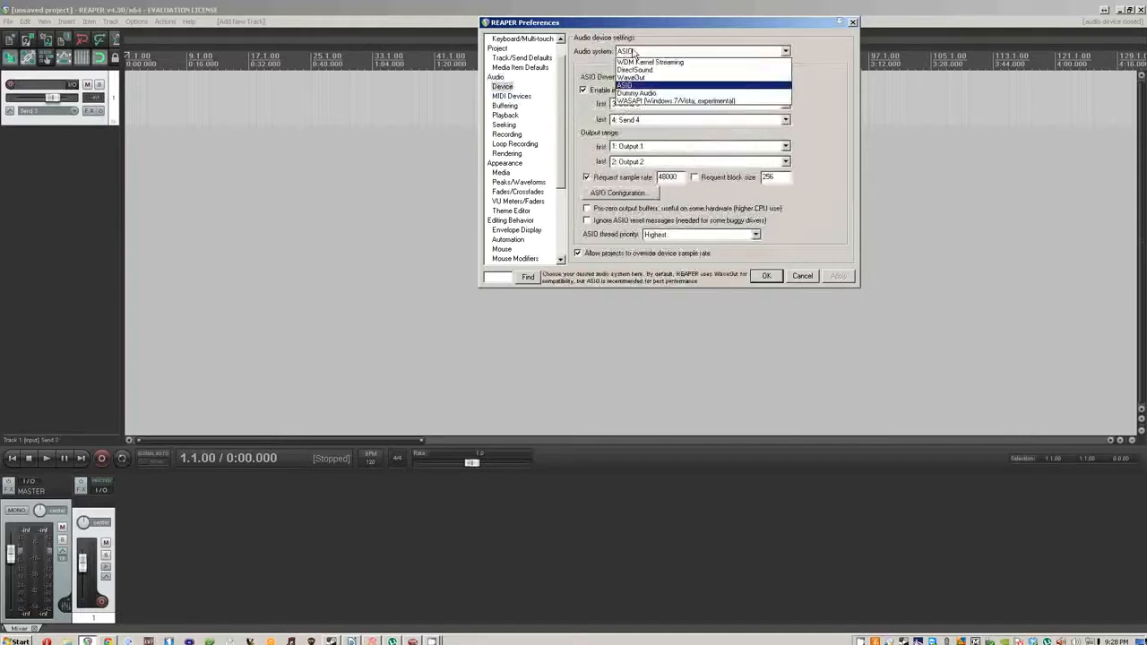
{"action": "left_click", "coordinate": [667, 72]}
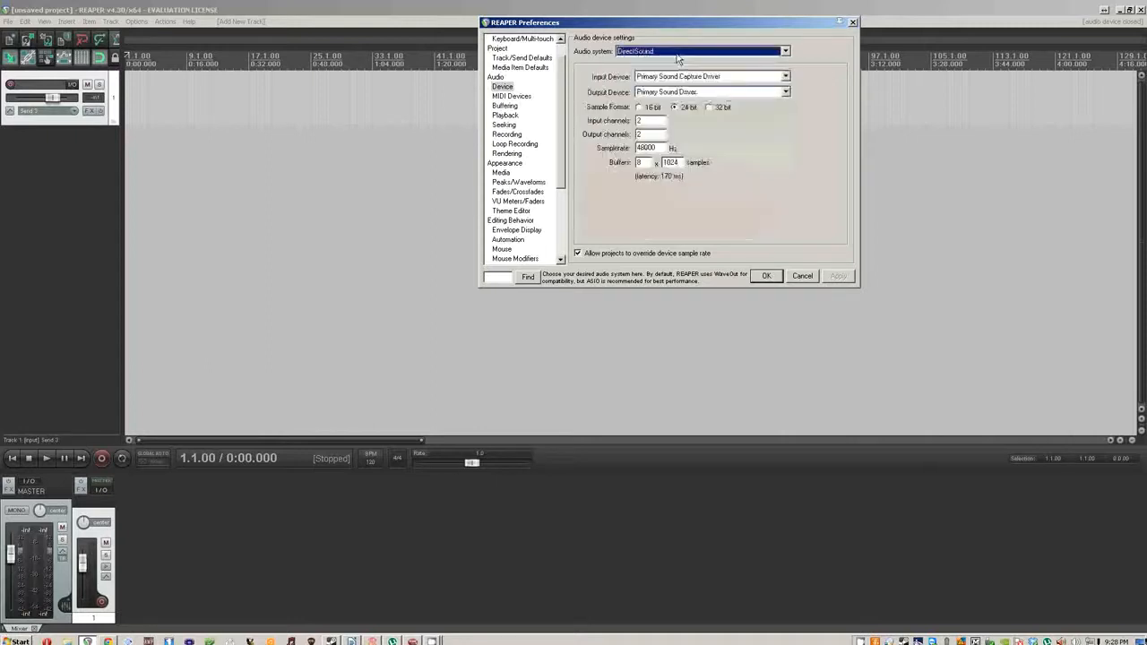
{"action": "left_click", "coordinate": [678, 55]}
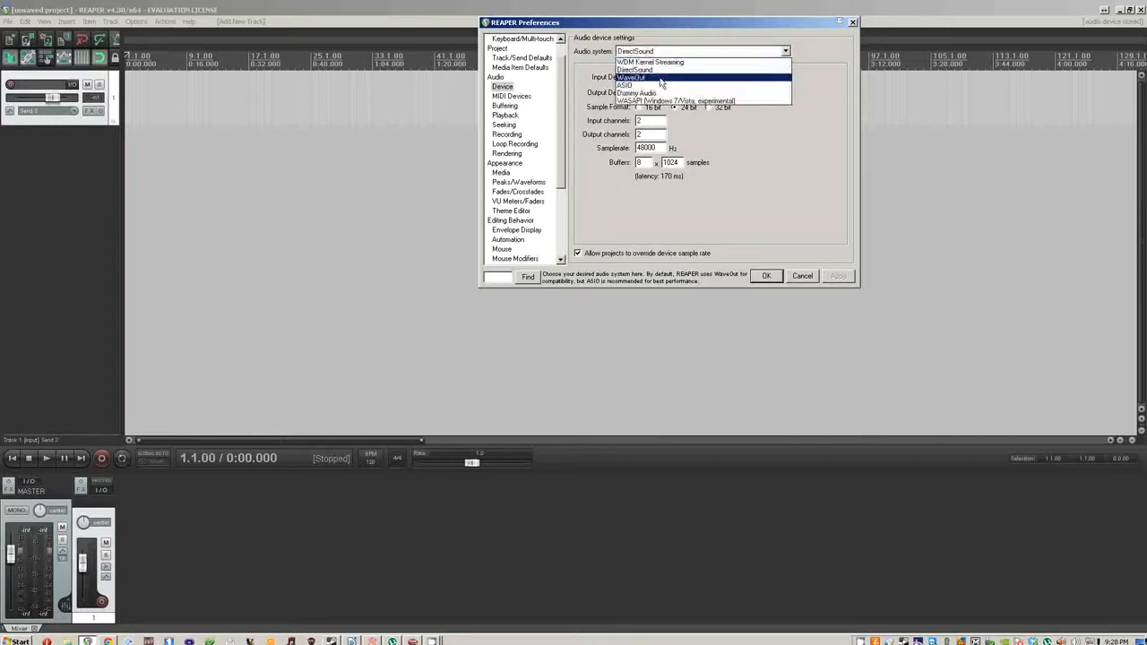
{"action": "left_click", "coordinate": [661, 79]}
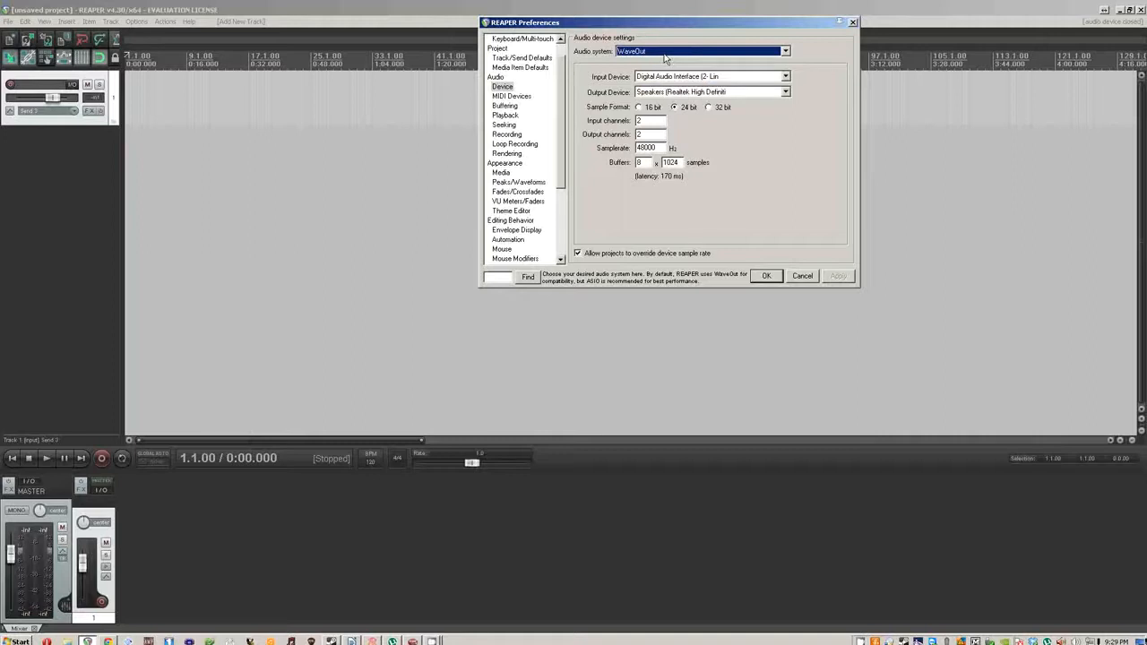
{"action": "left_click", "coordinate": [663, 52]}
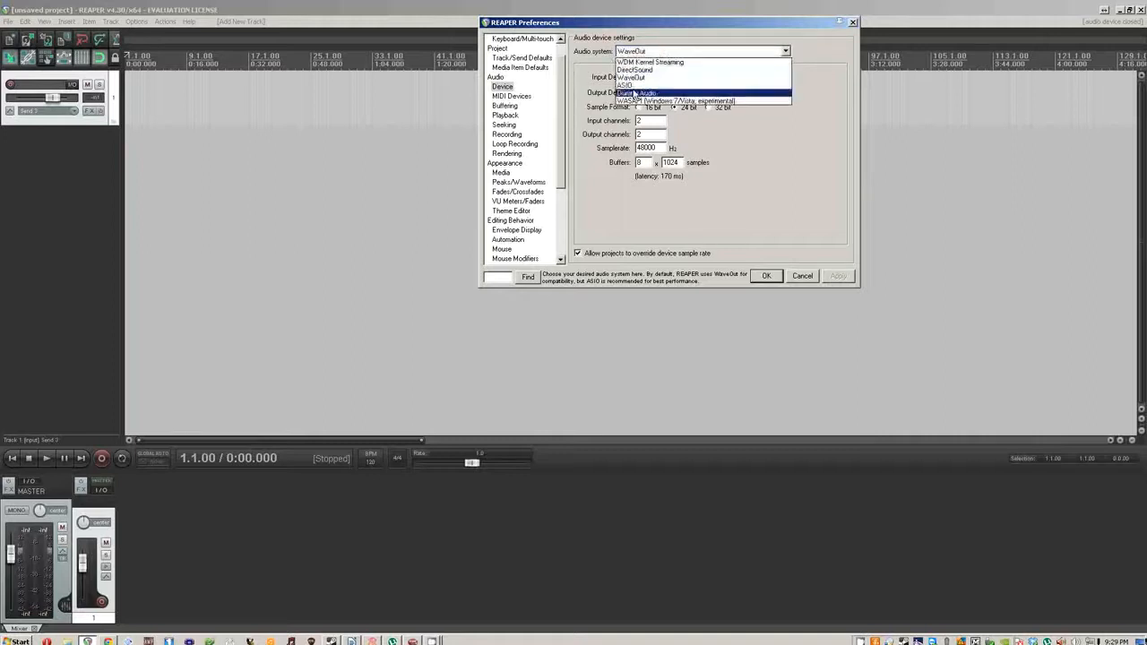
{"action": "left_click", "coordinate": [632, 85]}
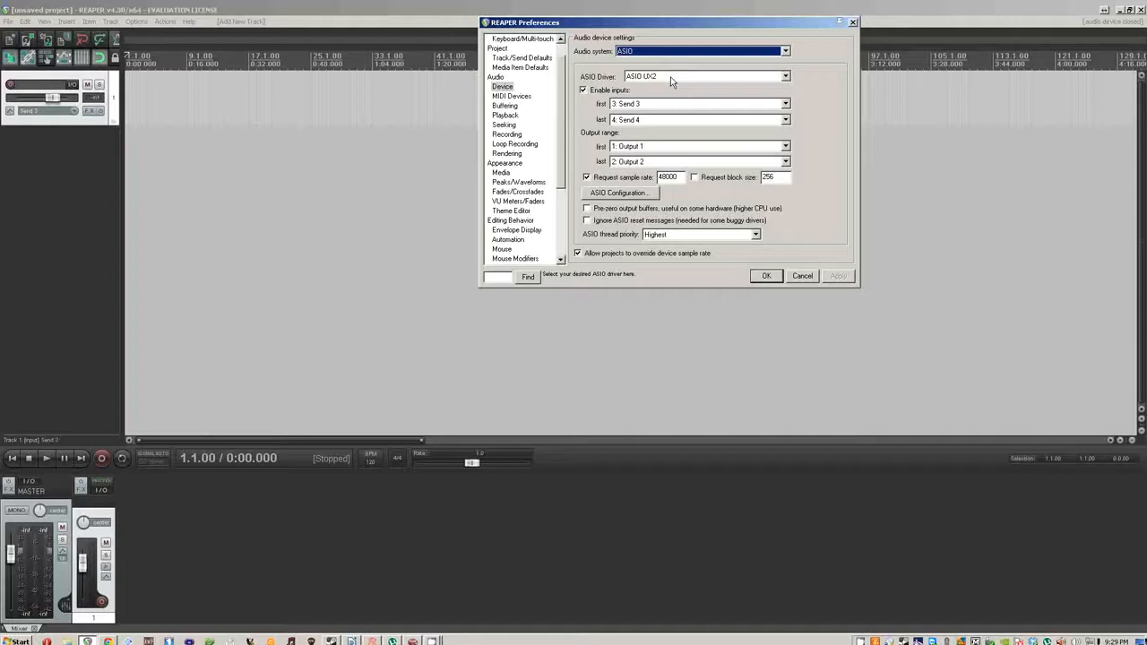
Review the available first inputs and ASIO drivers, keeping ASIO UX2 as the driver and Send 3 as the first input.
{"action": "left_click", "coordinate": [678, 105]}
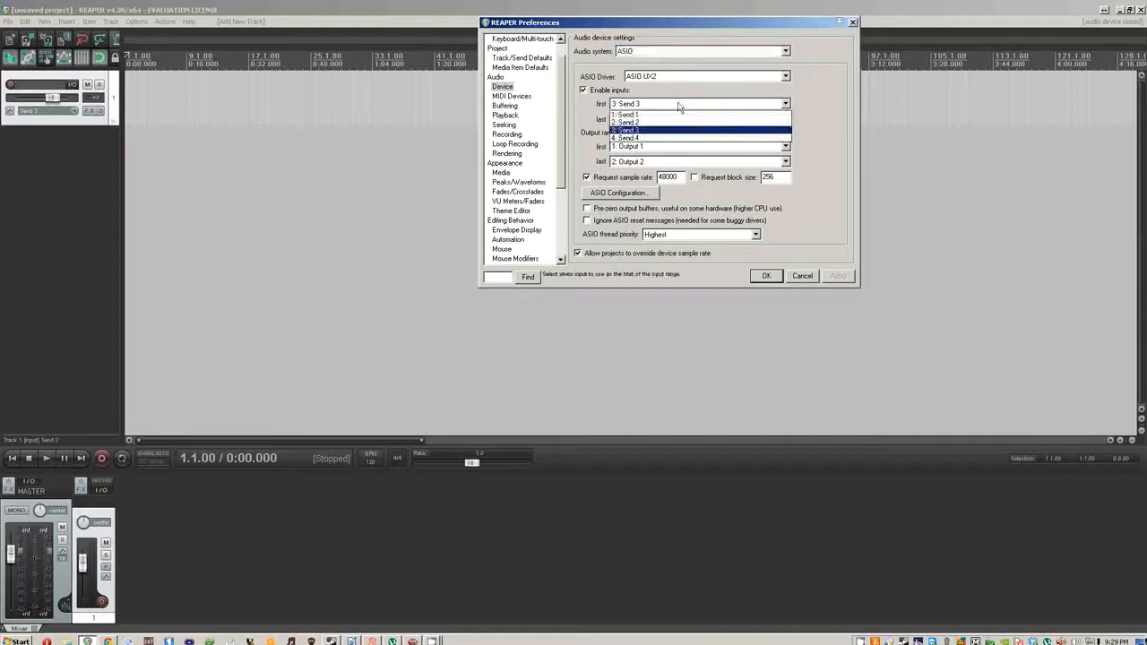
{"action": "left_click", "coordinate": [678, 104]}
{"action": "left_click", "coordinate": [673, 77]}
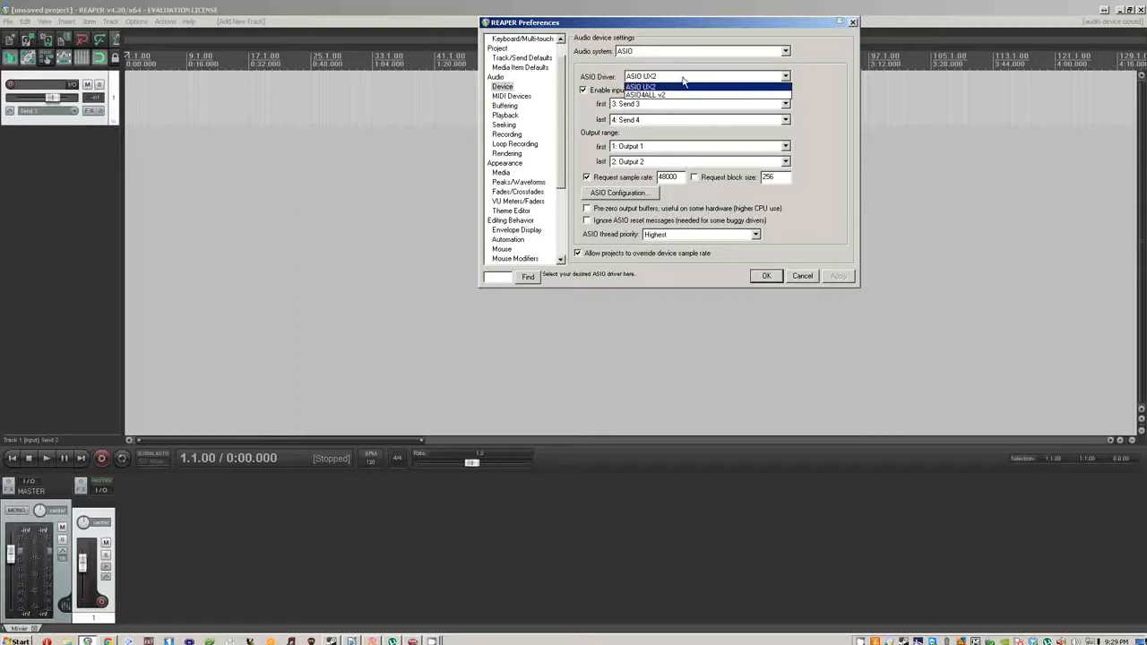
{"action": "left_click", "coordinate": [683, 85]}
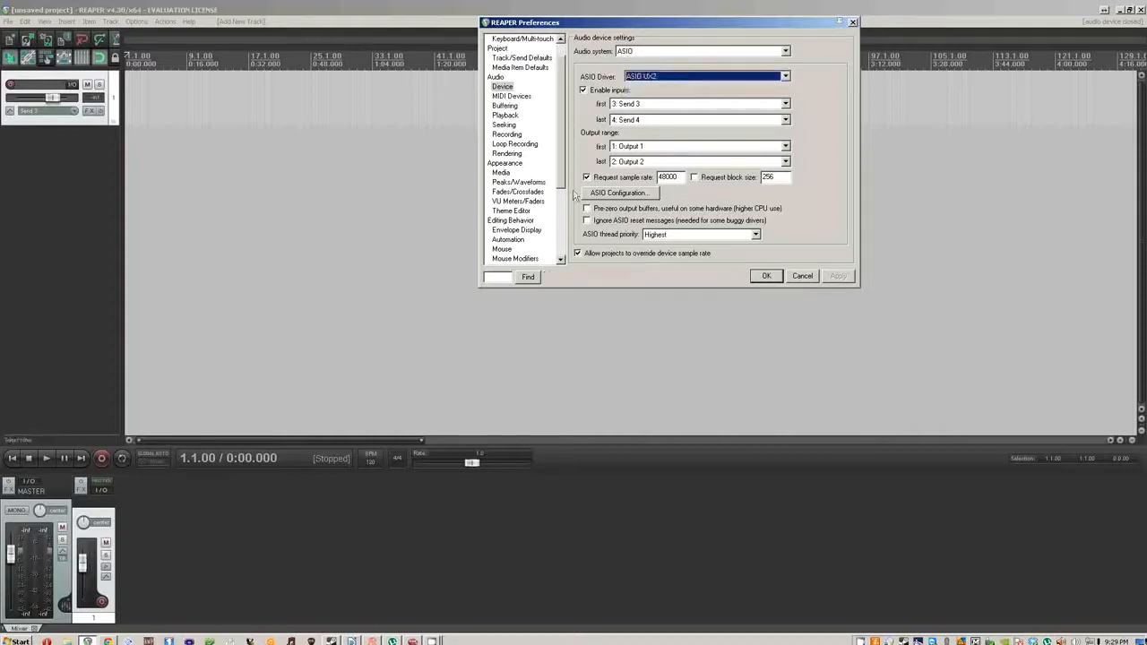
{"action": "left_click", "coordinate": [642, 105]}
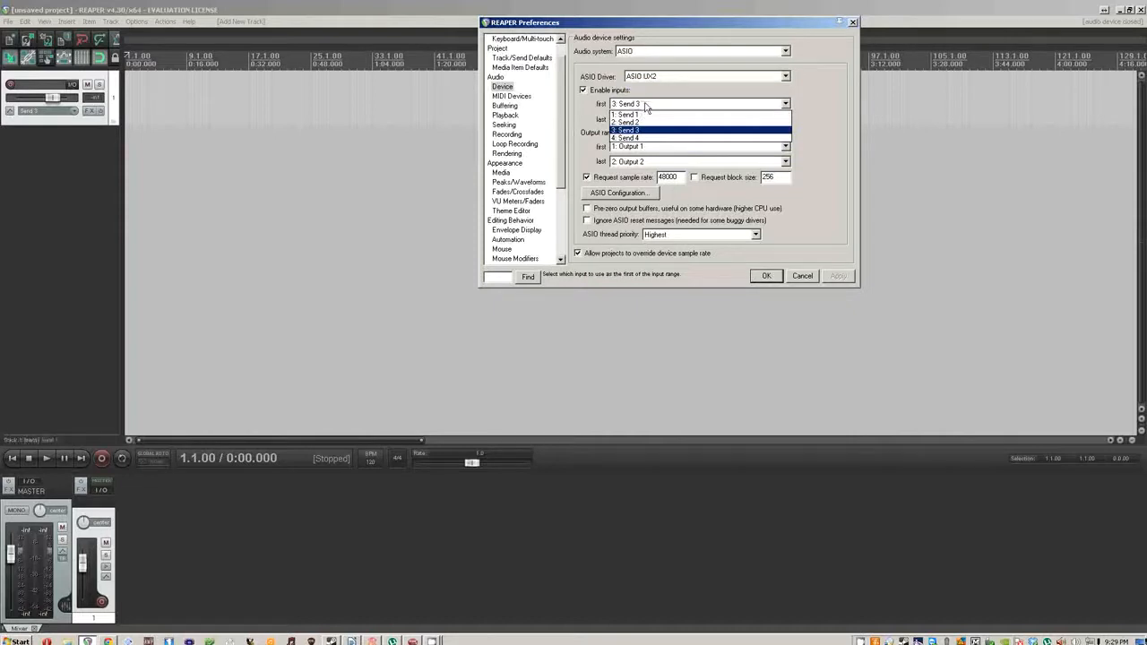
{"action": "left_click", "coordinate": [645, 107]}
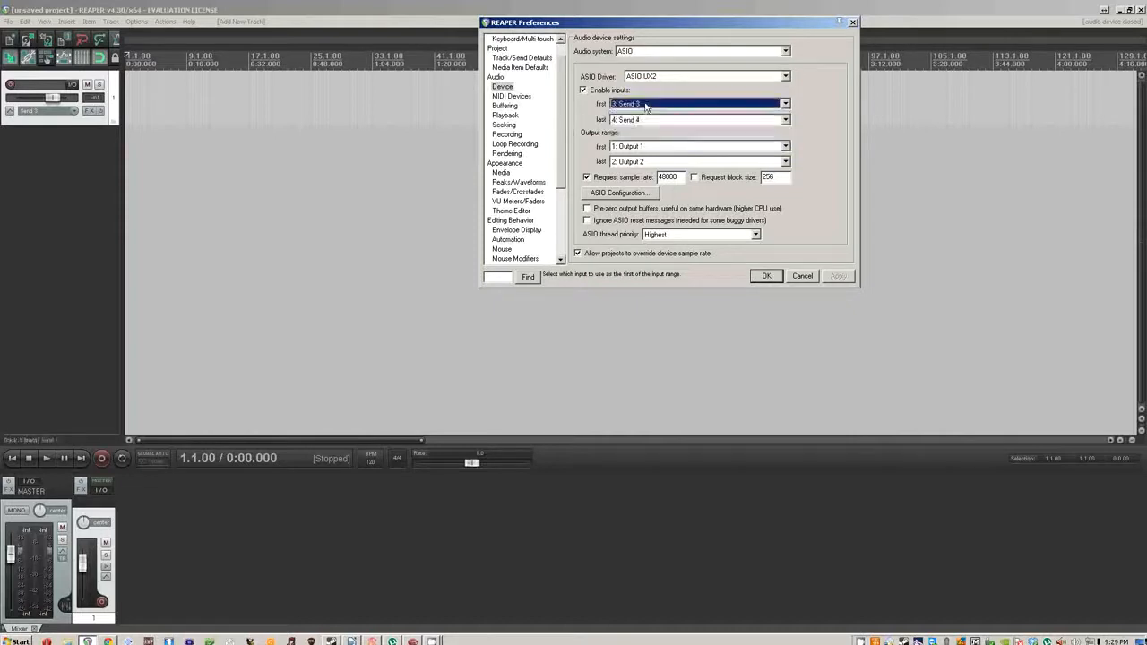
Switch to Line 6 POD Farm, review the Tone A input sources and the recording sends, and minimize it.
{"action": "left_click", "coordinate": [418, 639]}
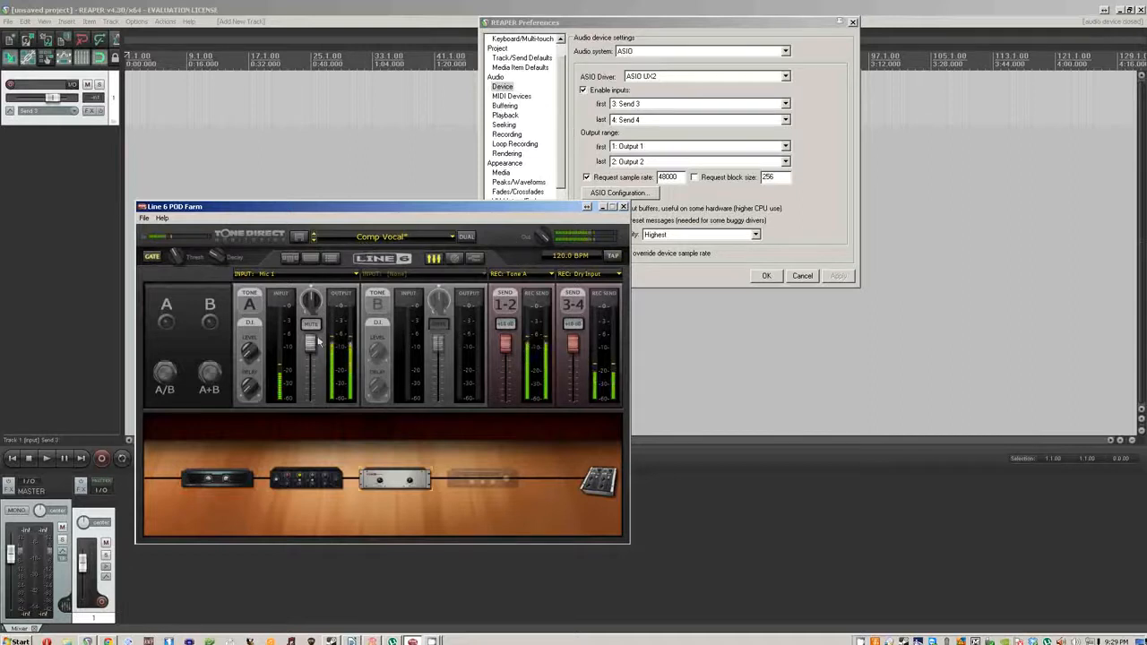
{"action": "left_click", "coordinate": [276, 273]}
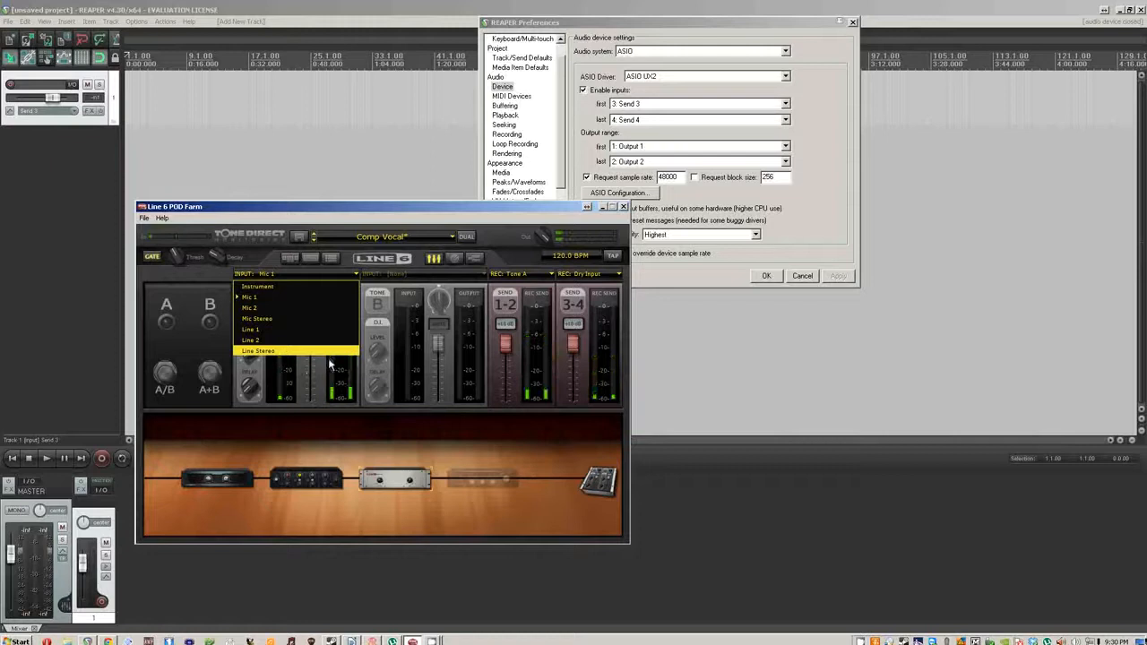
{"action": "left_click", "coordinate": [302, 380]}
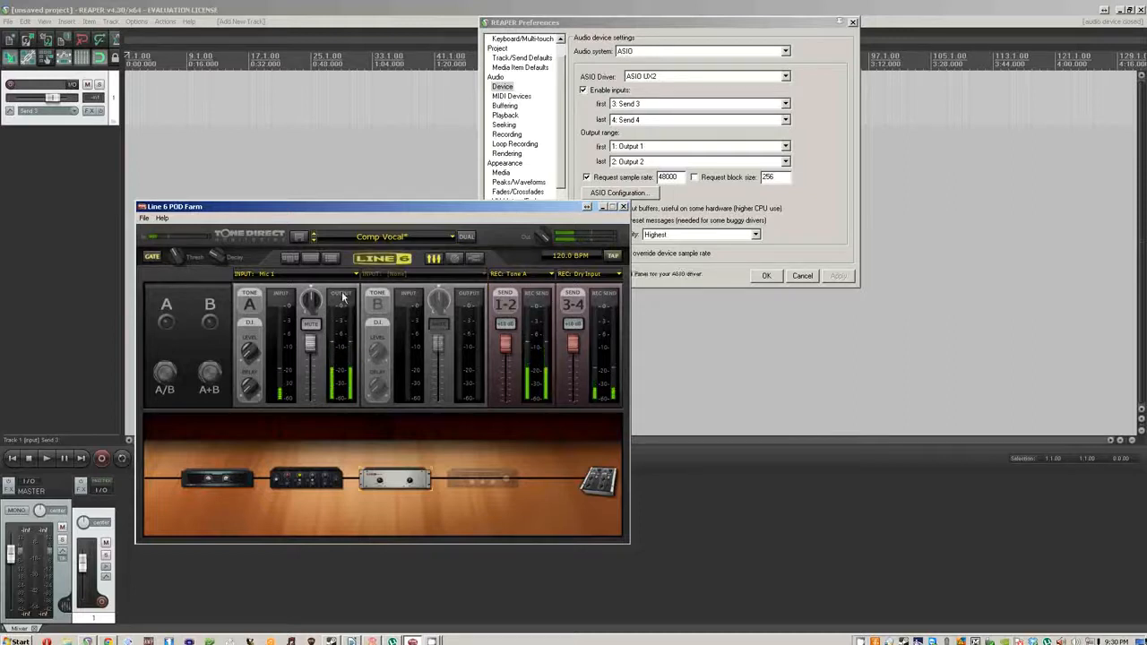
{"action": "left_click", "coordinate": [574, 326]}
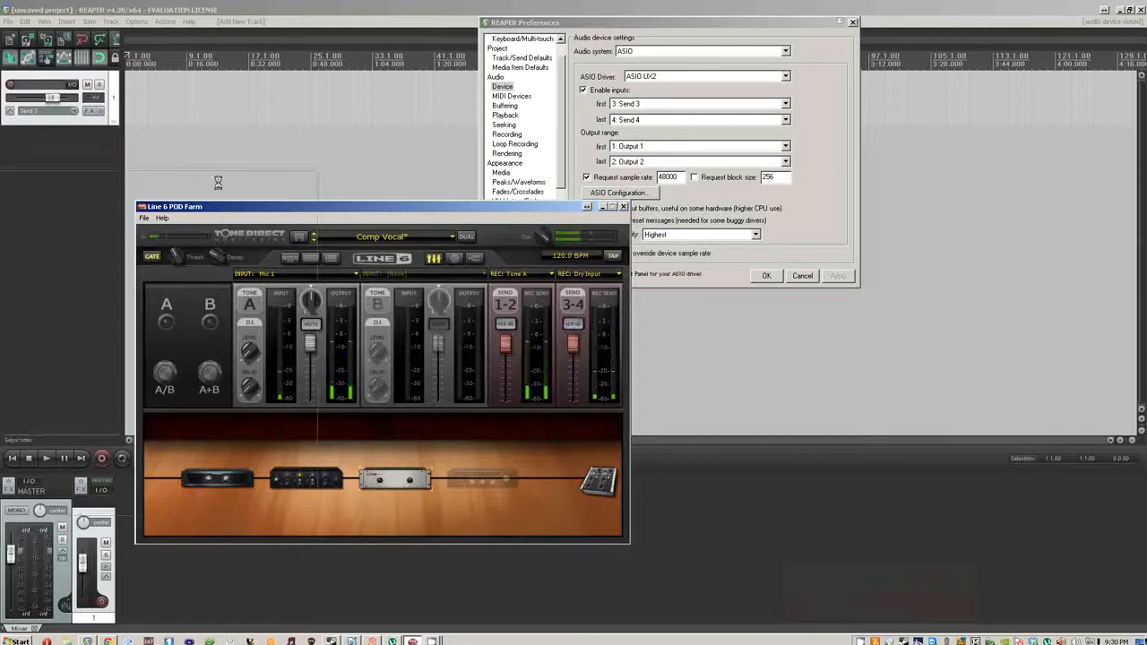
{"action": "left_click", "coordinate": [603, 207]}
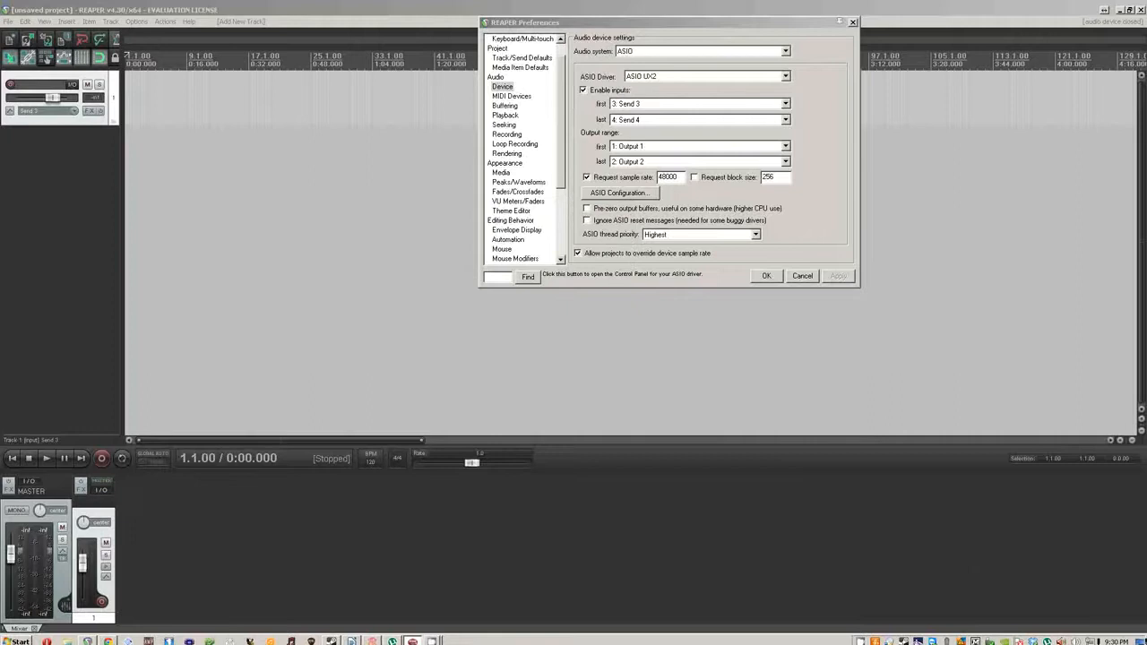
Accept the audio device preferences and arm the track for recording with the stereo input Send 3/Send 4.
{"action": "left_click", "coordinate": [11, 85]}
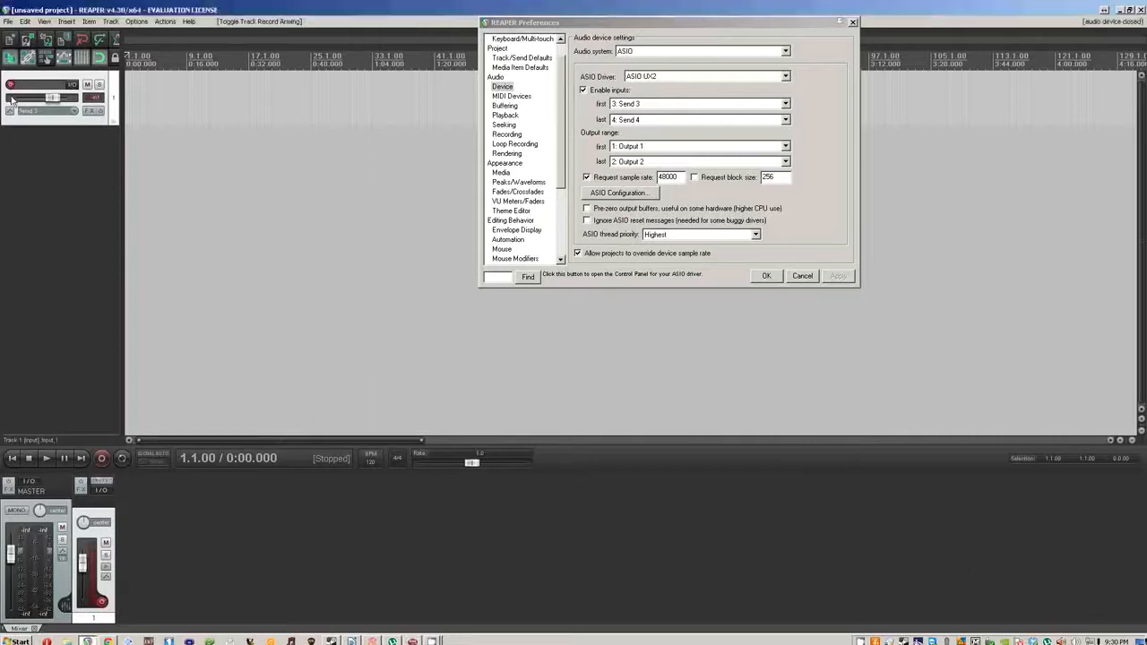
{"action": "left_click", "coordinate": [769, 277]}
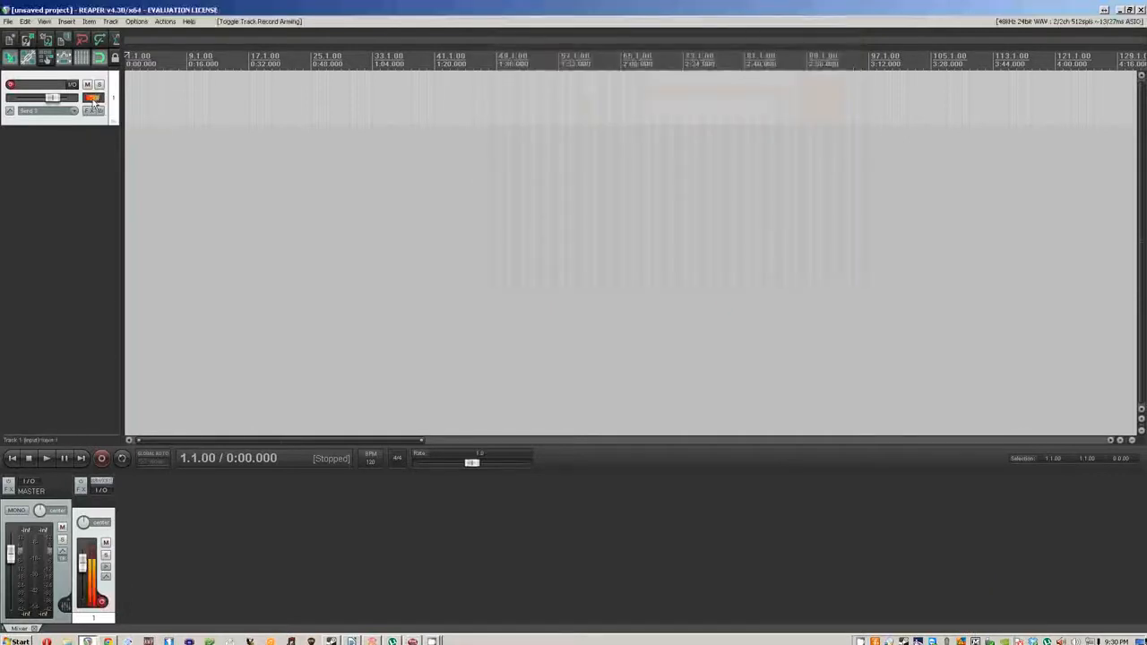
{"action": "left_click", "coordinate": [74, 110]}
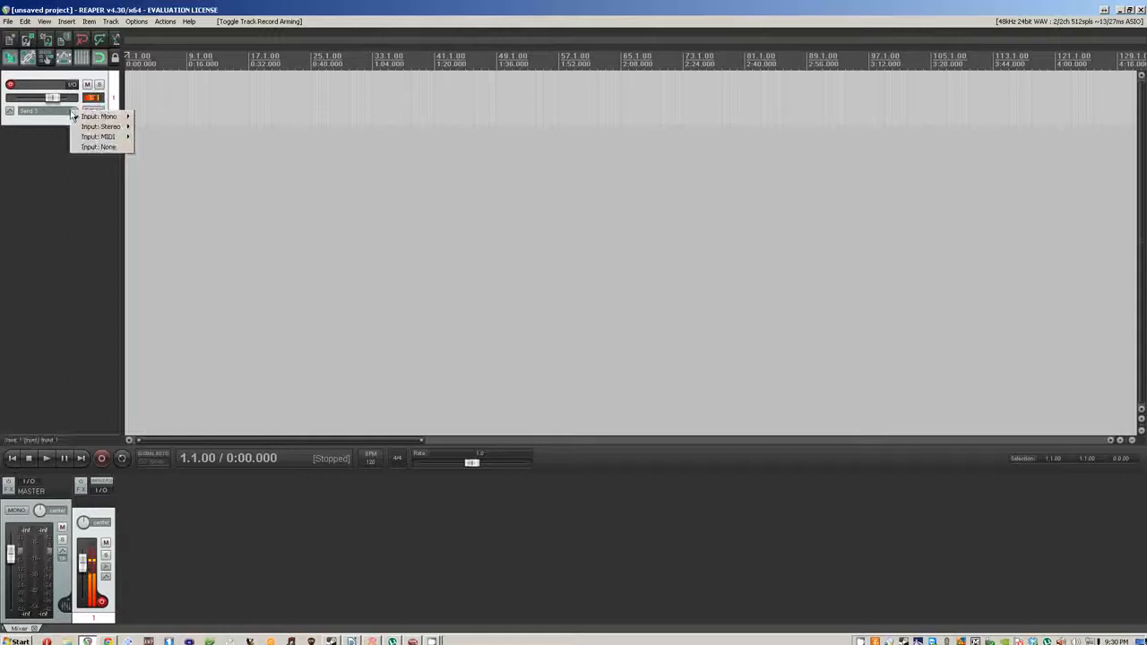
{"action": "mouse_move", "coordinate": [90, 116]}
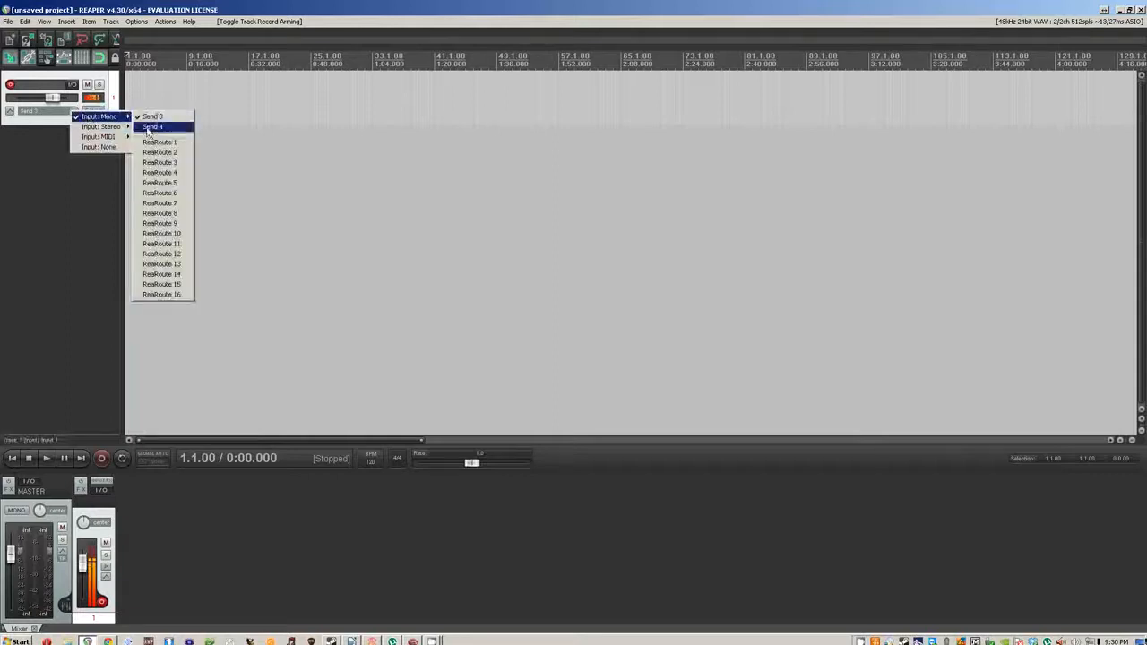
{"action": "left_click", "coordinate": [150, 127]}
{"action": "left_click", "coordinate": [74, 110]}
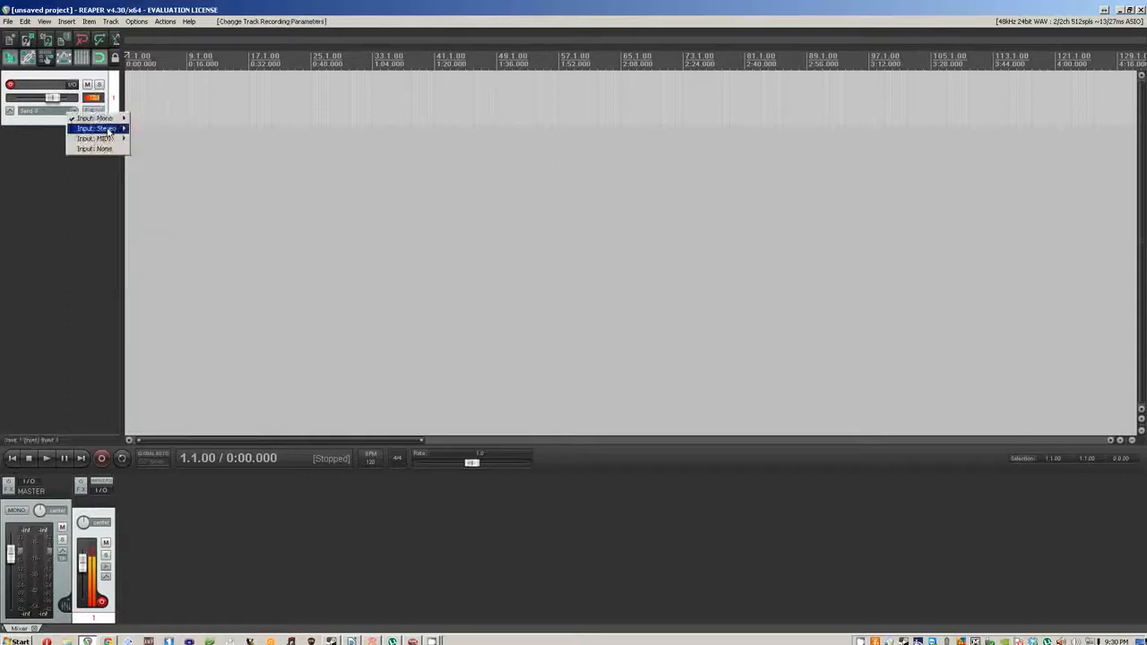
{"action": "mouse_move", "coordinate": [108, 130]}
{"action": "left_click", "coordinate": [145, 129]}
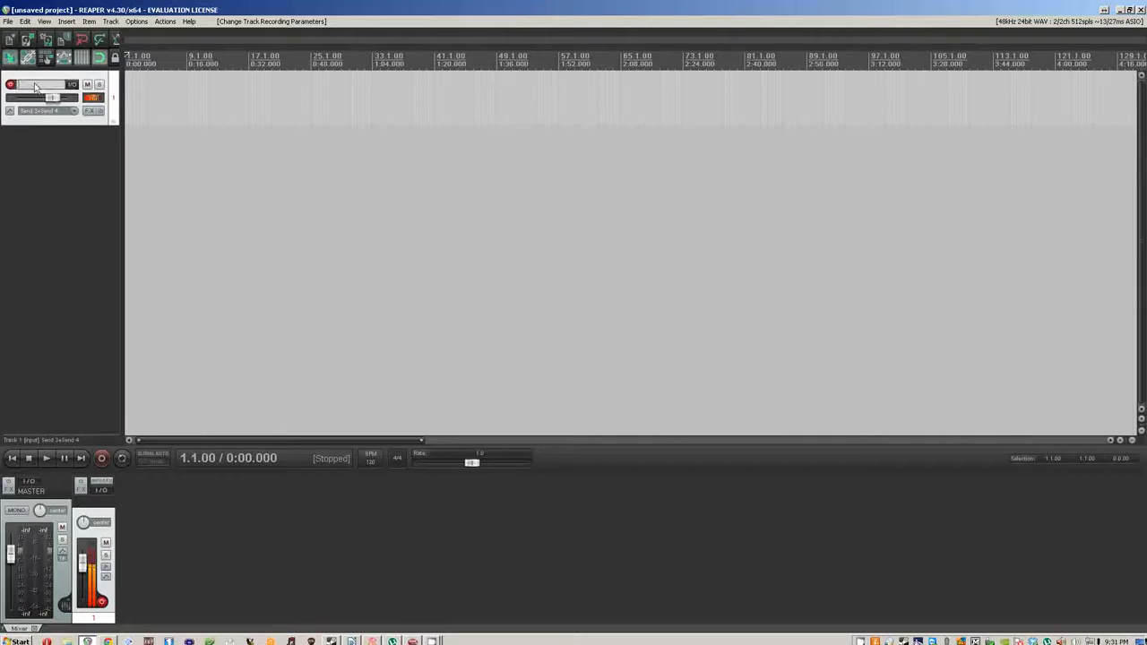
Name the track Vox 1 and review its routing options.
{"action": "type", "text": "Voc"}
{"action": "key", "text": "Return"}
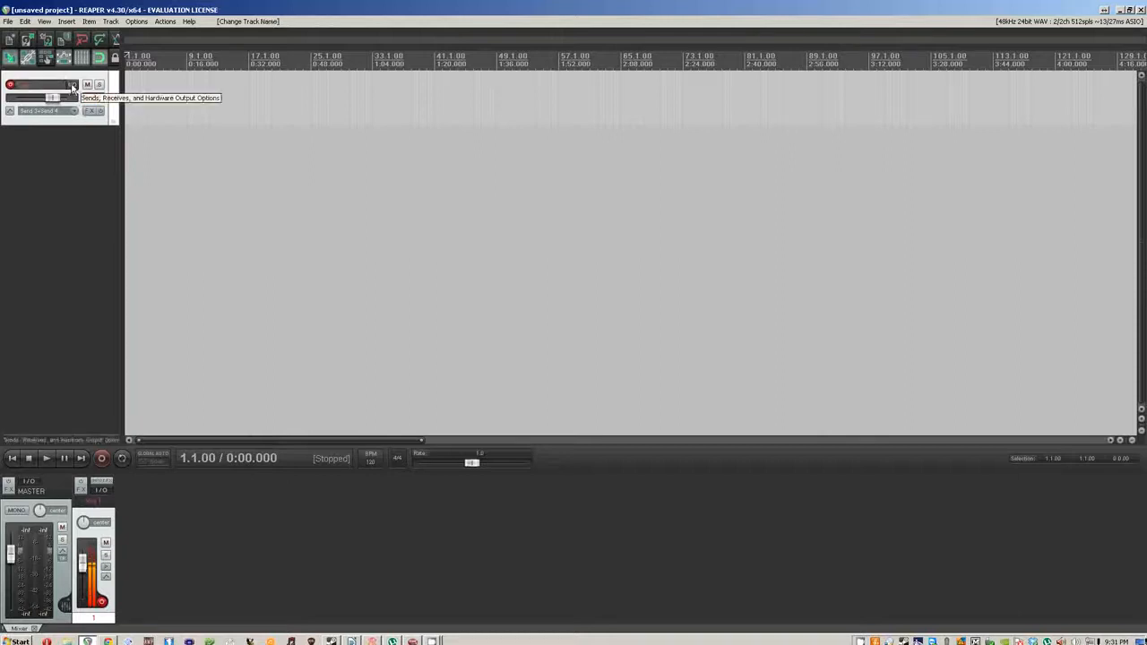
{"action": "left_click", "coordinate": [73, 87]}
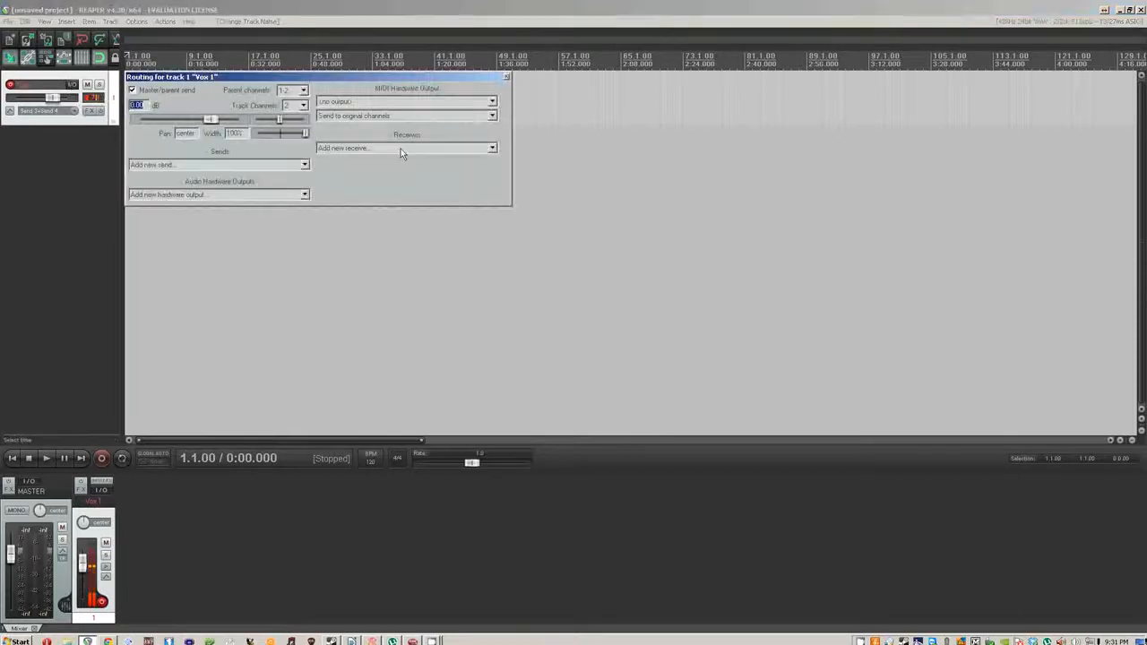
{"action": "left_click_drag", "start_coordinate": [376, 78], "coordinate": [388, 81]}
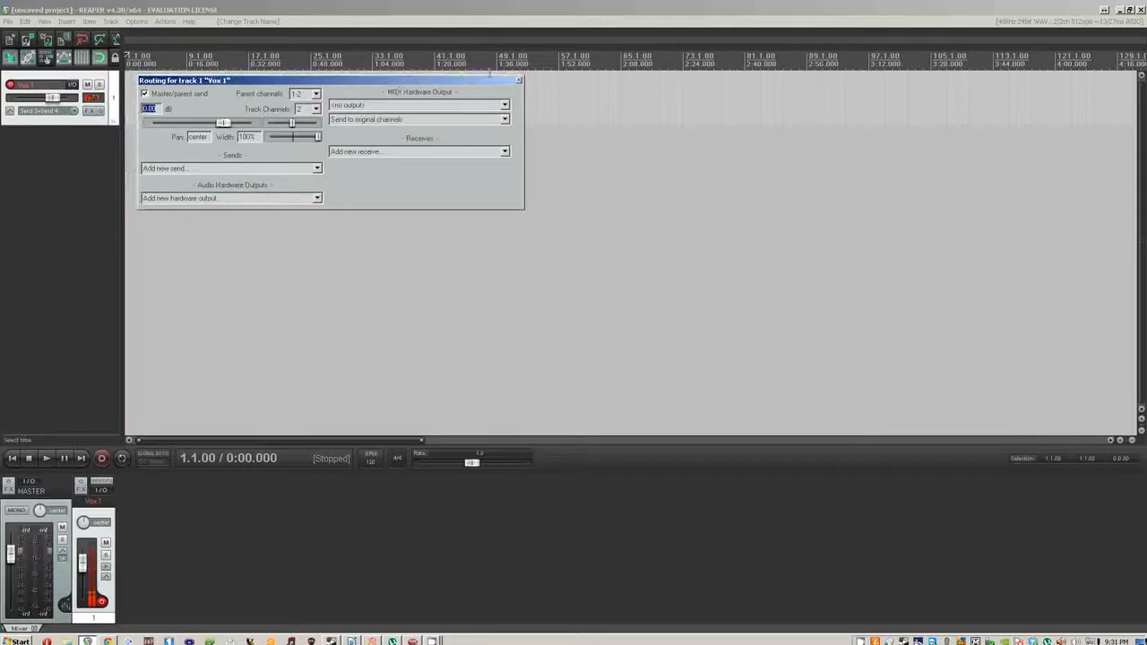
{"action": "left_click", "coordinate": [517, 84]}
Show the master track above the Vox 1 track and select it.
{"action": "right_click", "coordinate": [45, 148]}
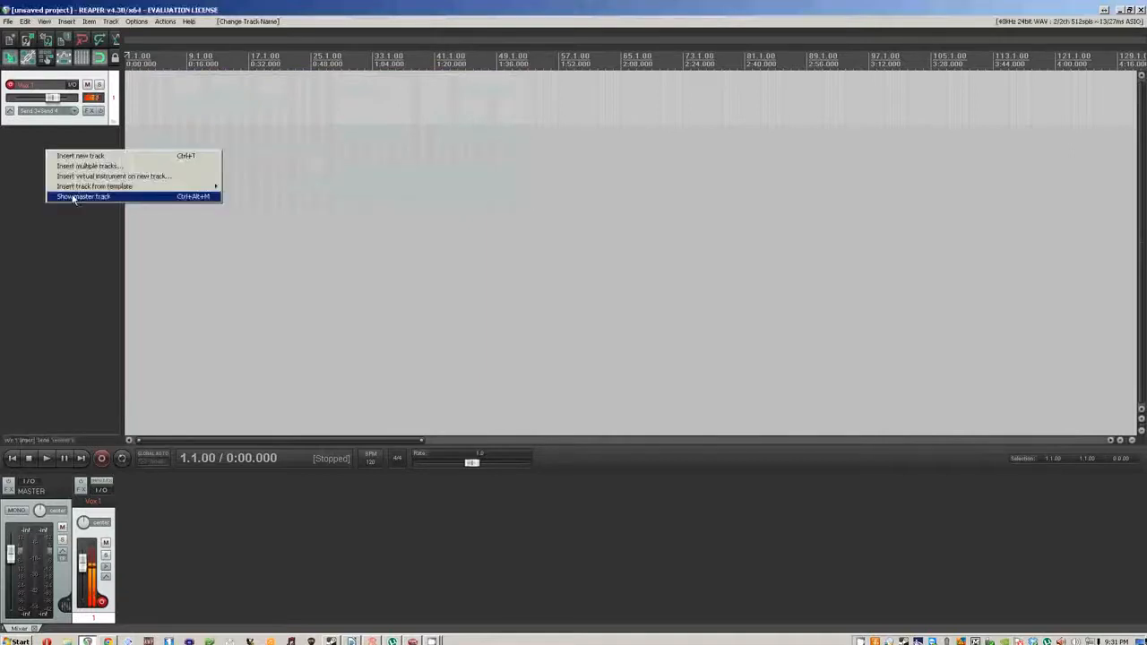
{"action": "left_click", "coordinate": [76, 198]}
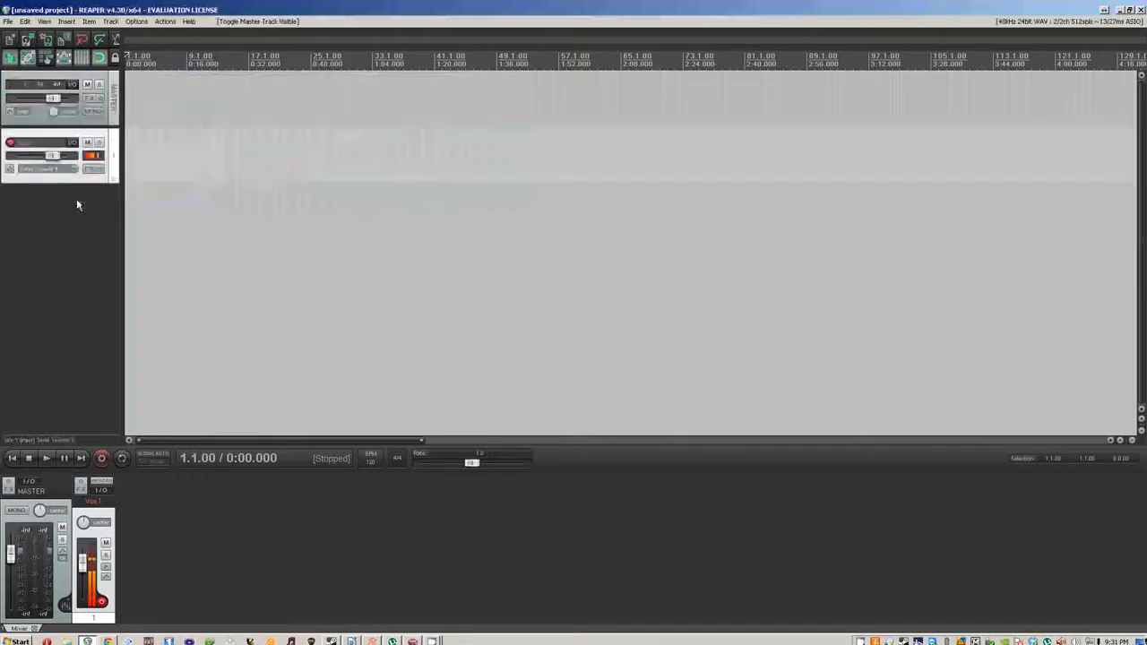
{"action": "left_click", "coordinate": [55, 89]}
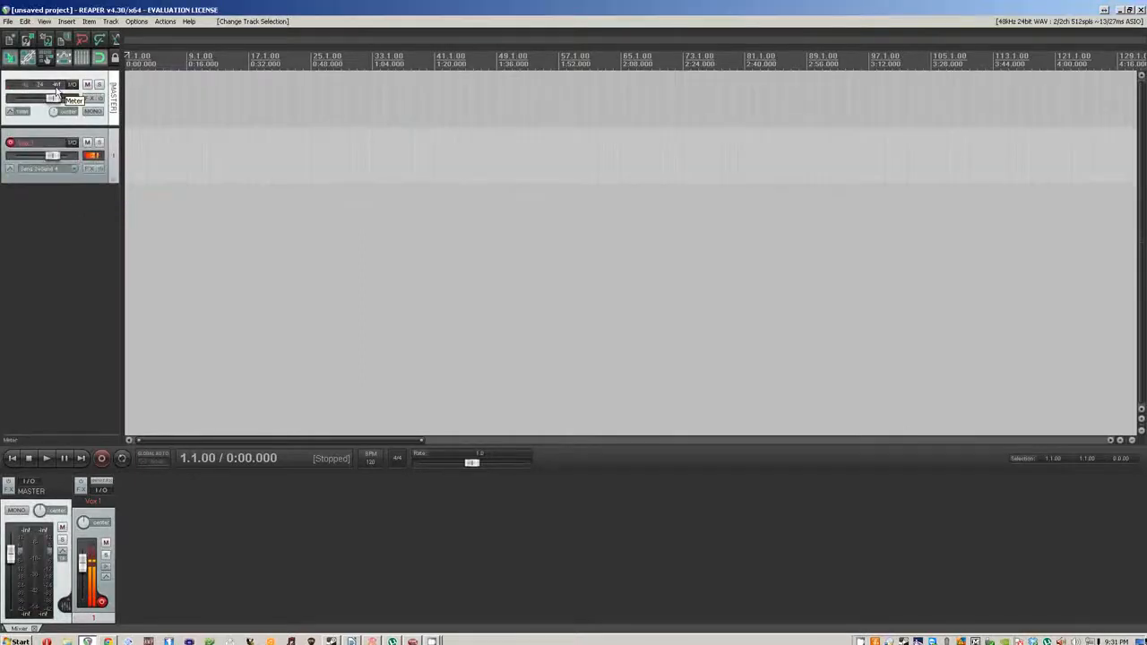
Record a take on the Vox 1 track starting at 3.1.00 and save the recorded file.
{"action": "left_click", "coordinate": [140, 156]}
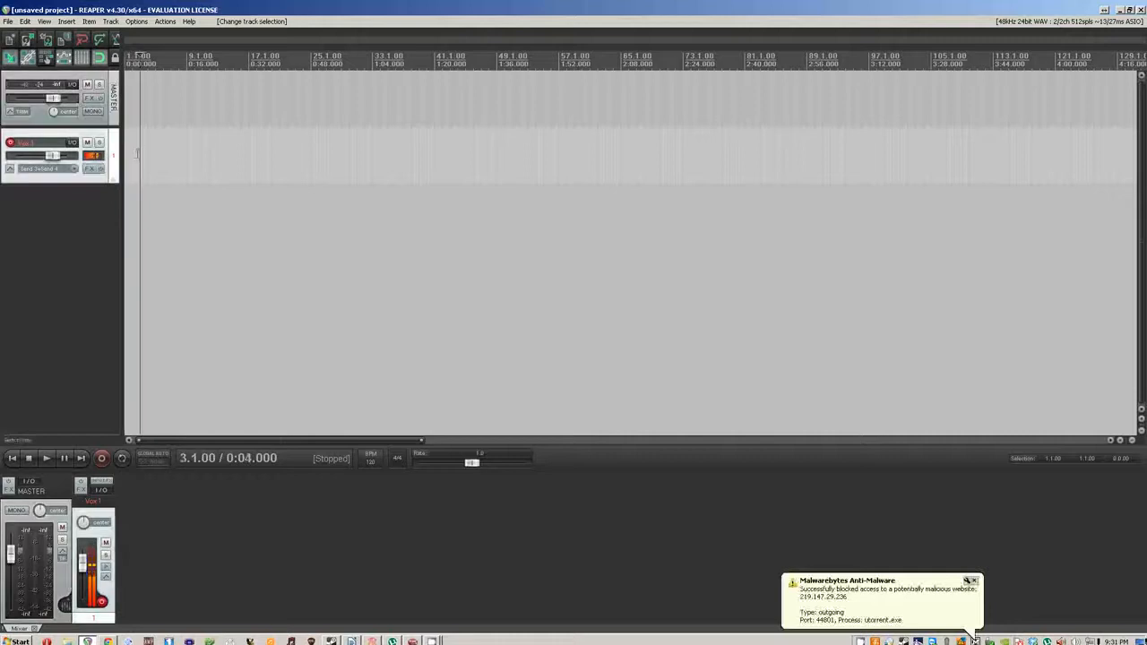
{"action": "left_click", "coordinate": [75, 120]}
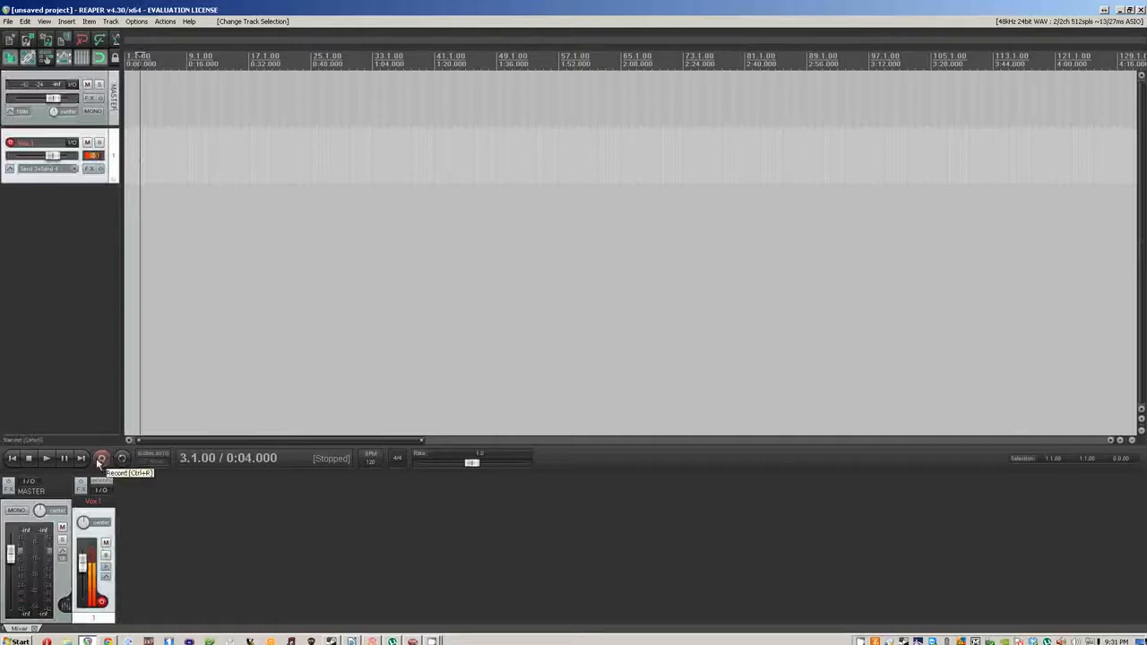
{"action": "left_click", "coordinate": [102, 459]}
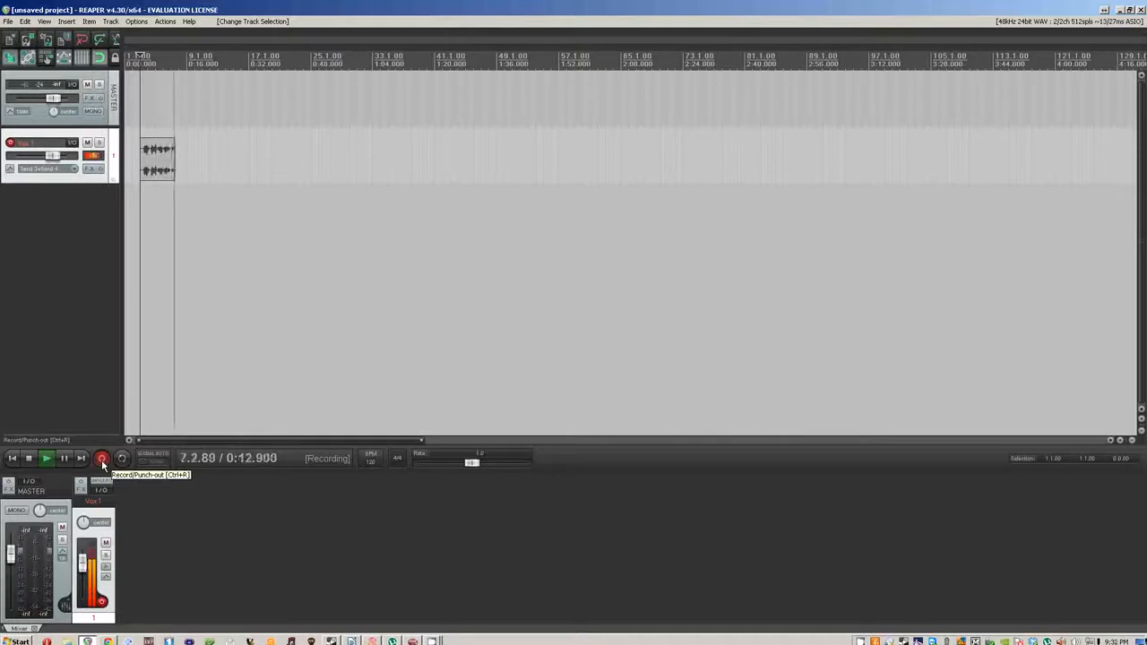
{"action": "left_click", "coordinate": [102, 460]}
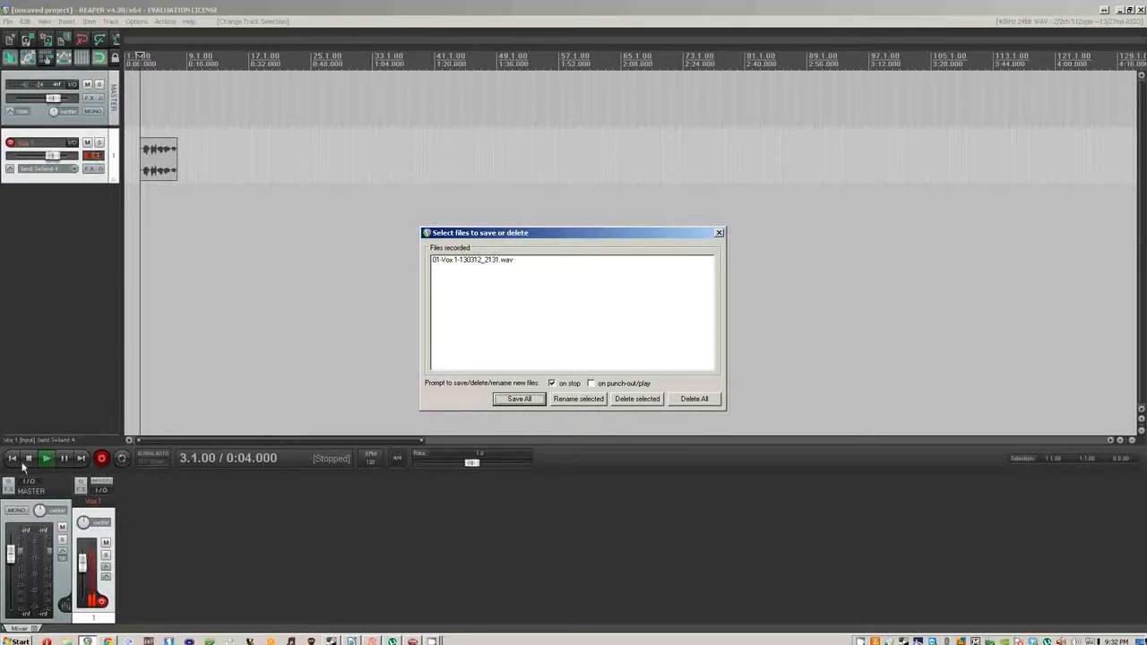
{"action": "left_click", "coordinate": [532, 404]}
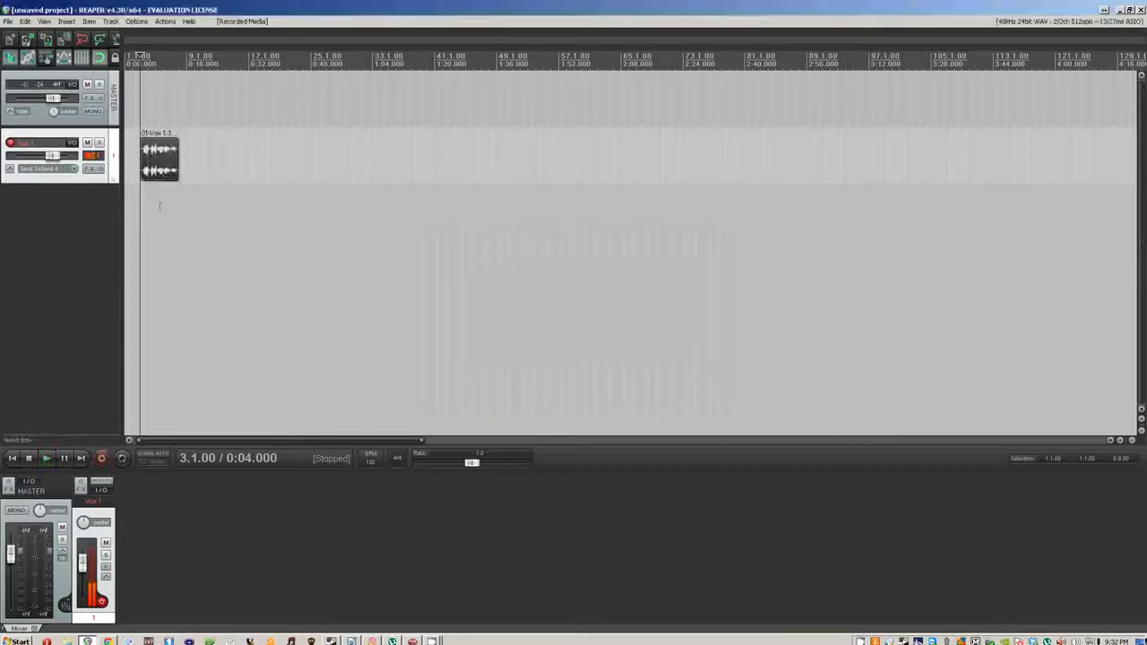
Record a second short take on the Vox 1 track starting at 8.1.00, right after the first item.
{"action": "left_click", "coordinate": [182, 175]}
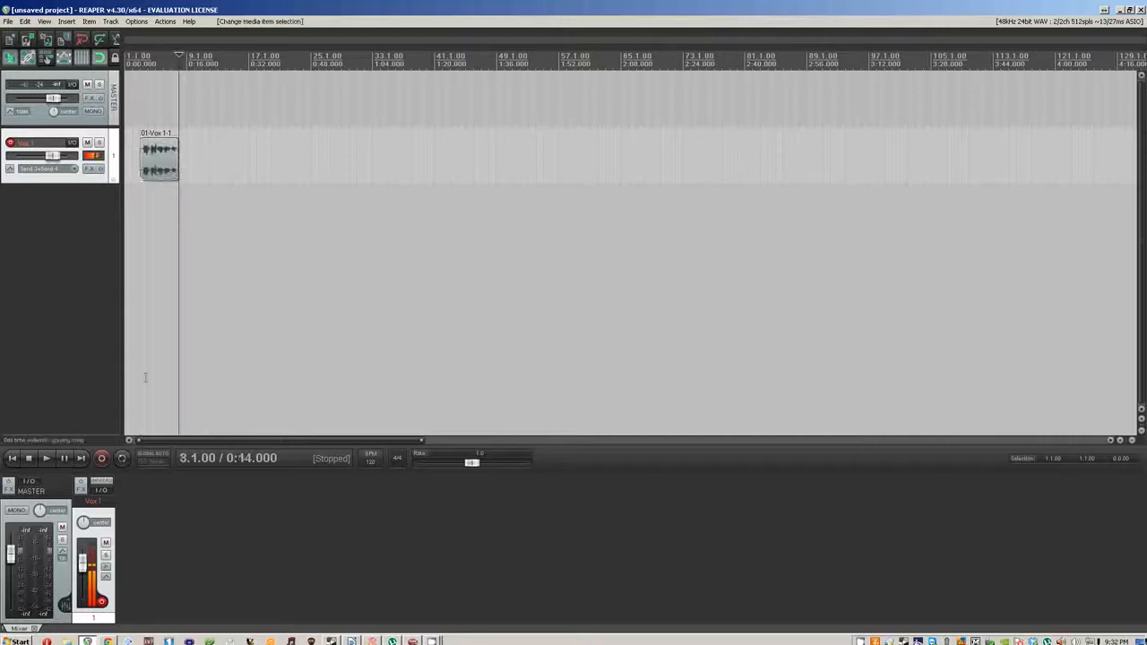
{"action": "left_click", "coordinate": [101, 458]}
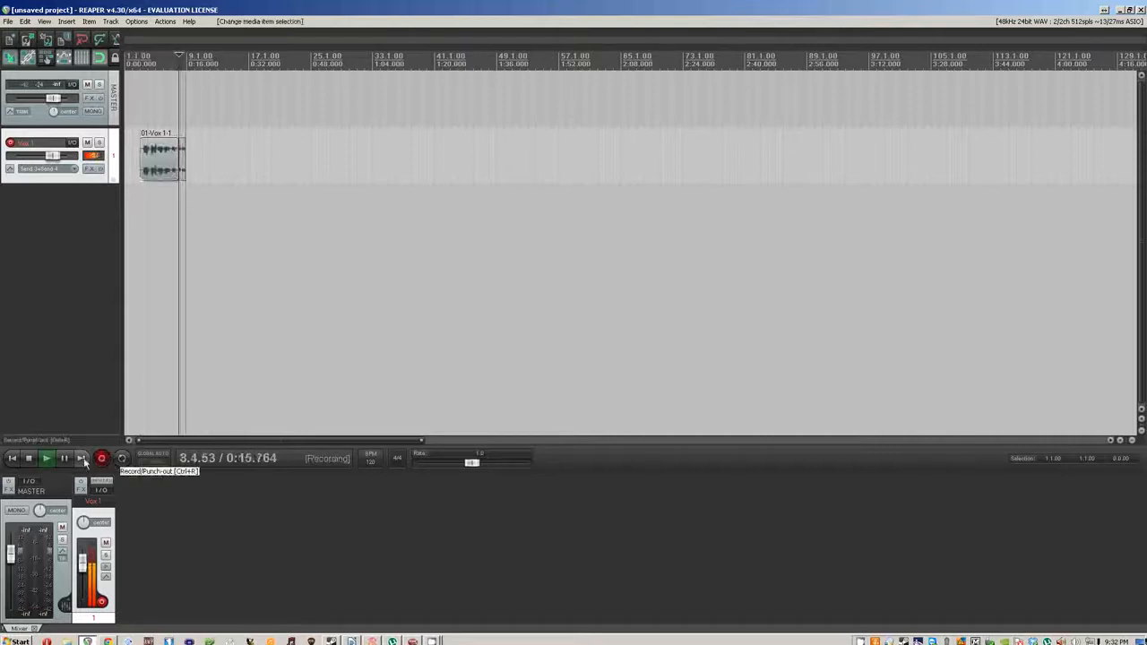
{"action": "left_click", "coordinate": [27, 458]}
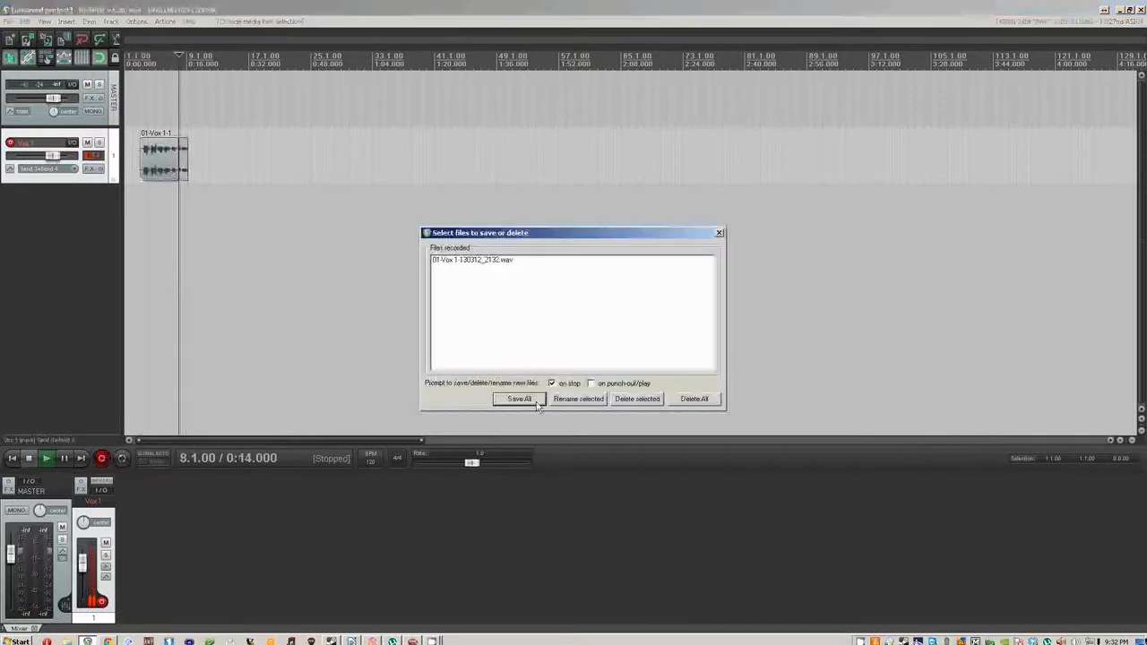
Try to rename the second take's recorded file as VOX.
{"action": "left_click", "coordinate": [480, 261]}
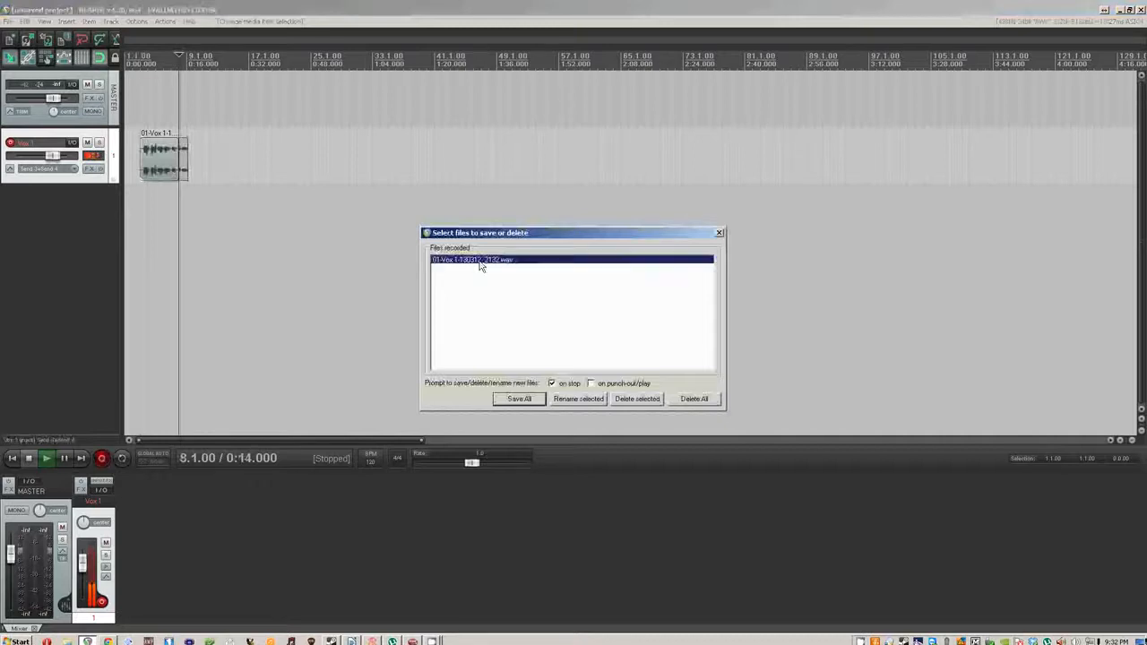
{"action": "left_click", "coordinate": [578, 399]}
{"action": "type", "text": "BOC"}
{"action": "key", "text": "BackSpace"}
{"action": "key", "text": "BackSpace"}
{"action": "key", "text": "BackSpace"}
{"action": "type", "text": "VOX"}
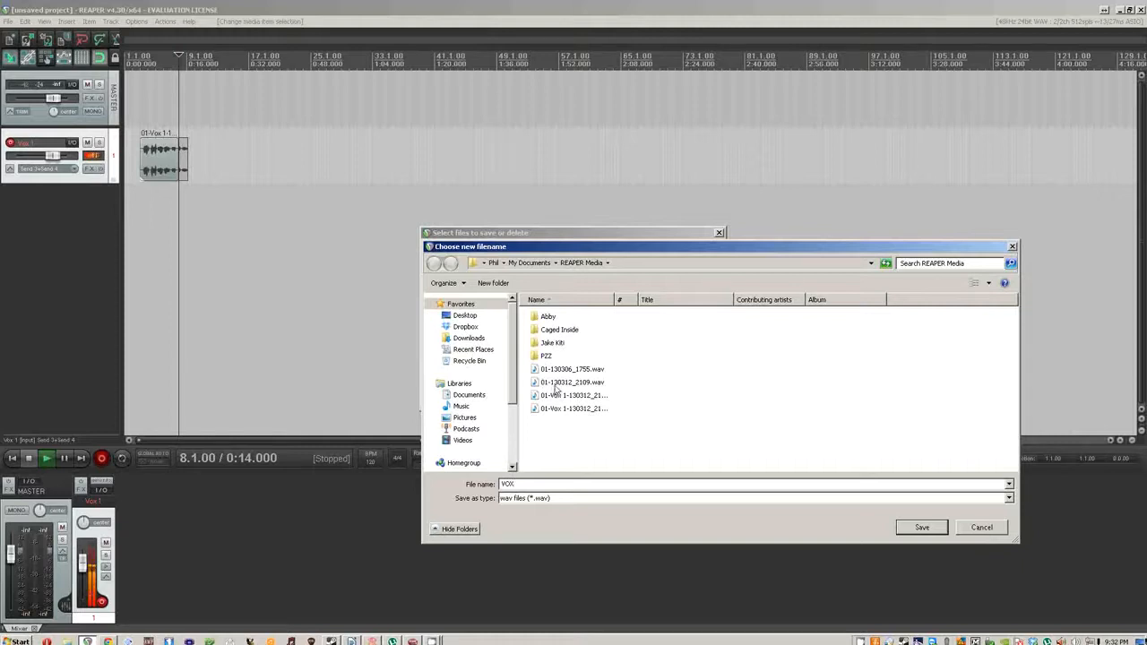
{"action": "left_click", "coordinate": [983, 527]}
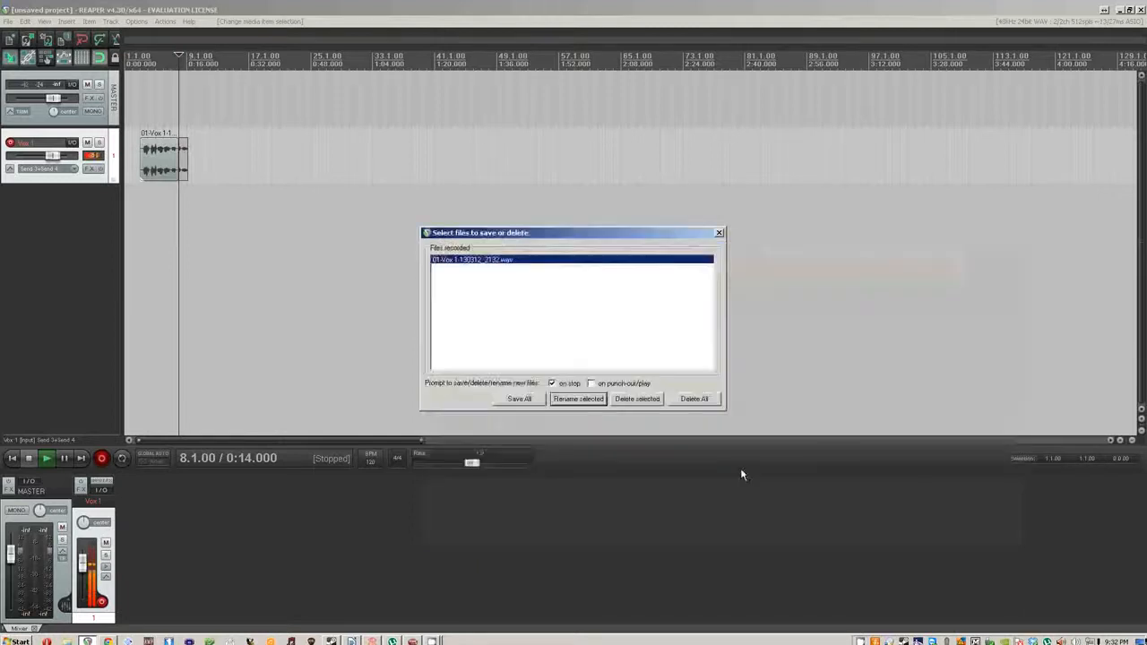
Save the second take's file under its existing name and return the edit cursor to 3.1.00.
{"action": "left_click", "coordinate": [520, 398]}
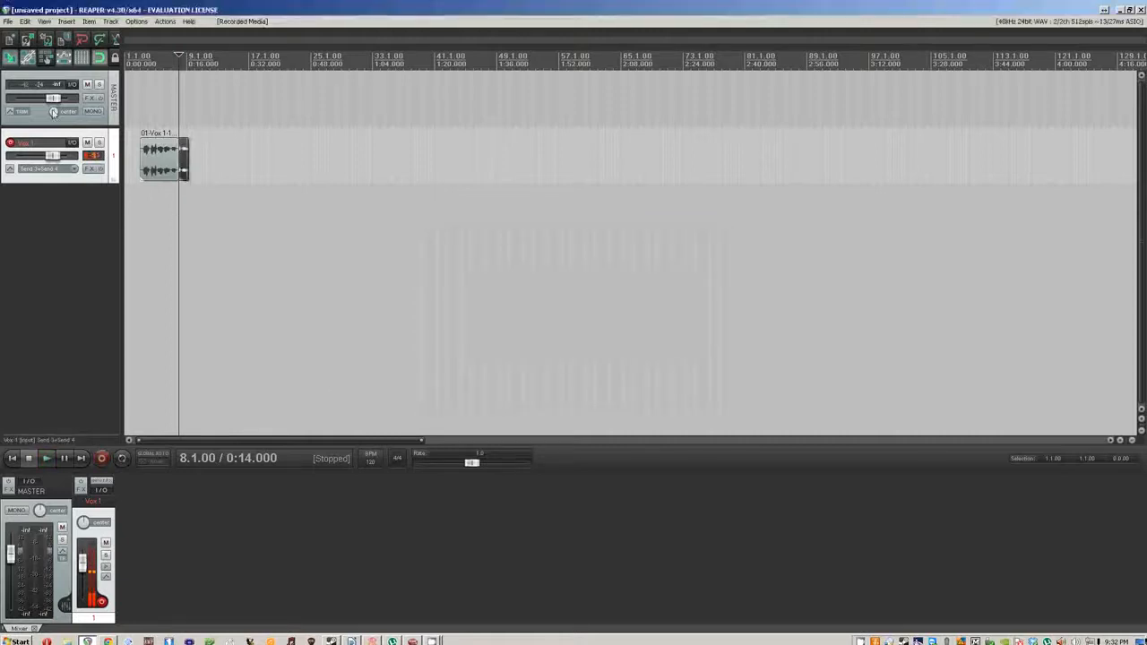
{"action": "left_click", "coordinate": [139, 117]}
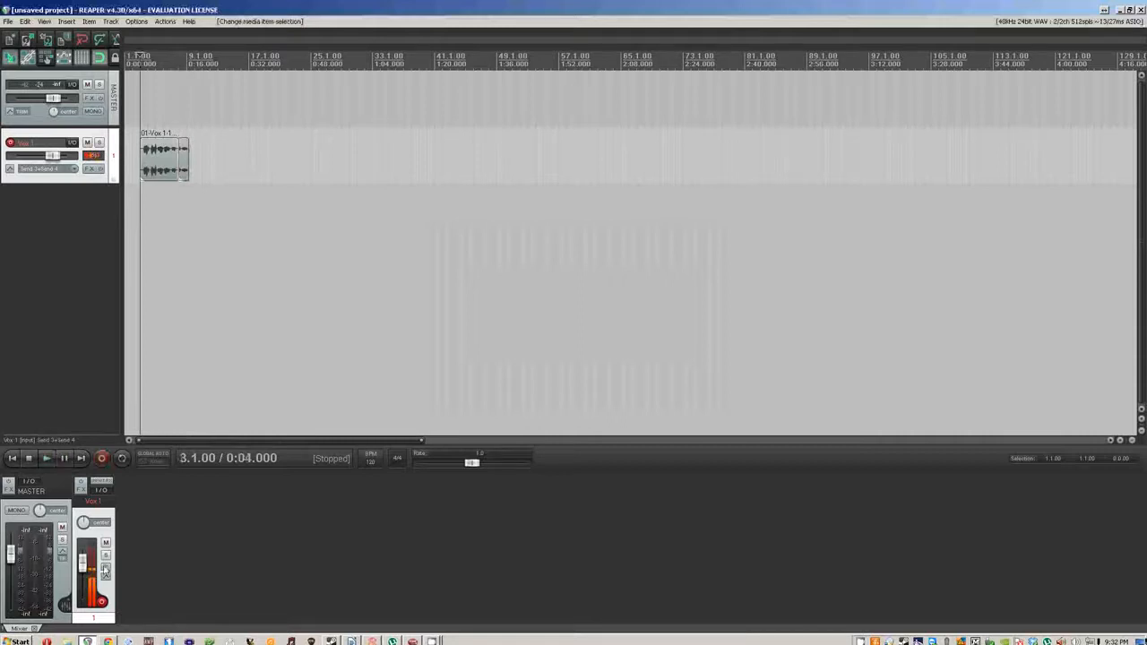
Turn on record monitoring for the Vox 1 track to check its input, and disarm the track from recording.
{"action": "left_click", "coordinate": [104, 570]}
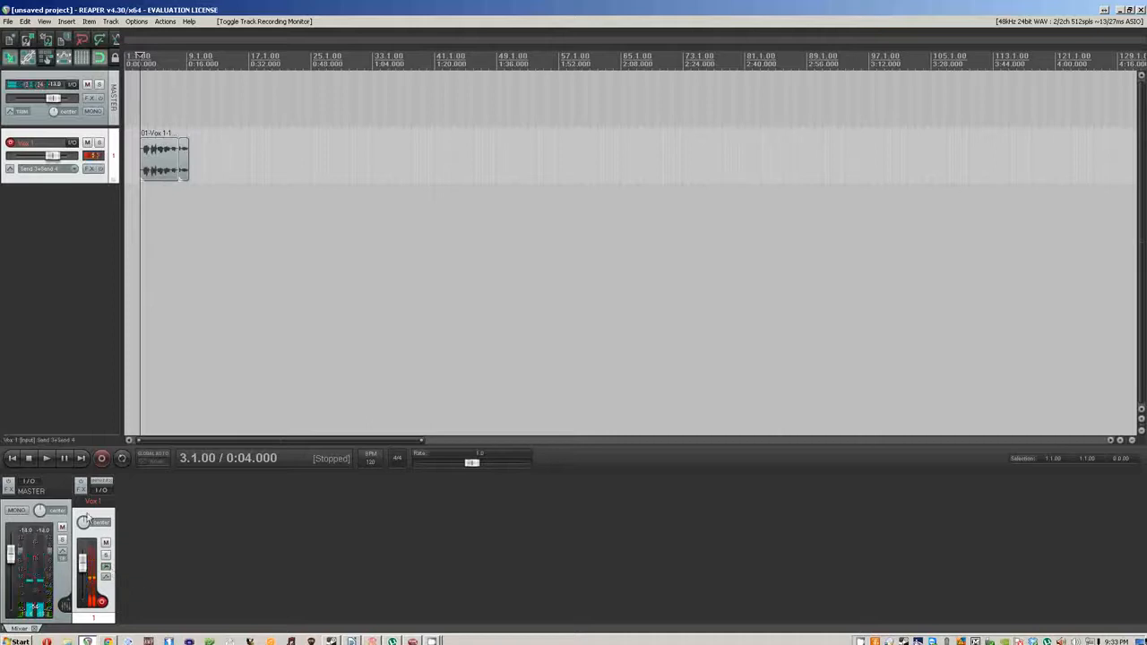
{"action": "left_click", "coordinate": [53, 397]}
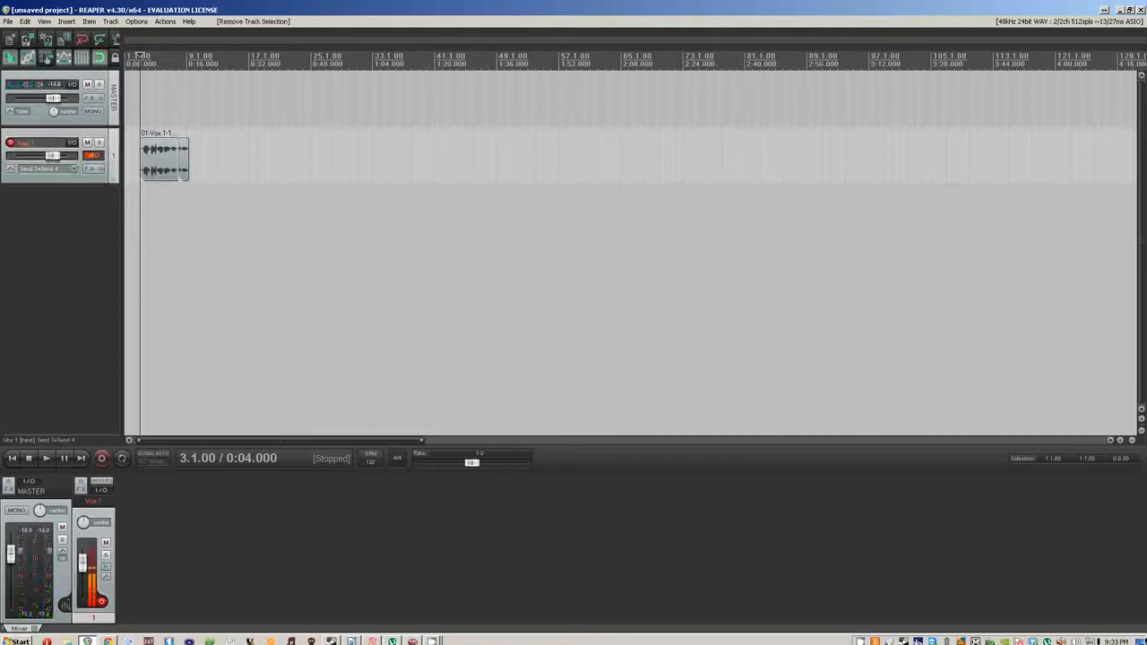
{"action": "left_click", "coordinate": [10, 144]}
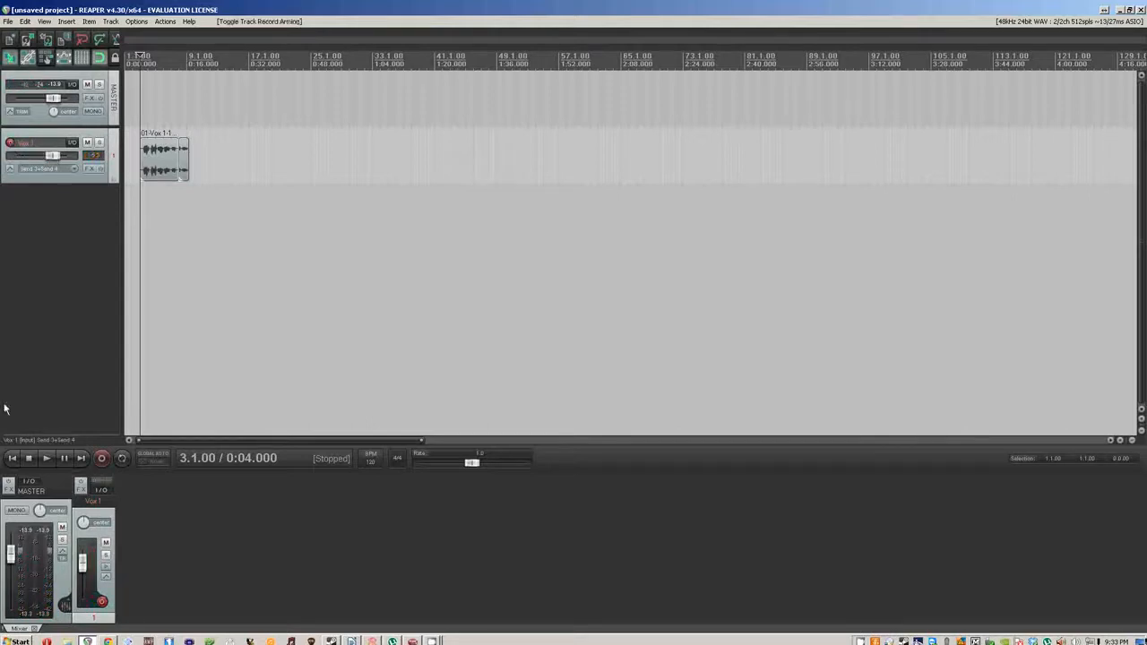
Play back both recorded Vox 1 takes from 3.1.00 and stop playback.
{"action": "left_click", "coordinate": [46, 458]}
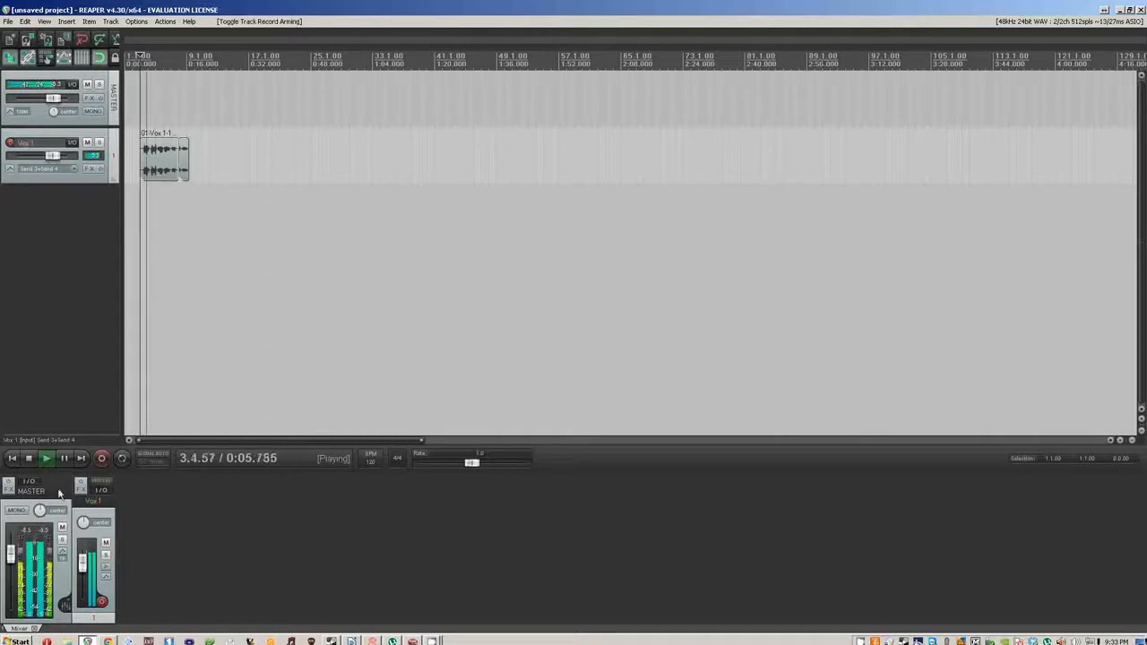
{"action": "left_click", "coordinate": [32, 536]}
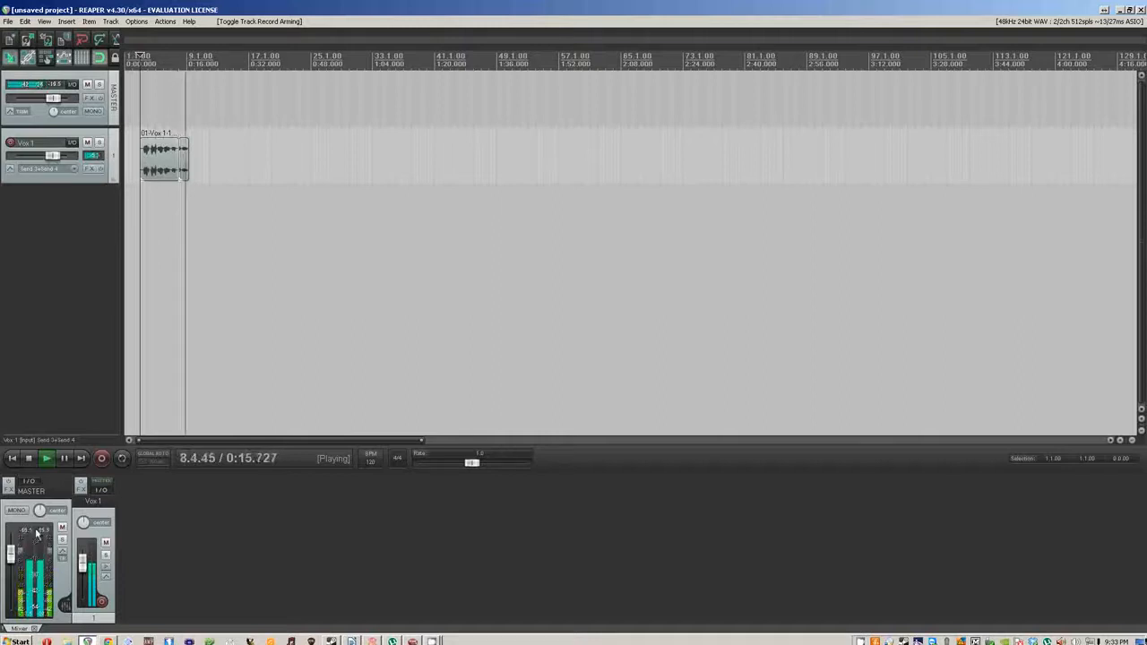
{"action": "key", "text": "space"}
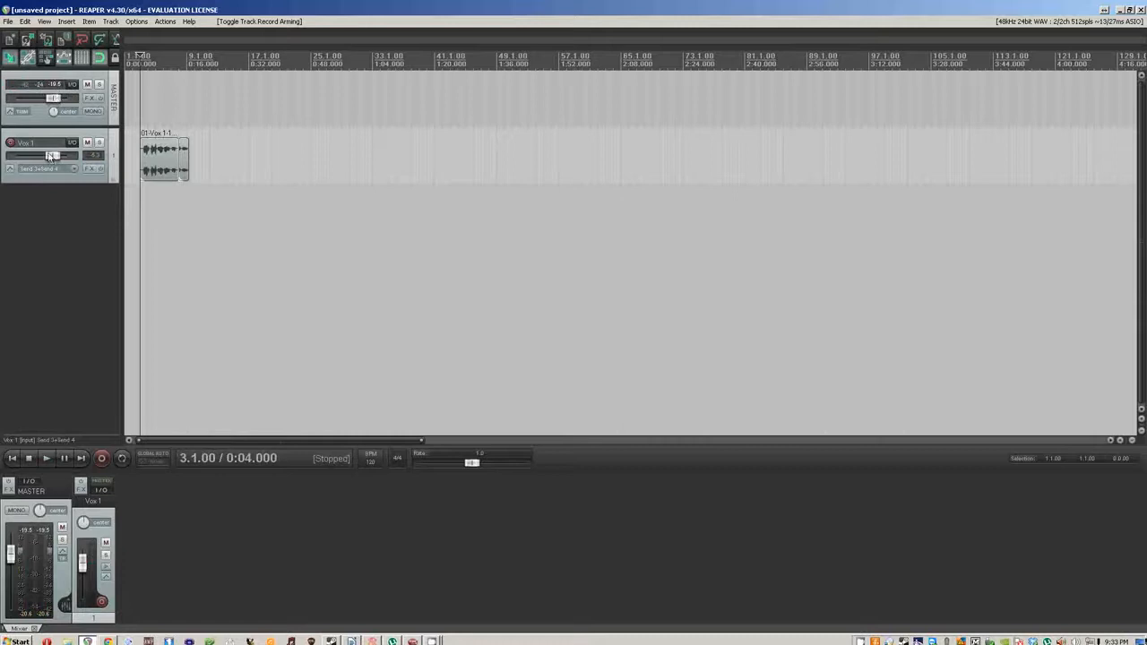
Activate and show the Volume and Pan envelopes of the master track.
{"action": "left_click", "coordinate": [8, 112]}
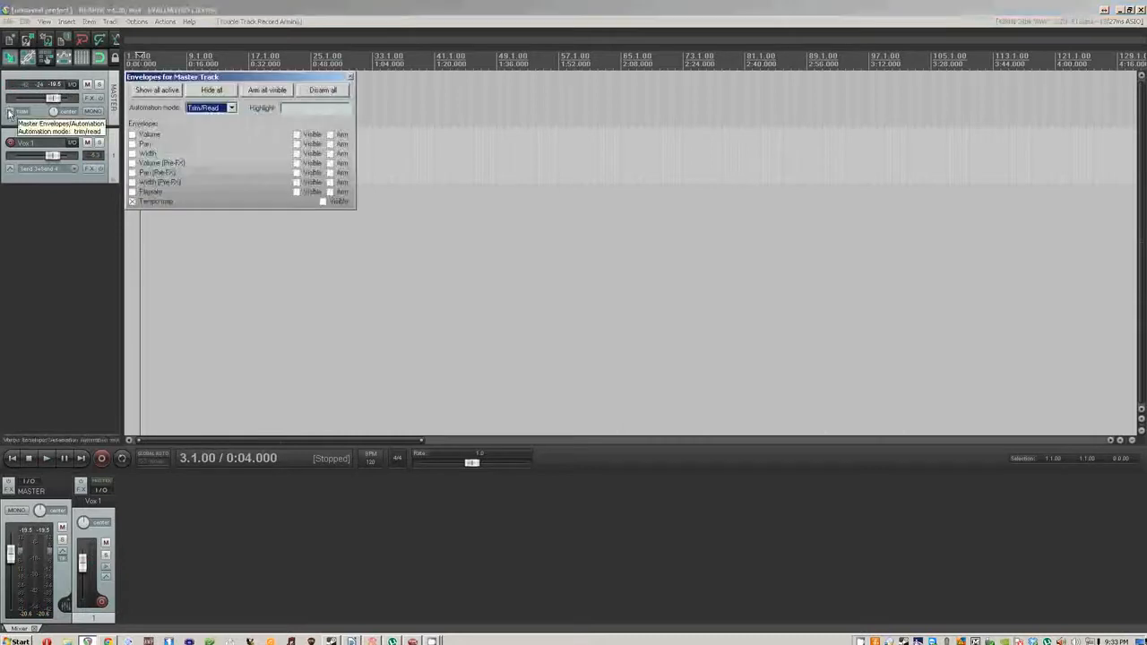
{"action": "left_click", "coordinate": [324, 202]}
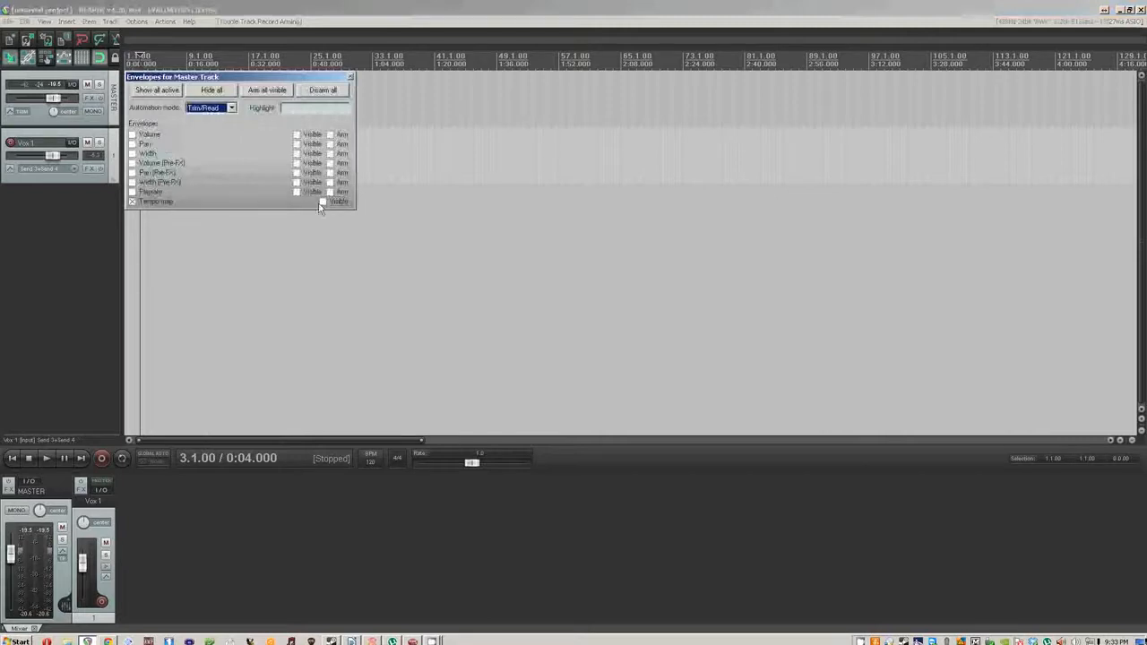
{"action": "left_click", "coordinate": [141, 133]}
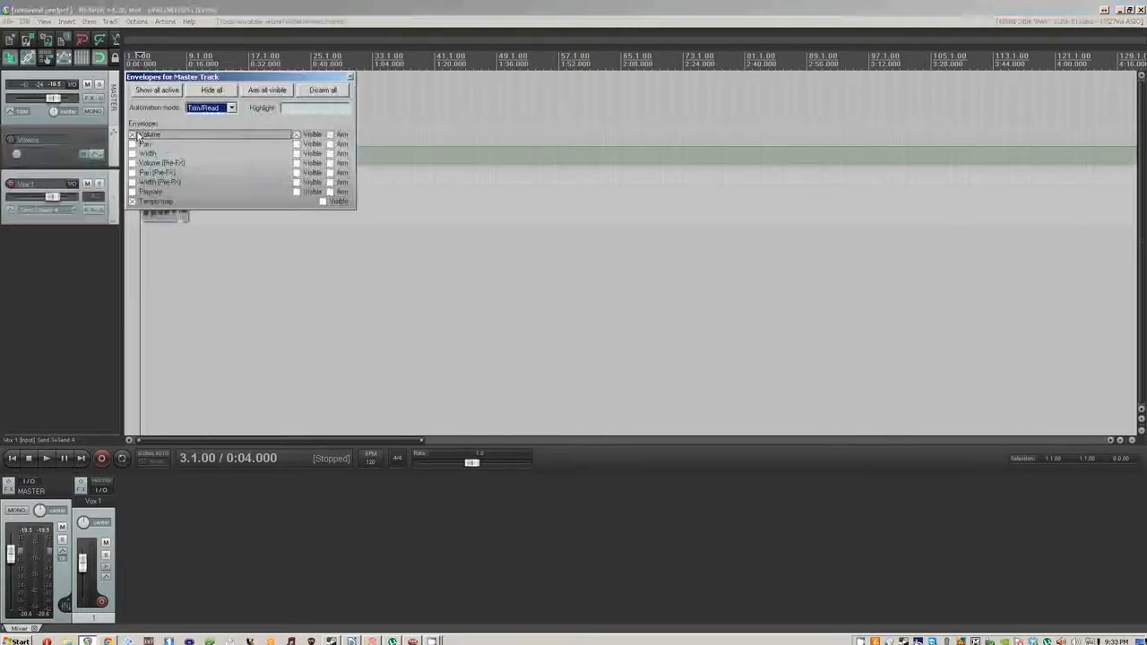
{"action": "left_click_drag", "start_coordinate": [272, 81], "coordinate": [650, 253]}
{"action": "left_click", "coordinate": [609, 316]}
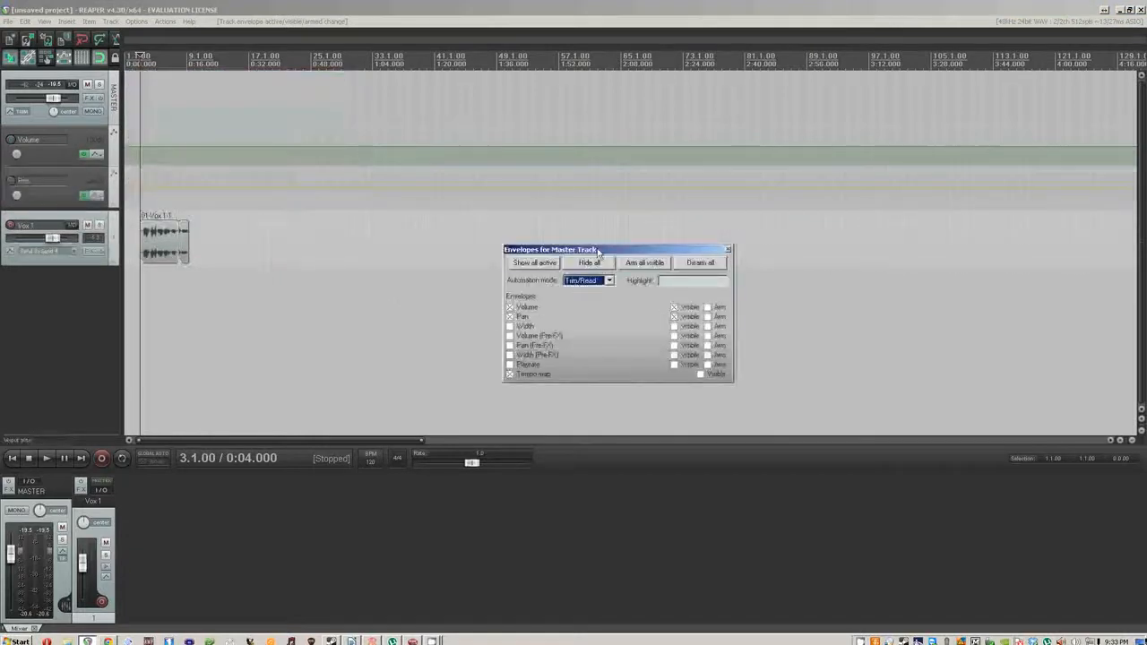
{"action": "left_click_drag", "start_coordinate": [595, 252], "coordinate": [605, 256]}
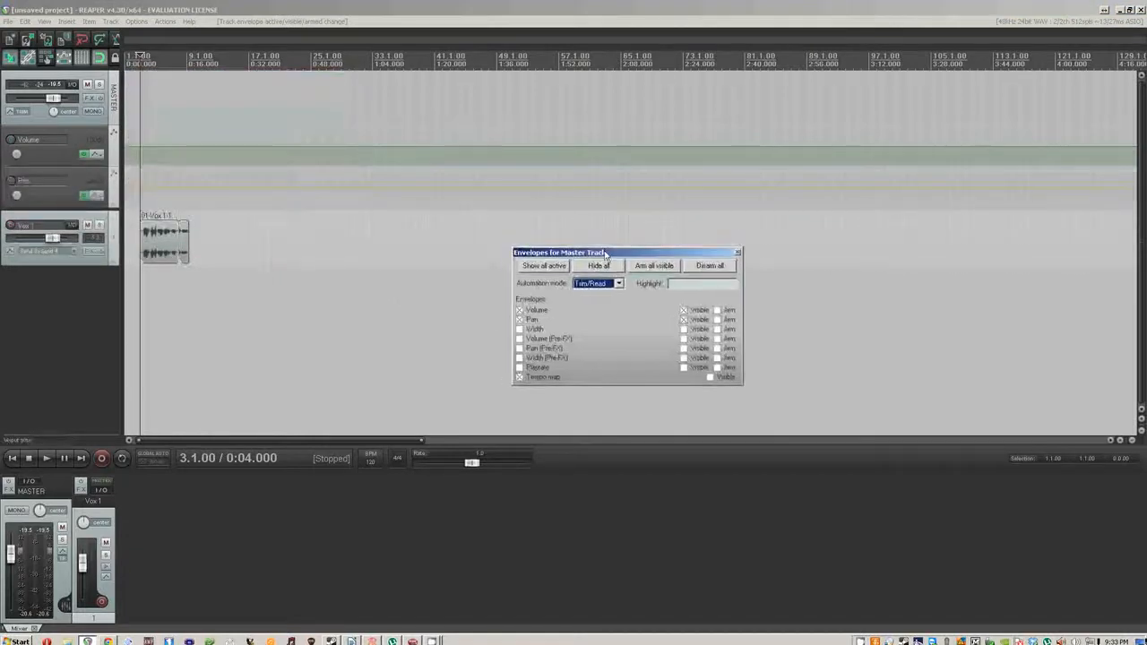
Activate and show the Volume envelope of the Vox 1 track.
{"action": "left_click", "coordinate": [13, 253]}
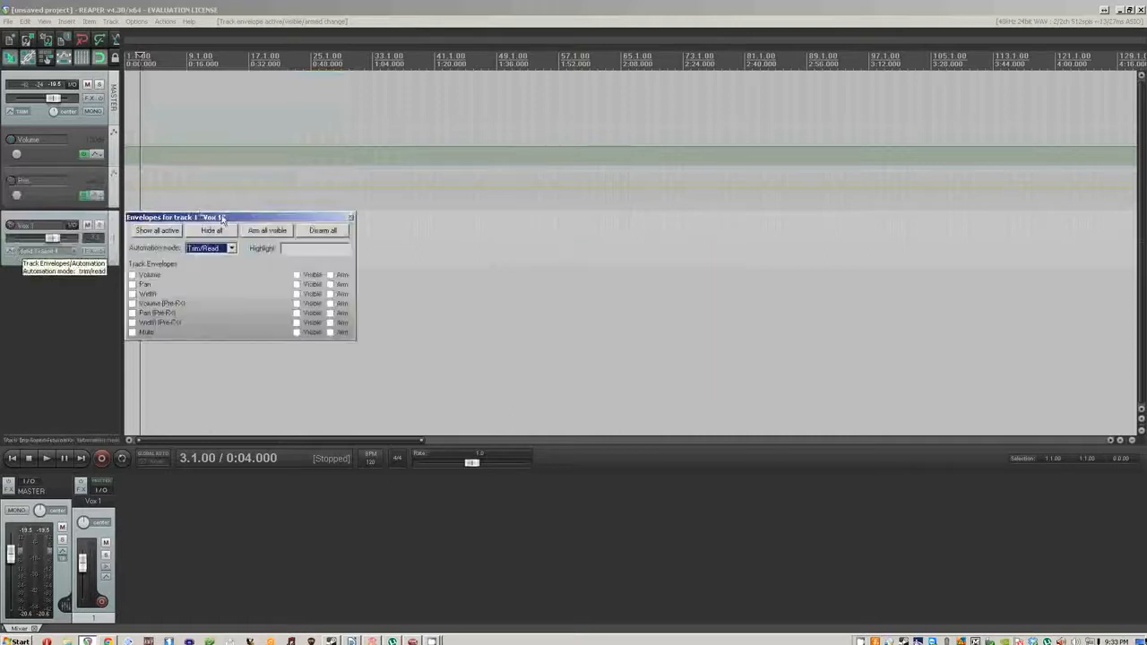
{"action": "left_click_drag", "start_coordinate": [223, 218], "coordinate": [388, 238]}
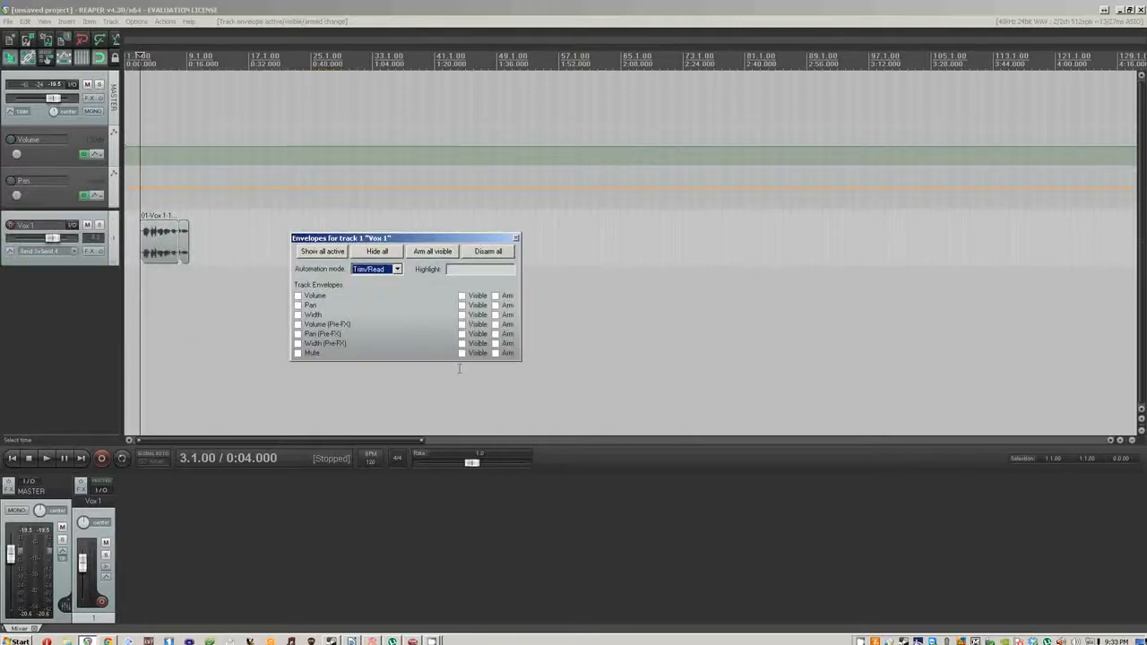
{"action": "left_click_drag", "start_coordinate": [428, 238], "coordinate": [447, 244]}
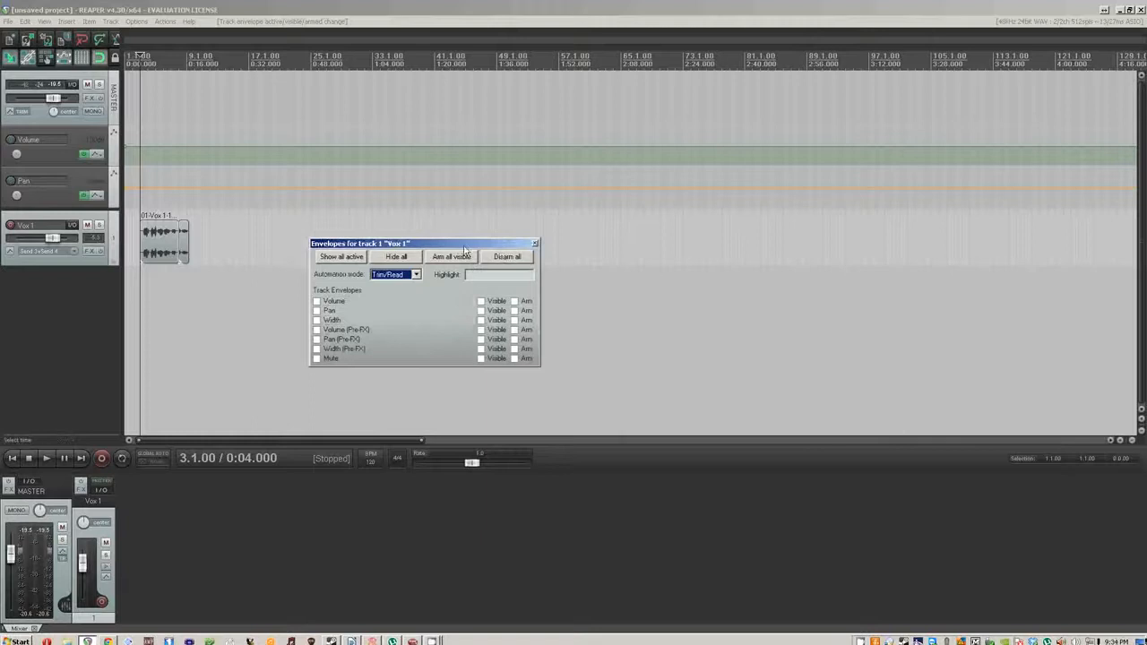
{"action": "left_click", "coordinate": [316, 301]}
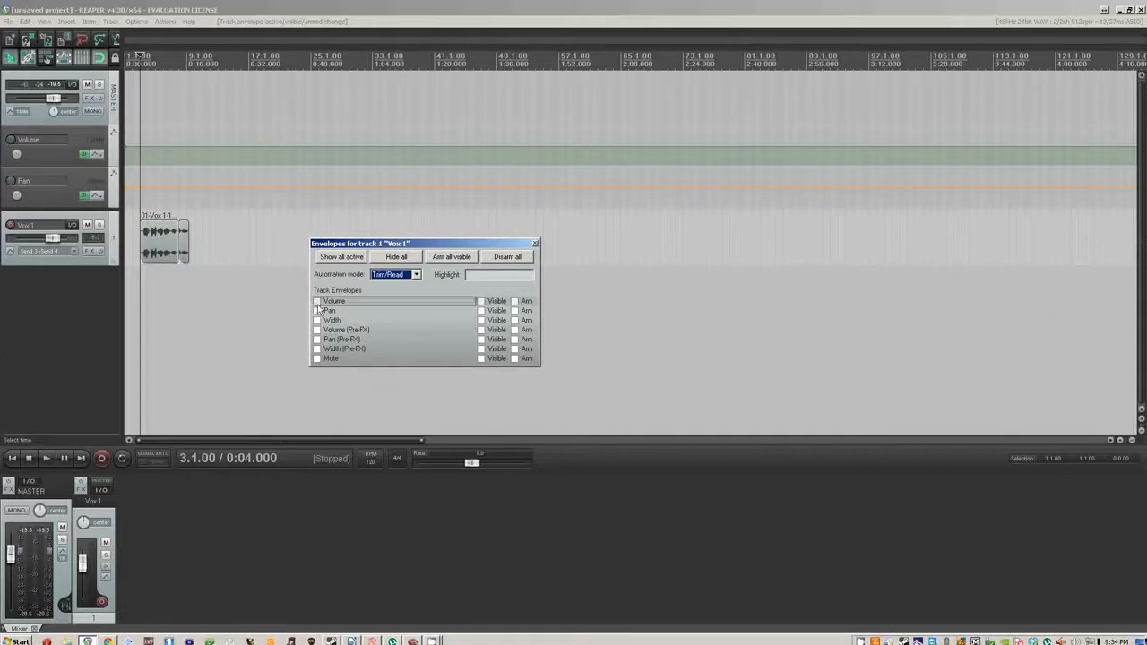
Add points to Vox 1's volume envelope across the recorded items and lower the second point into a dip.
{"action": "left_click", "coordinate": [151, 293]}
{"action": "left_click", "coordinate": [155, 288], "text": "shift"}
{"action": "left_click", "coordinate": [171, 288], "text": "shift"}
{"action": "left_click", "coordinate": [195, 288], "text": "shift"}
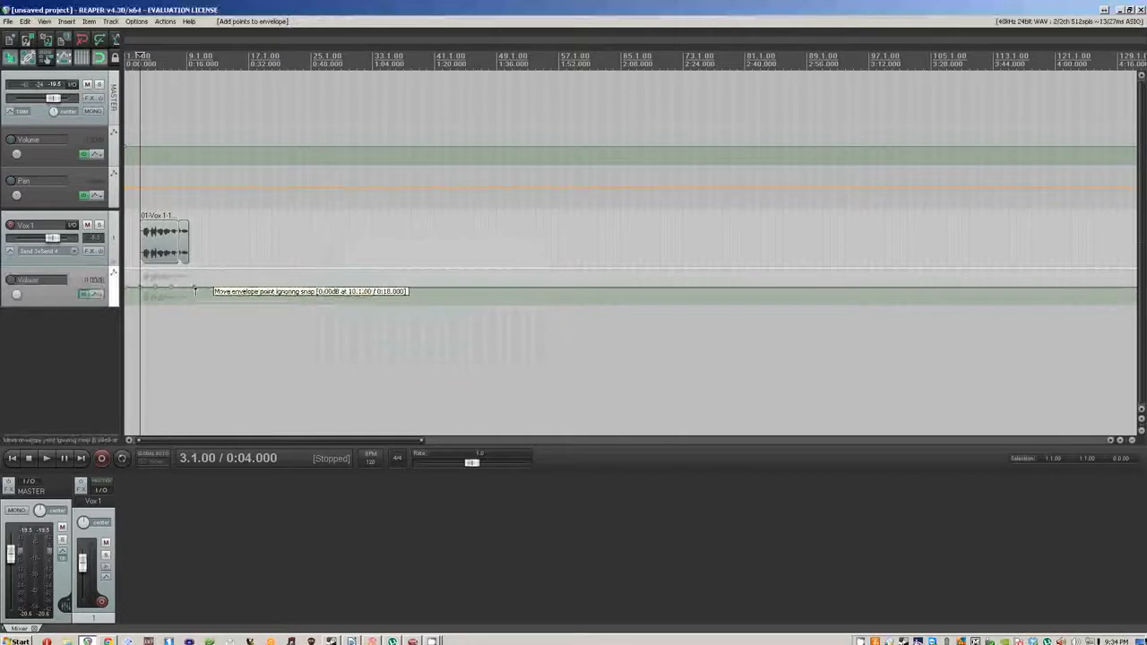
{"action": "left_click_drag", "start_coordinate": [155, 285], "coordinate": [148, 301]}
During playback, lower Vox 1's volume envelope to -inf dB at 8.1.00 and raise the last point near 9.1.00 to the maximum.
{"action": "key", "text": "space"}
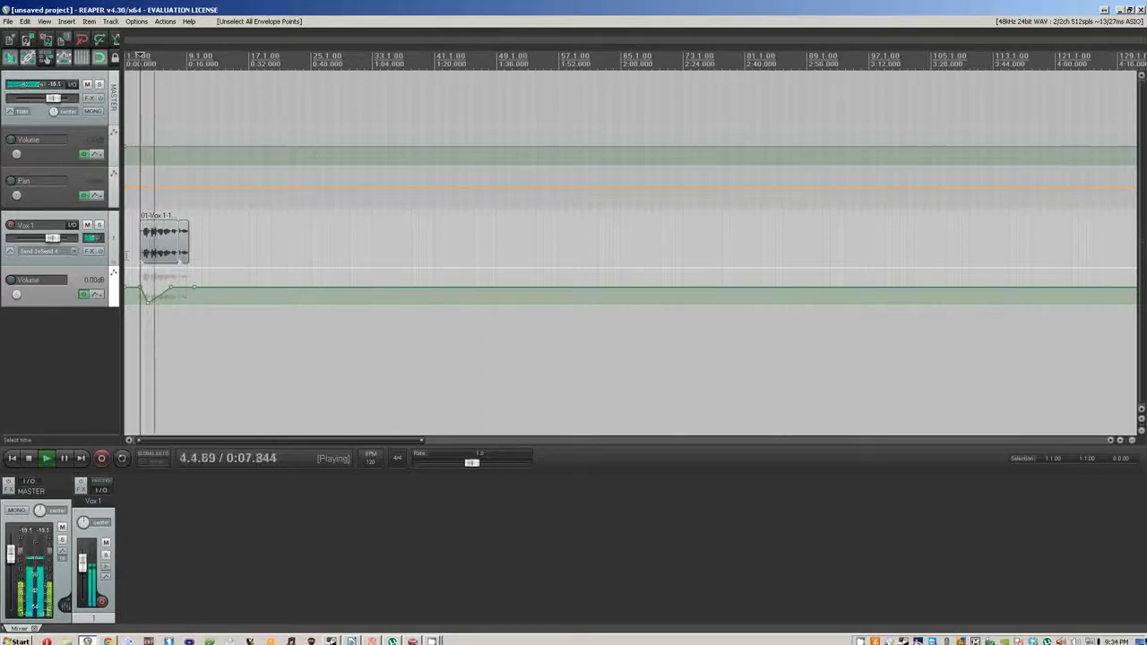
{"action": "mouse_move", "coordinate": [184, 289]}
{"action": "left_click_drag", "start_coordinate": [184, 288], "coordinate": [177, 314]}
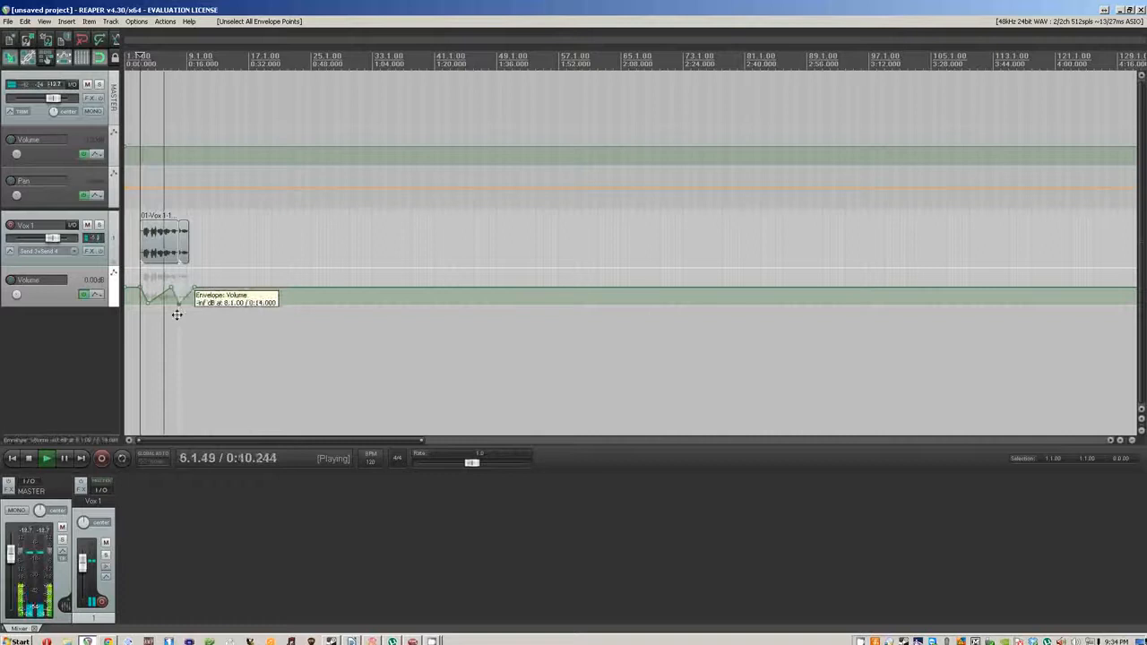
{"action": "left_click", "coordinate": [192, 287]}
{"action": "left_click_drag", "start_coordinate": [192, 287], "coordinate": [186, 267]}
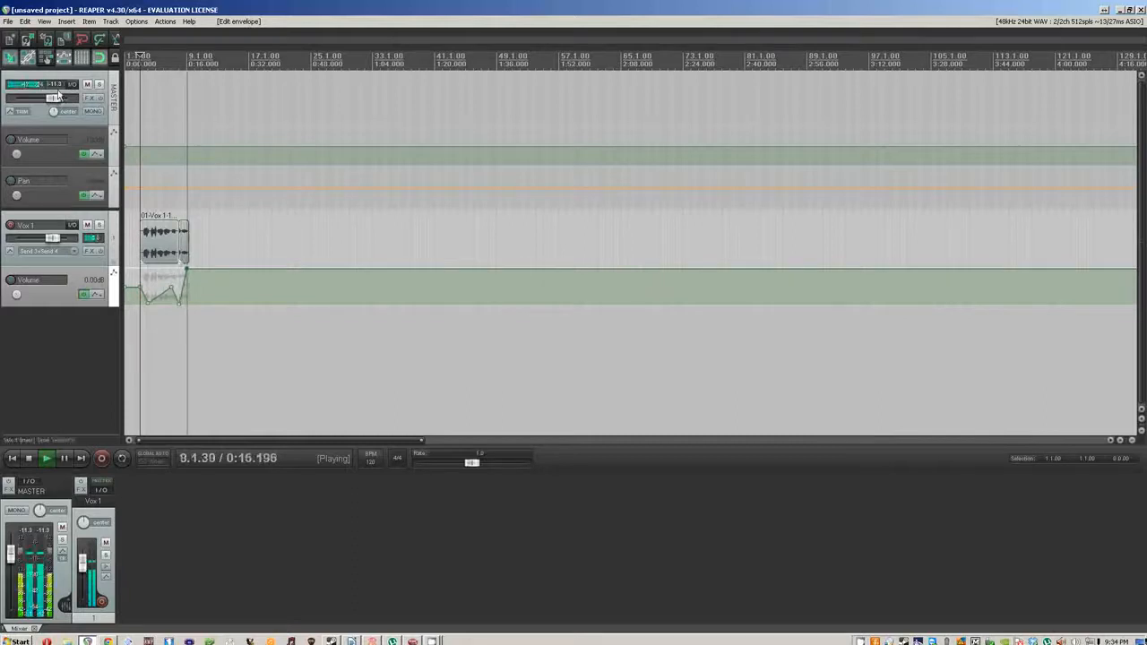
{"action": "key", "text": "space"}
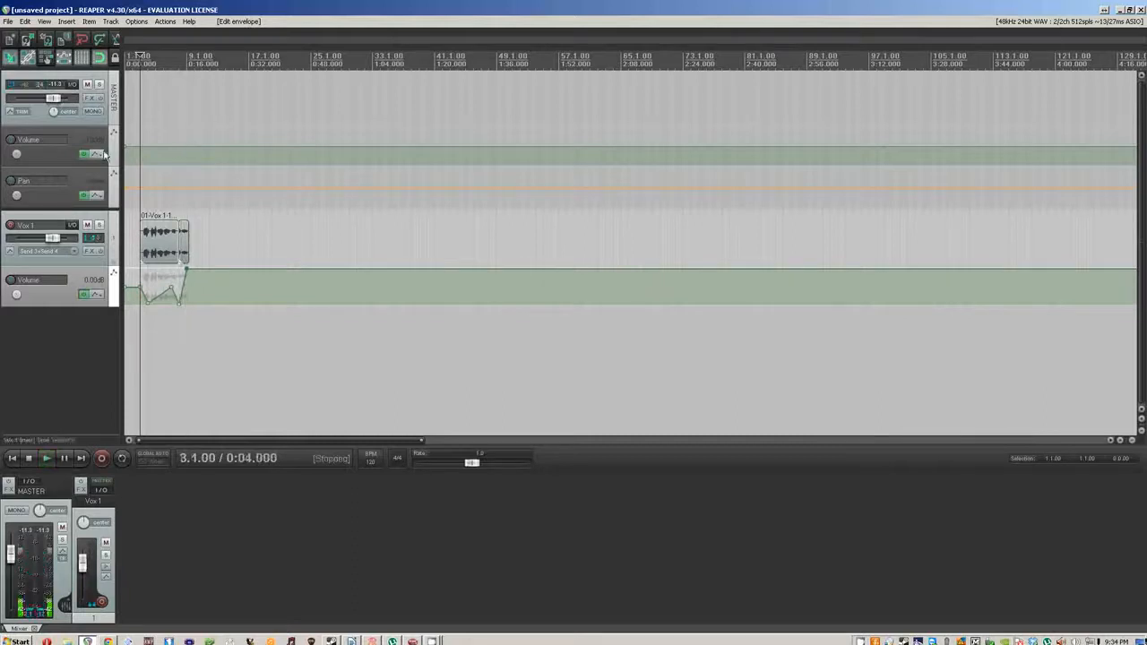
{"action": "left_click", "coordinate": [202, 240]}
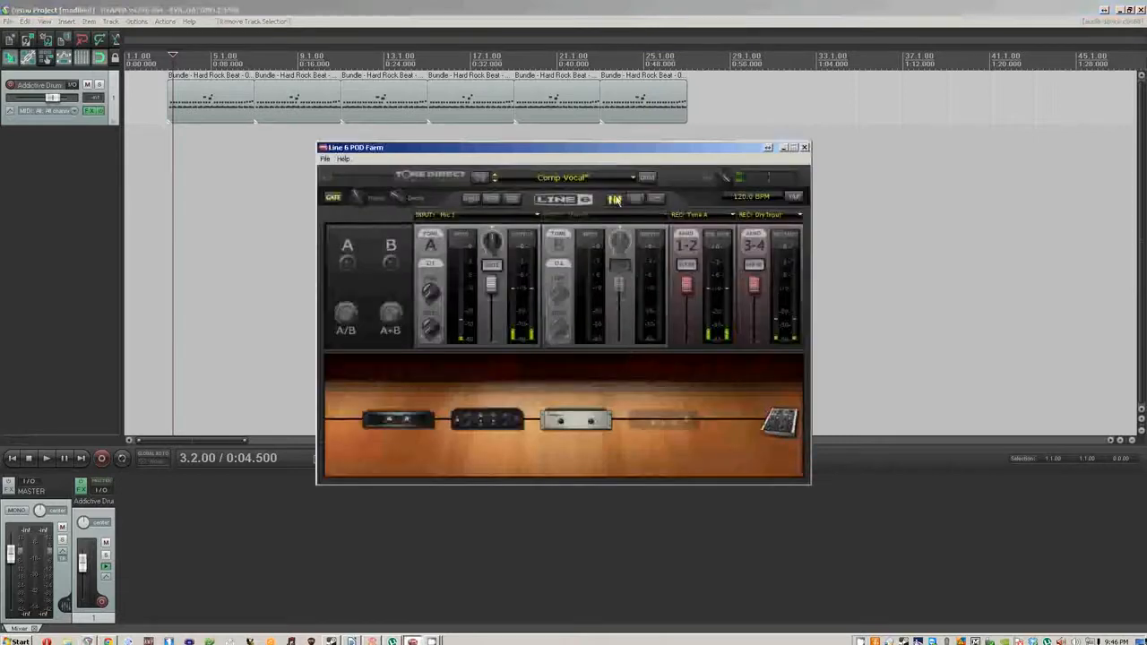
Set the Tone A input in Line 6 POD Farm to Instrument.
{"action": "left_click", "coordinate": [502, 215]}
{"action": "left_click", "coordinate": [439, 226]}
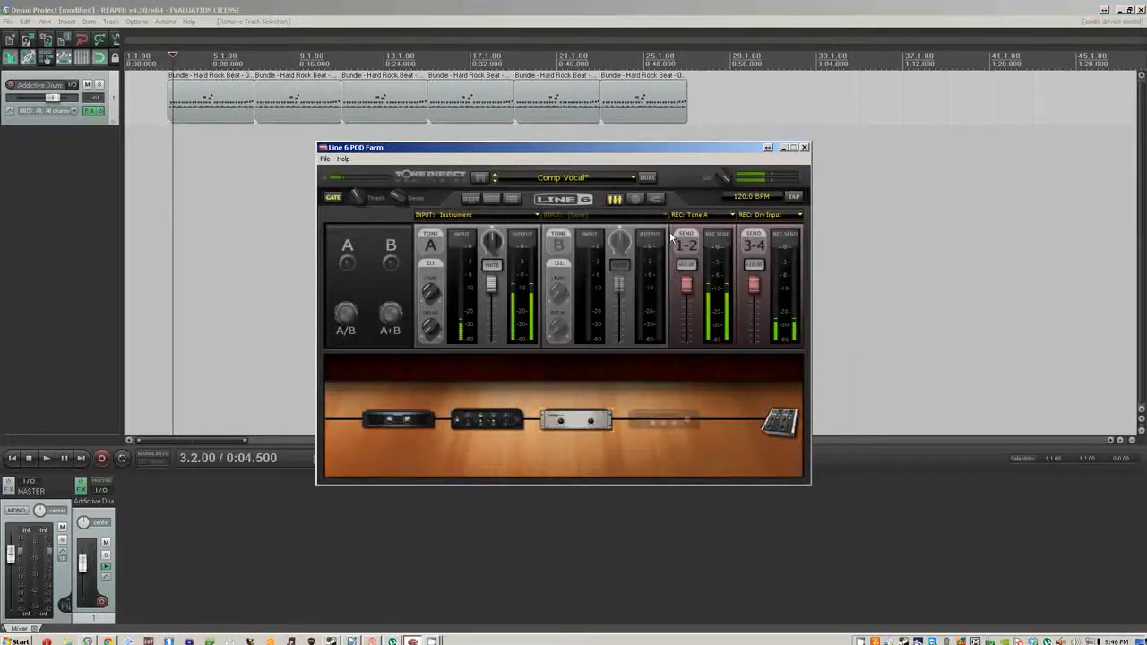
{"action": "left_click", "coordinate": [656, 200]}
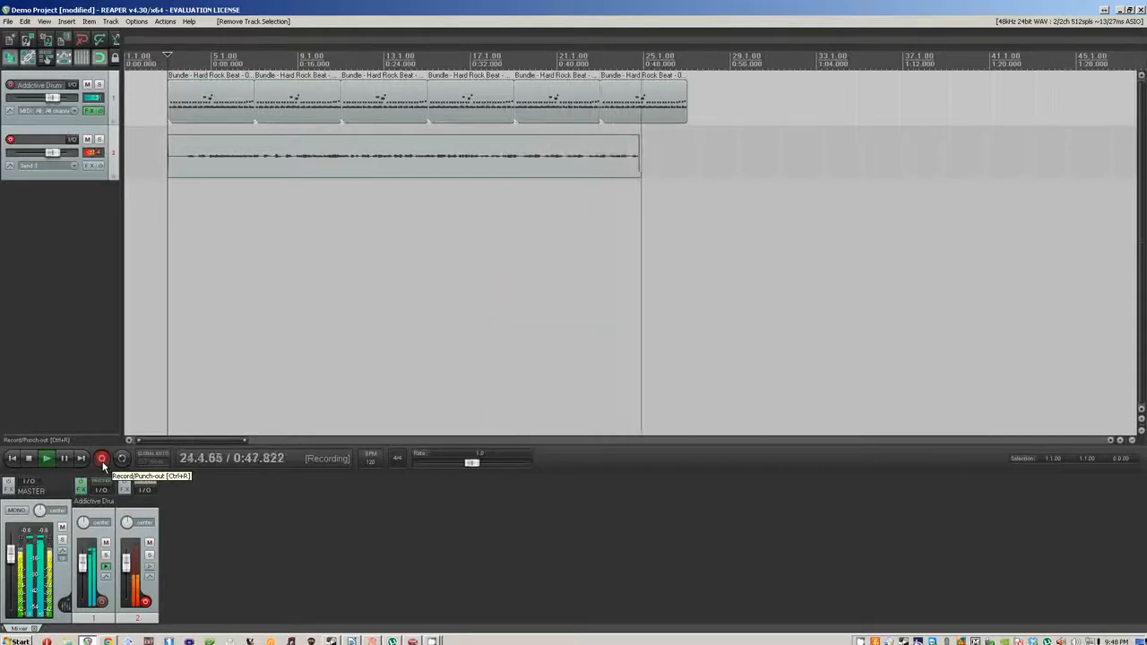
Finish recording the bass take on track 2 and switch the Tone A input in POD Farm to Mic 1.
{"action": "left_click", "coordinate": [102, 460]}
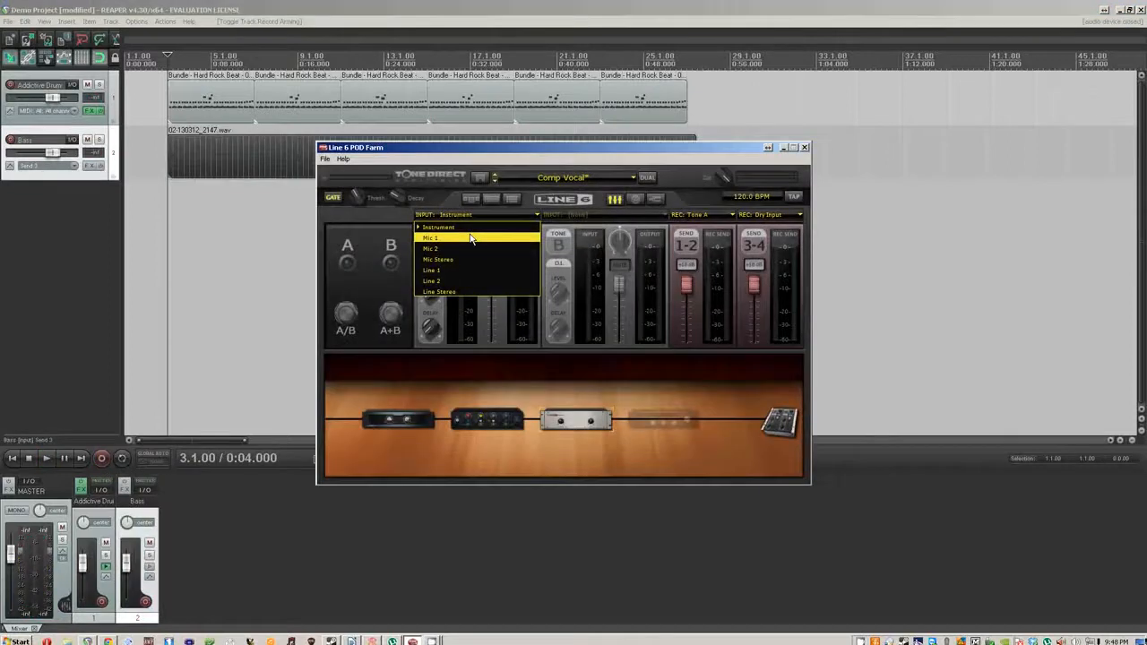
{"action": "left_click", "coordinate": [477, 224]}
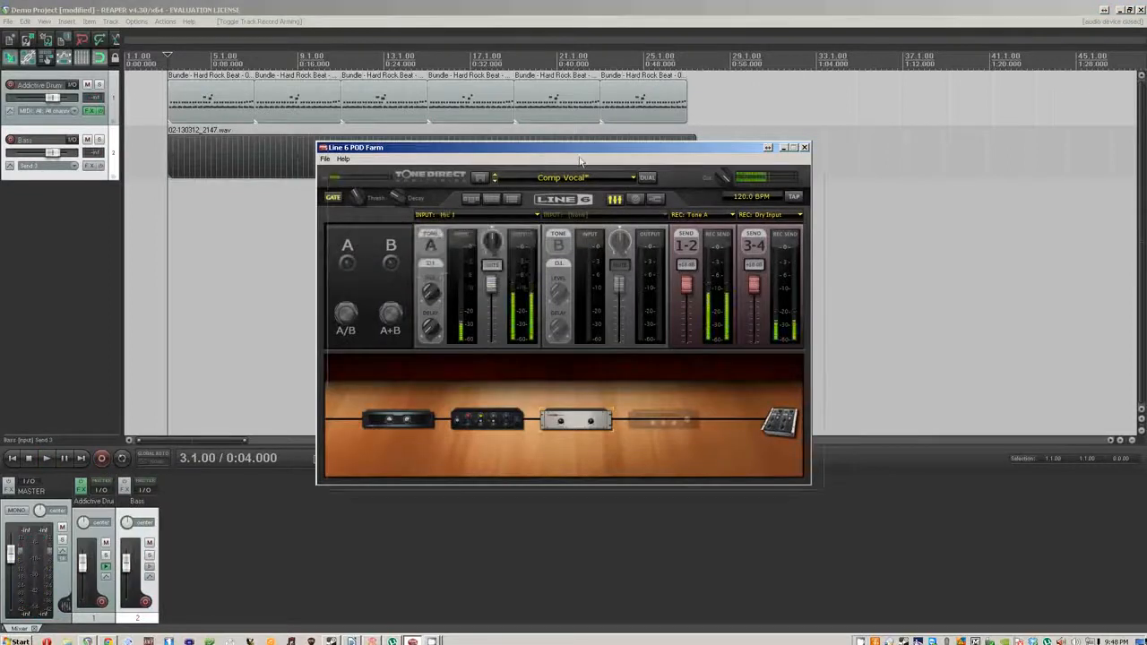
{"action": "left_click_drag", "start_coordinate": [580, 150], "coordinate": [630, 187]}
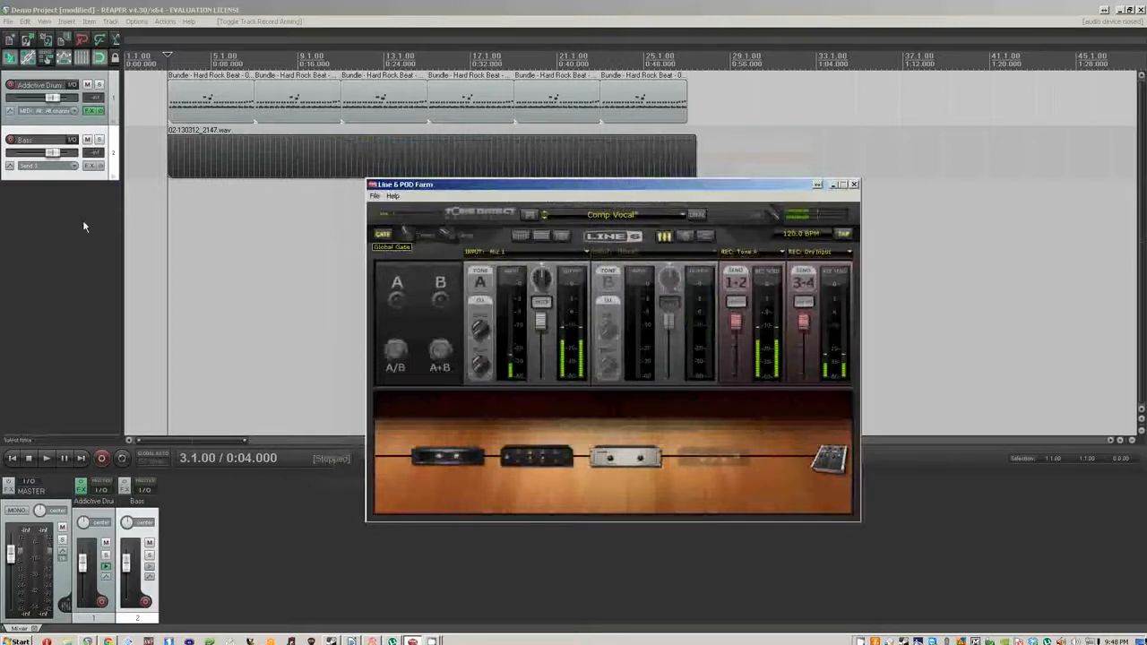
{"action": "left_click", "coordinate": [84, 224]}
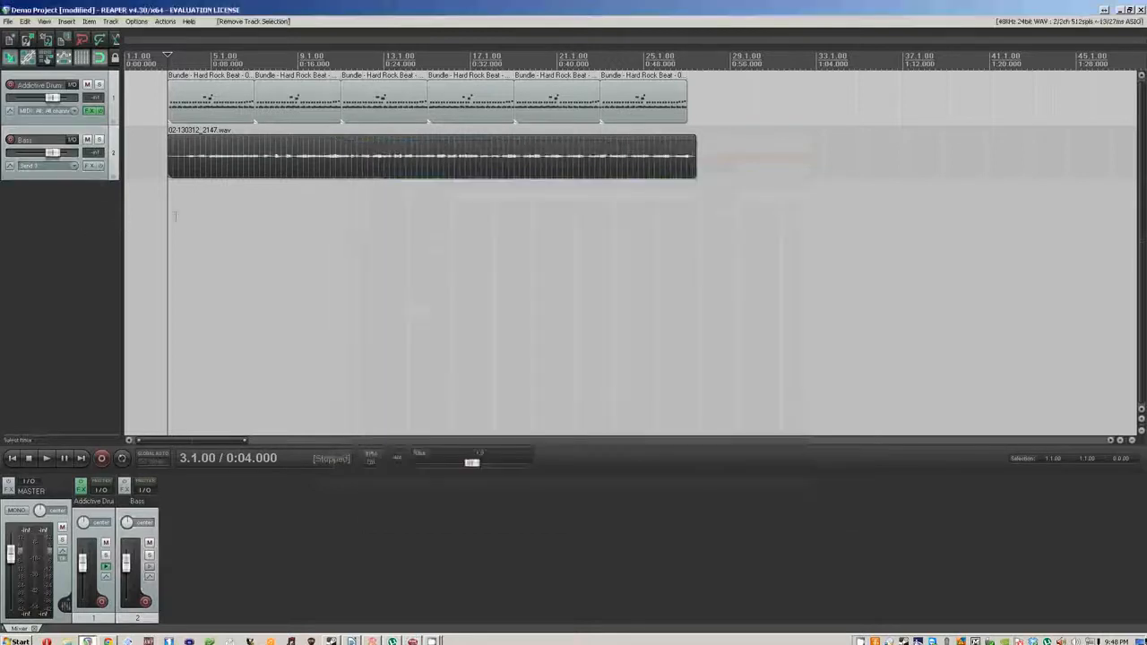
Filter the plugins by "pod" and add VST: POD Farm 2 (Line 6, Inc.) to the Bass track's effects.
{"action": "left_click", "coordinate": [92, 165]}
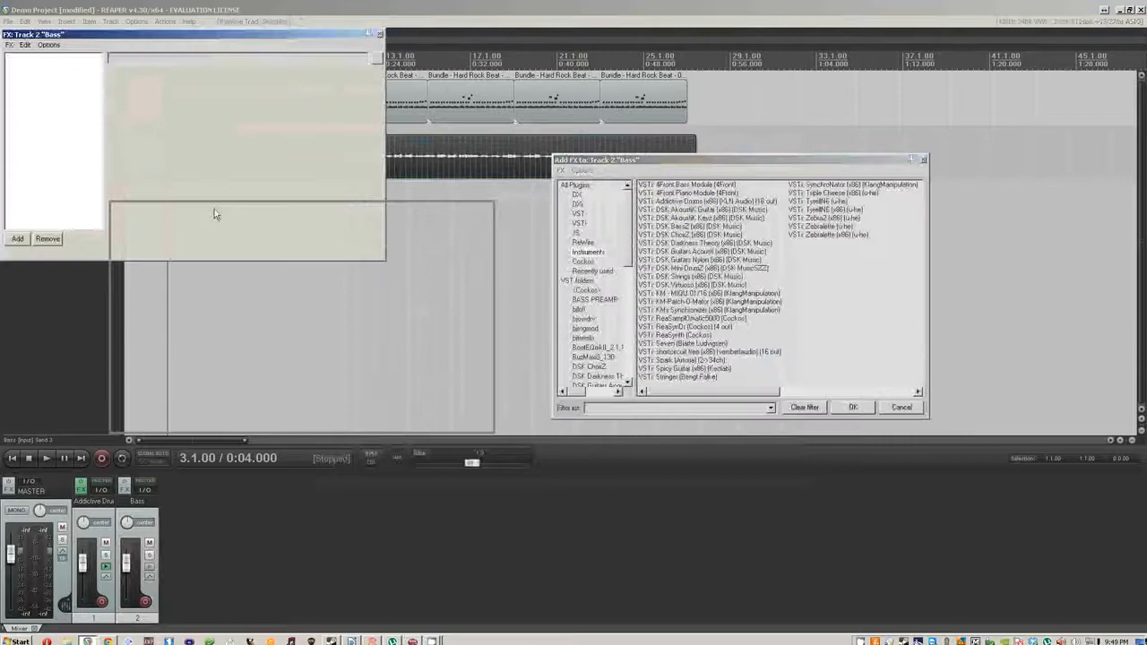
{"action": "left_click", "coordinate": [161, 131]}
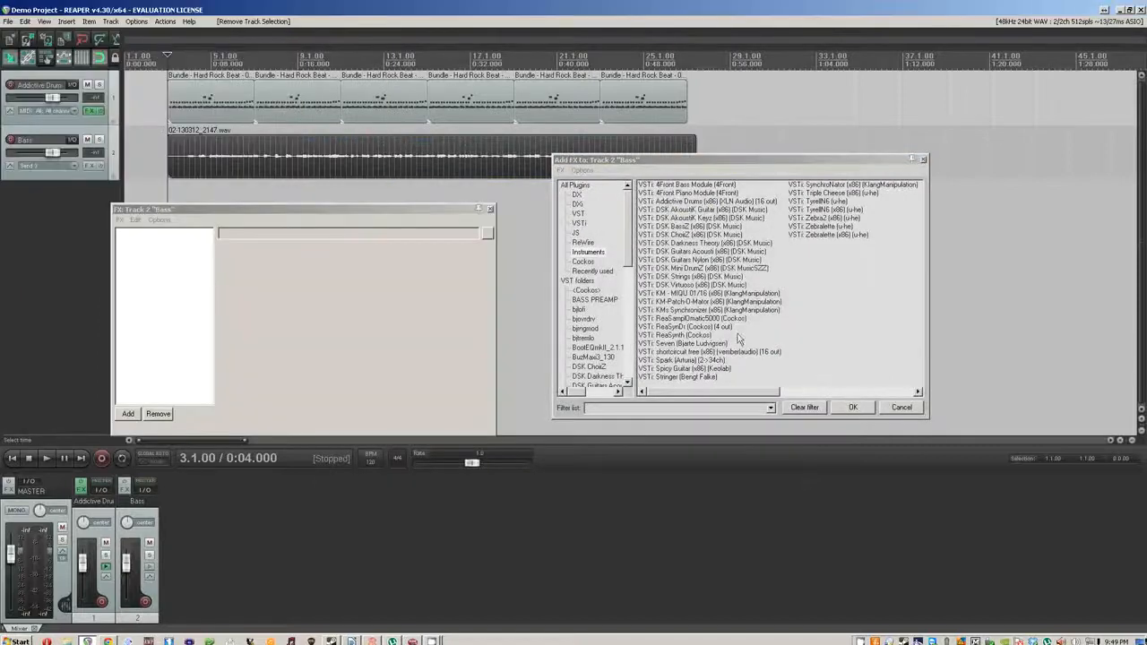
{"action": "left_click", "coordinate": [706, 408]}
{"action": "type", "text": "bed"}
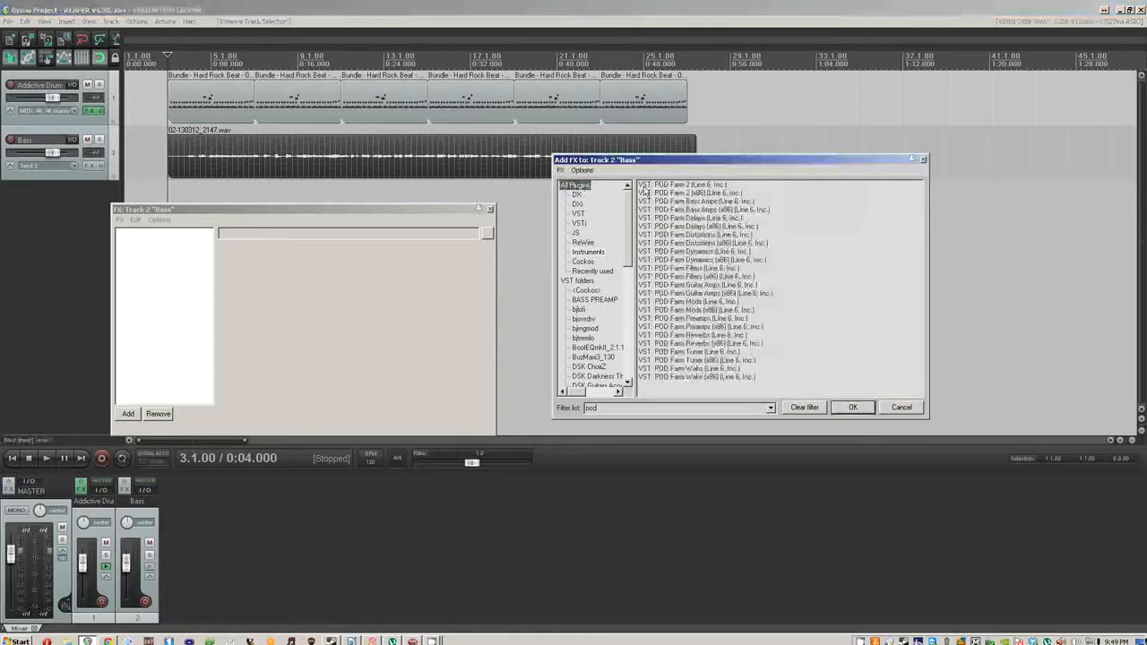
{"action": "left_click", "coordinate": [647, 186]}
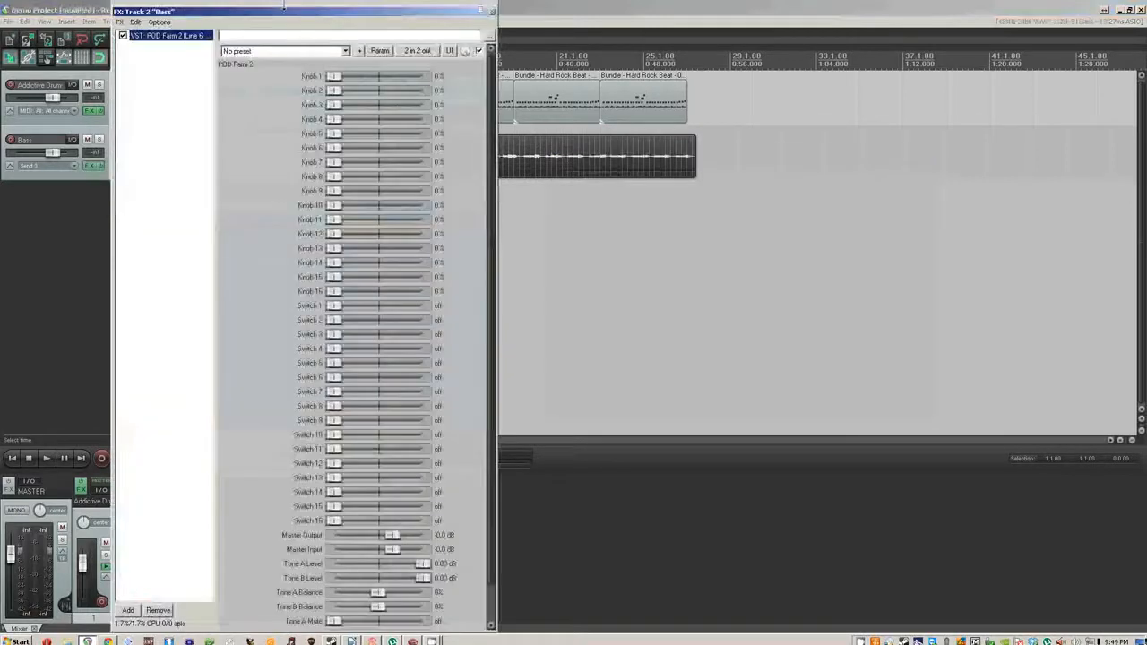
{"action": "left_click_drag", "start_coordinate": [284, 6], "coordinate": [283, 255]}
{"action": "left_click_drag", "start_coordinate": [185, 261], "coordinate": [260, 255]}
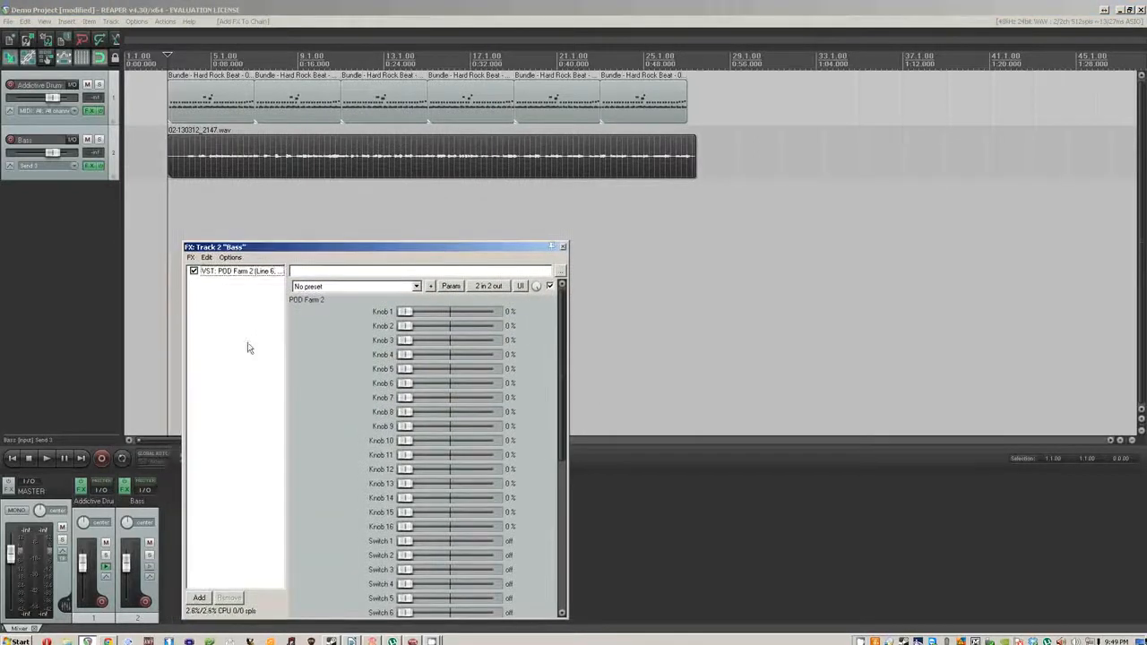
Load the saved FX chain MetalCoreBass.RfxChain onto the Bass track.
{"action": "right_click", "coordinate": [239, 355]}
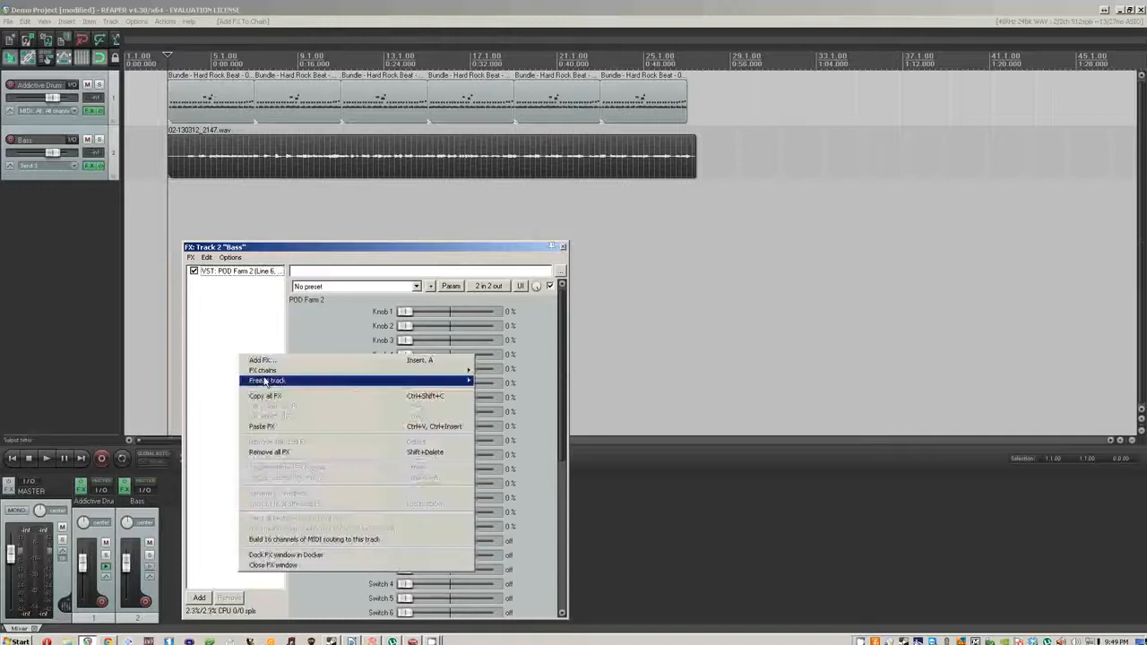
{"action": "mouse_move", "coordinate": [268, 371]}
{"action": "left_click", "coordinate": [535, 381]}
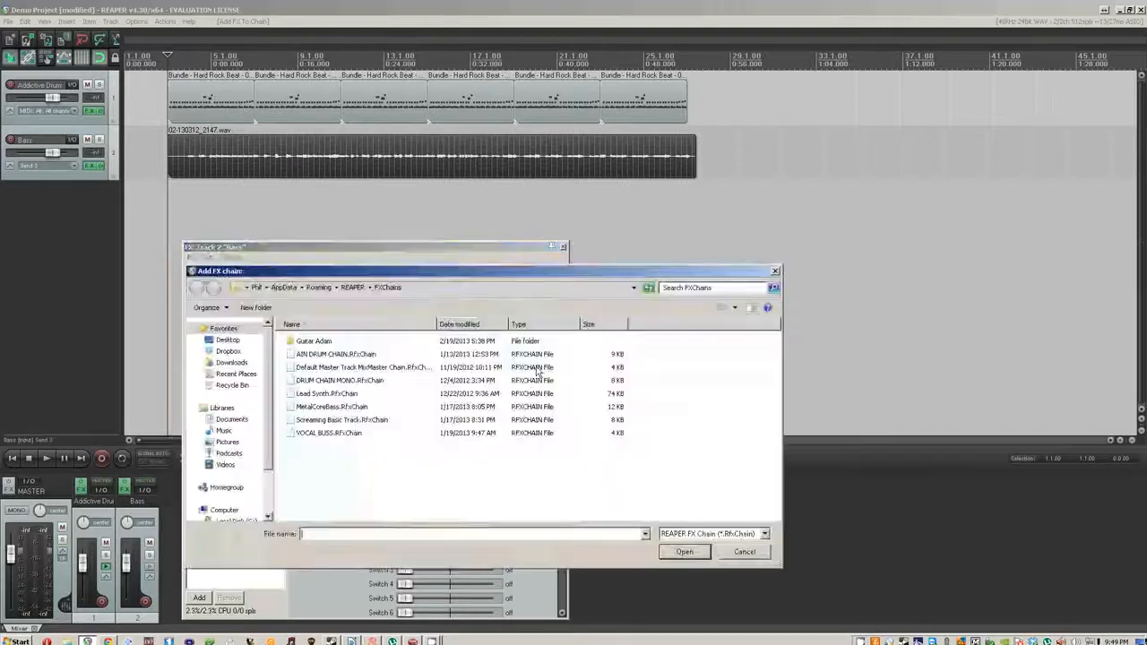
{"action": "double_click", "coordinate": [358, 407]}
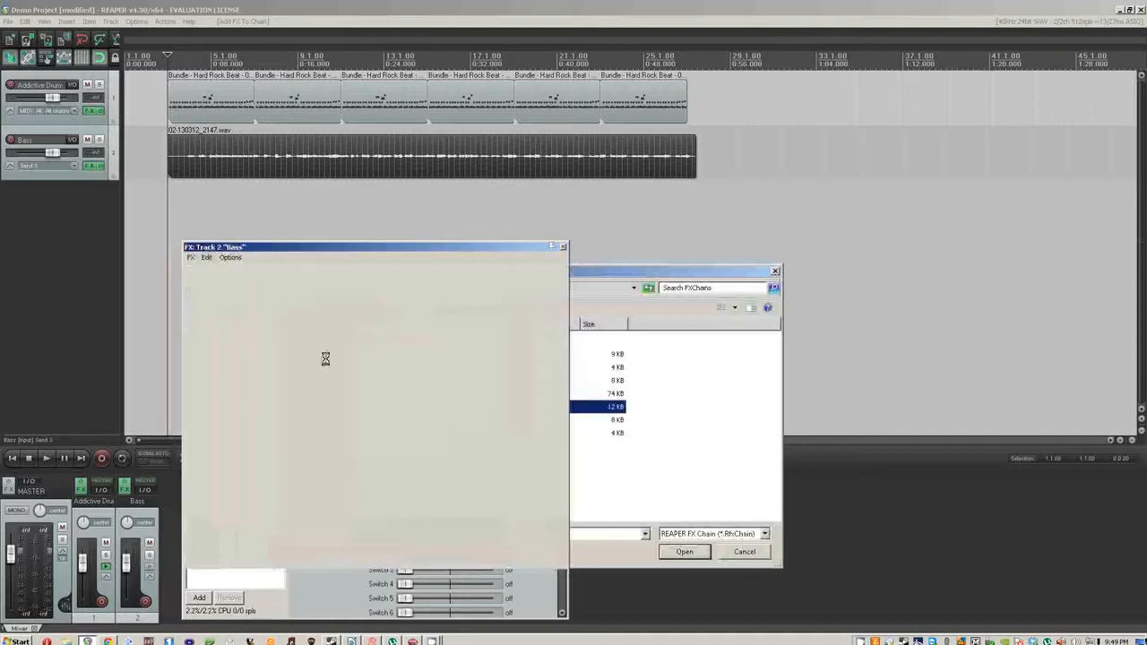
Remove the first POD Farm 2 instance from the Bass track's effects chain.
{"action": "left_click", "coordinate": [210, 271]}
{"action": "right_click", "coordinate": [210, 271]}
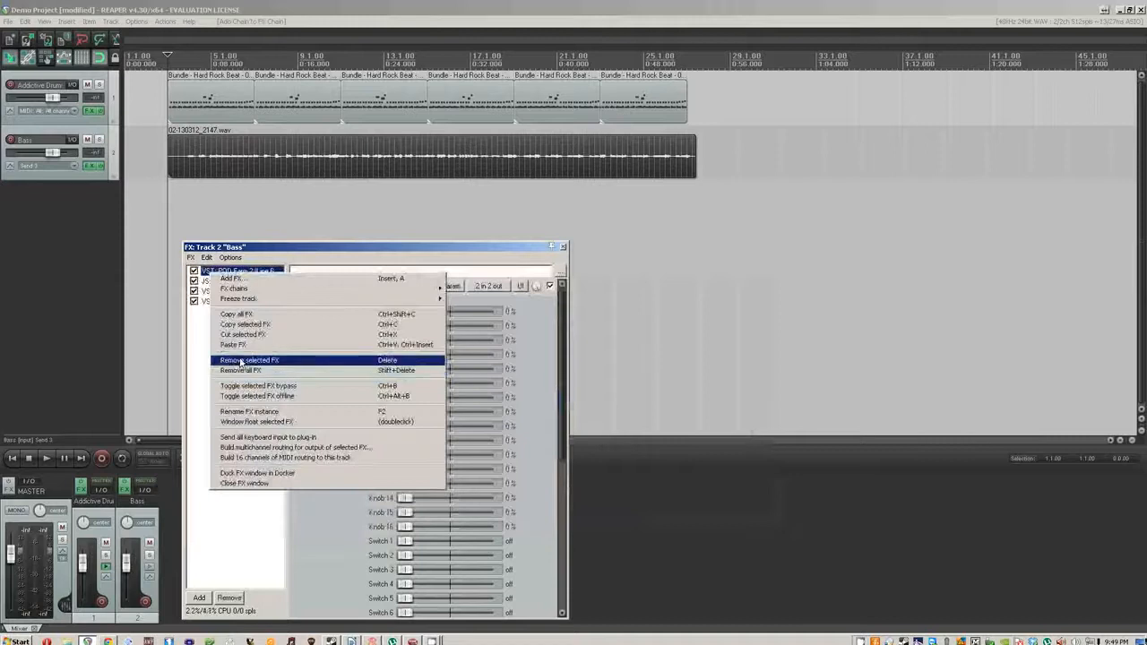
{"action": "left_click", "coordinate": [227, 361]}
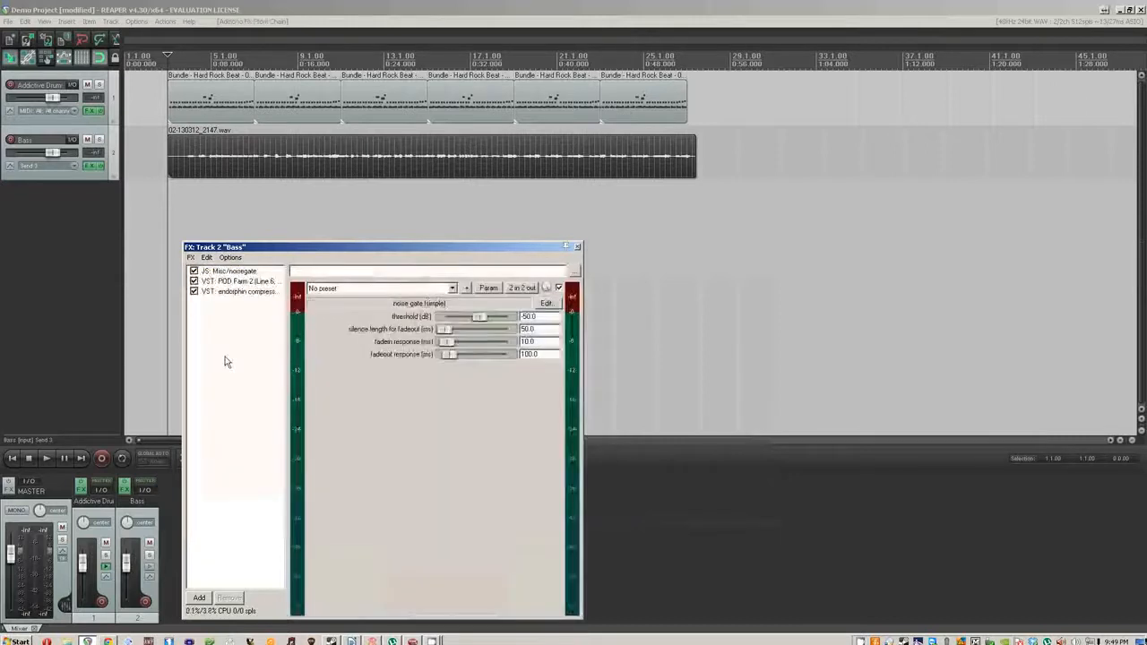
Review the noise gate, endorphin compressor and POD Farm 2 on the Bass track, and close its effects window.
{"action": "left_click", "coordinate": [237, 274]}
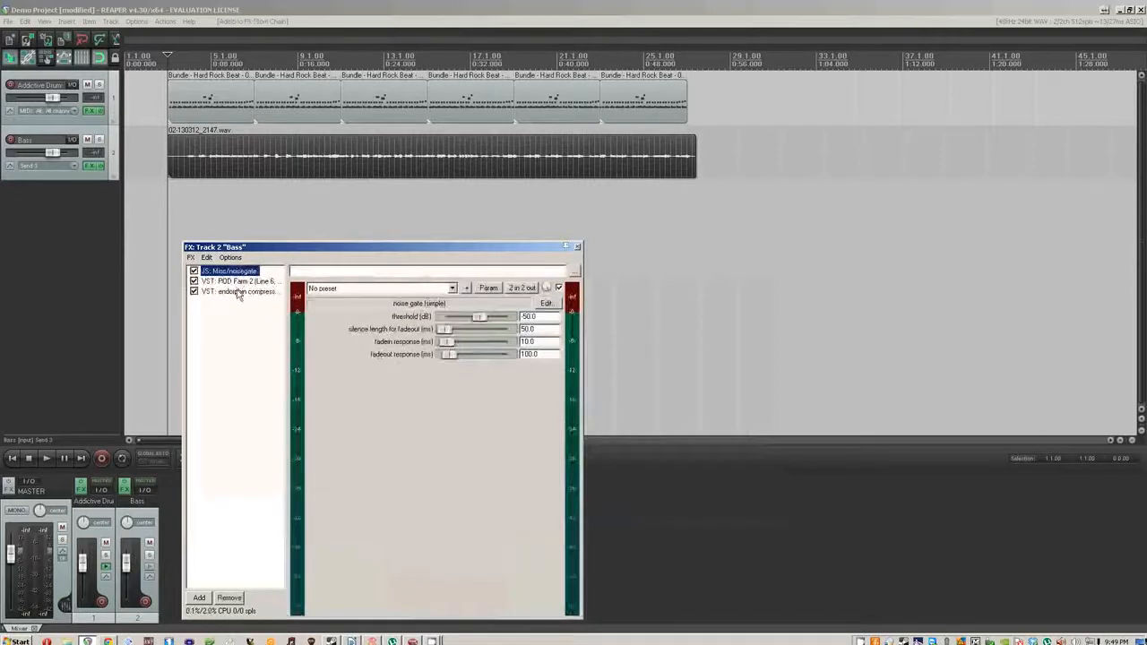
{"action": "left_click", "coordinate": [239, 290]}
{"action": "left_click_drag", "start_coordinate": [285, 119], "coordinate": [803, 231]}
{"action": "left_click", "coordinate": [237, 282]}
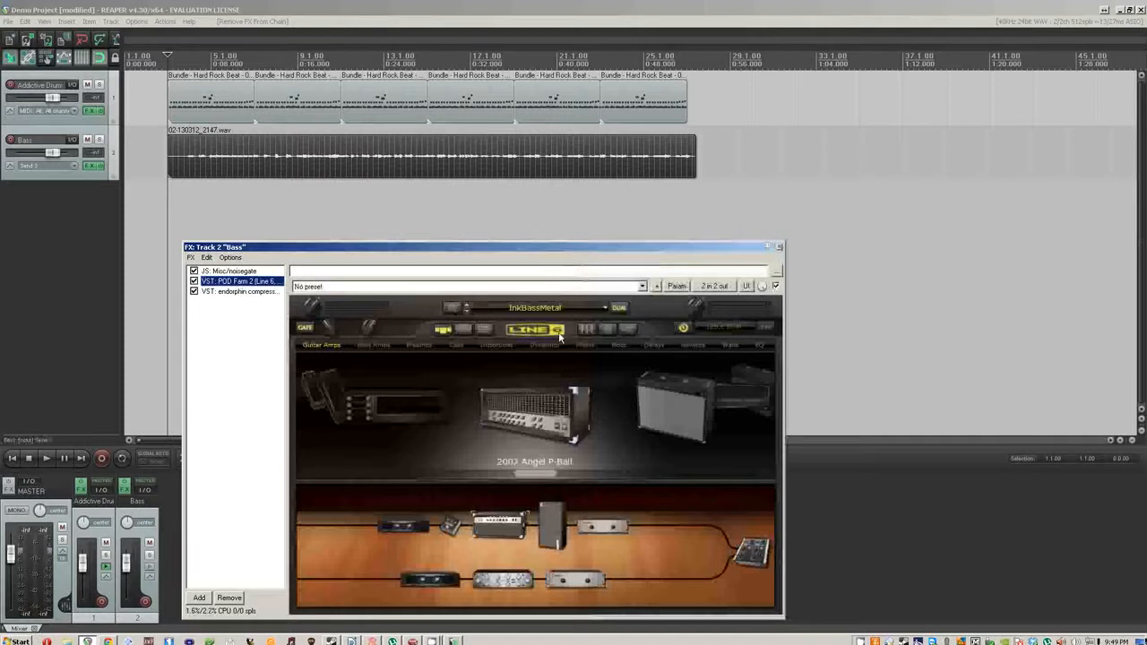
{"action": "left_click", "coordinate": [780, 248]}
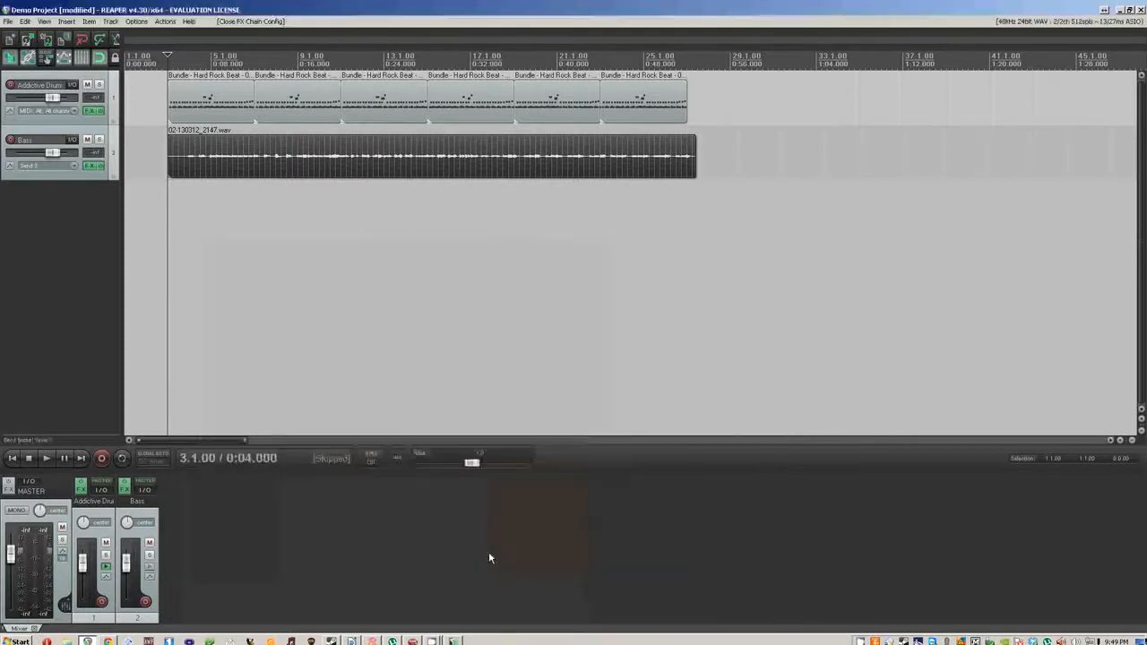
Check the plugin loaded in the Addictive Drums track's effects chain and close its window.
{"action": "left_click", "coordinate": [88, 111]}
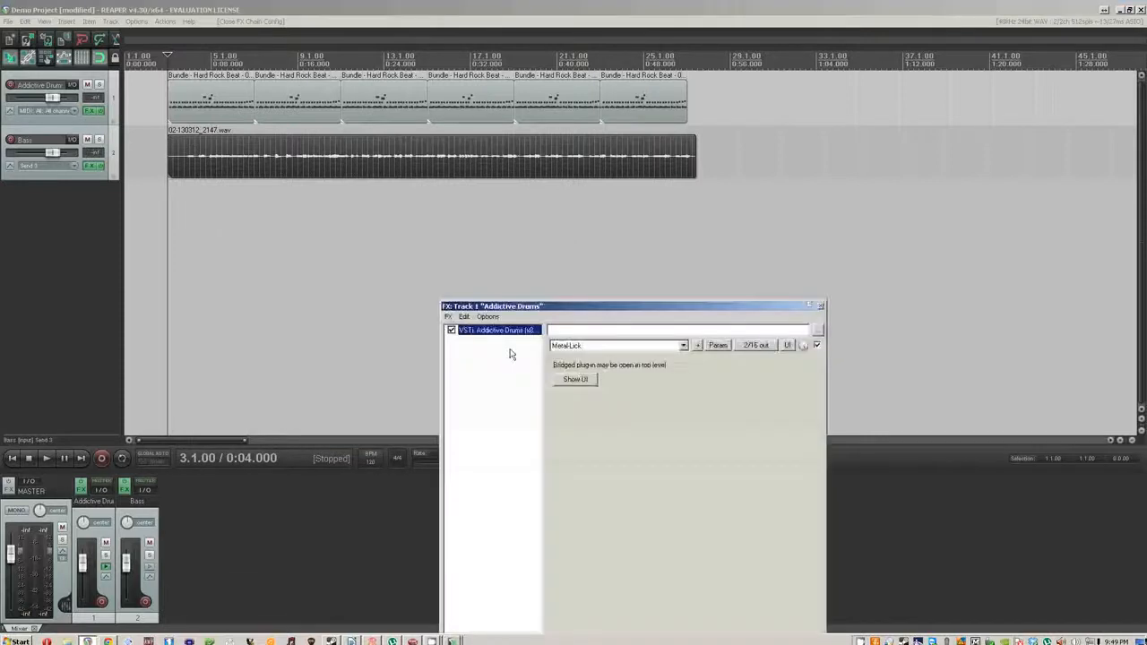
{"action": "left_click", "coordinate": [505, 333]}
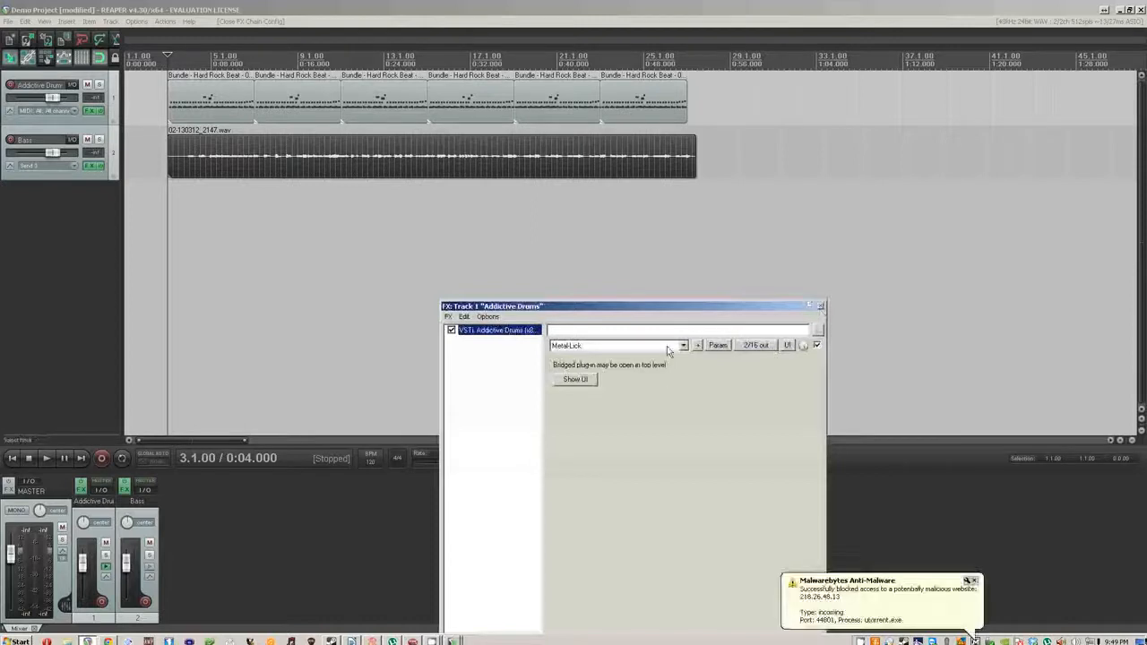
{"action": "left_click", "coordinate": [817, 305]}
Save the project and bring up the bridged Addictive Drums plugin window.
{"action": "left_click", "coordinate": [87, 279]}
{"action": "key", "text": "ctrl+s"}
{"action": "left_click", "coordinate": [448, 640]}
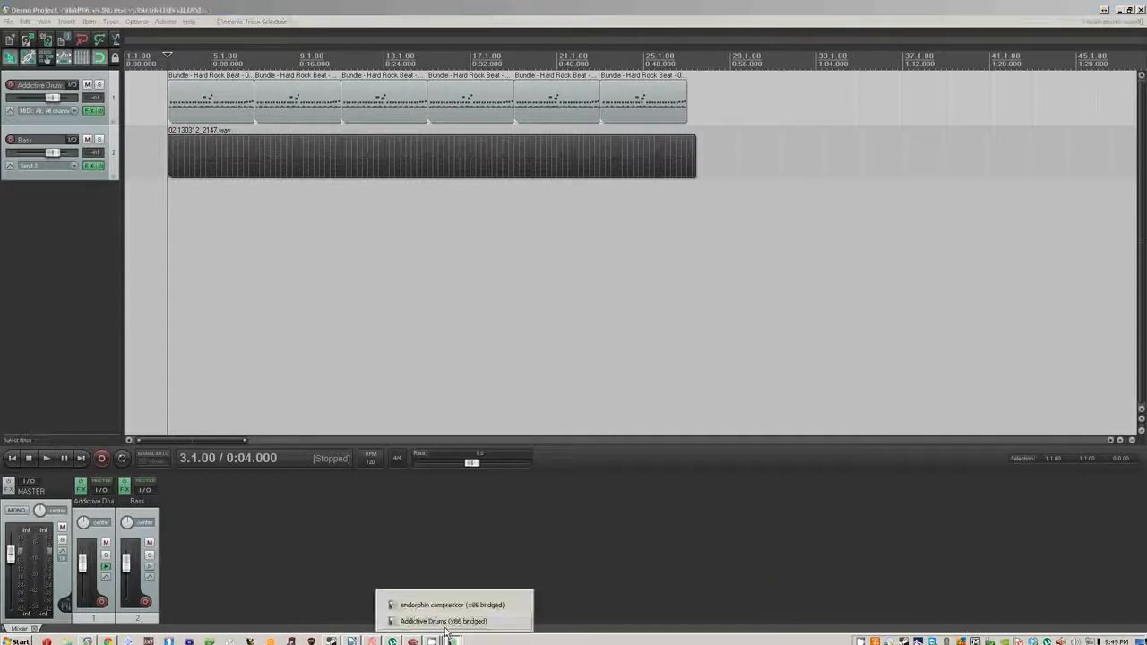
{"action": "left_click", "coordinate": [445, 621]}
{"action": "left_click", "coordinate": [101, 458]}
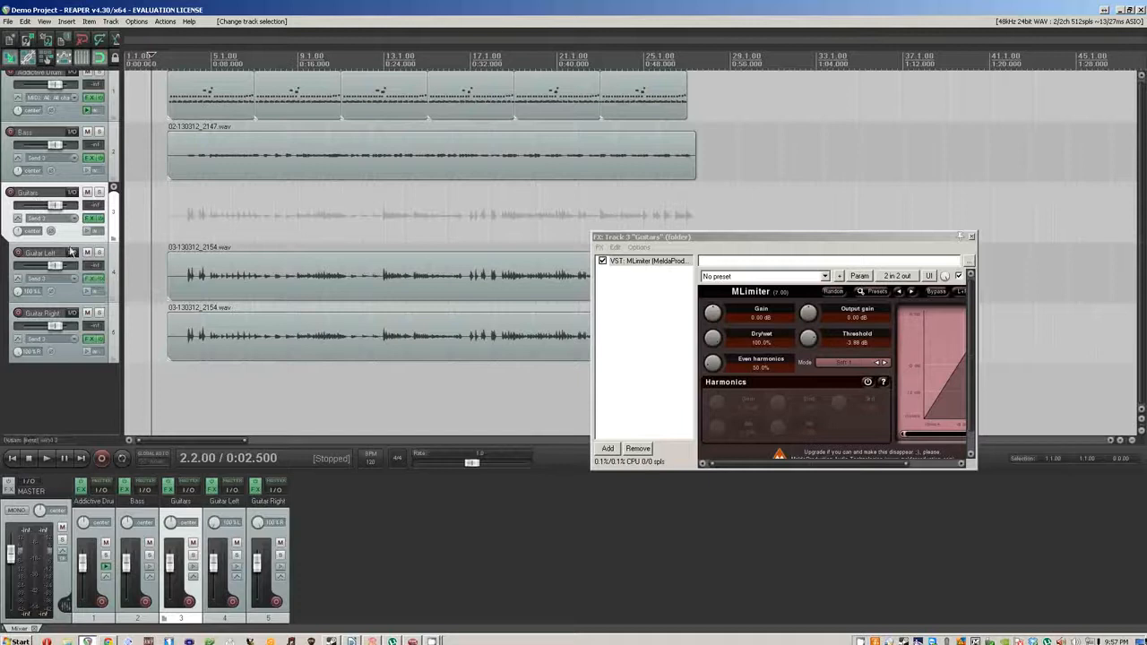
Select the Guitars folder track and enlarge its effects window to fit the whole MLimiter interface.
{"action": "left_click", "coordinate": [66, 293]}
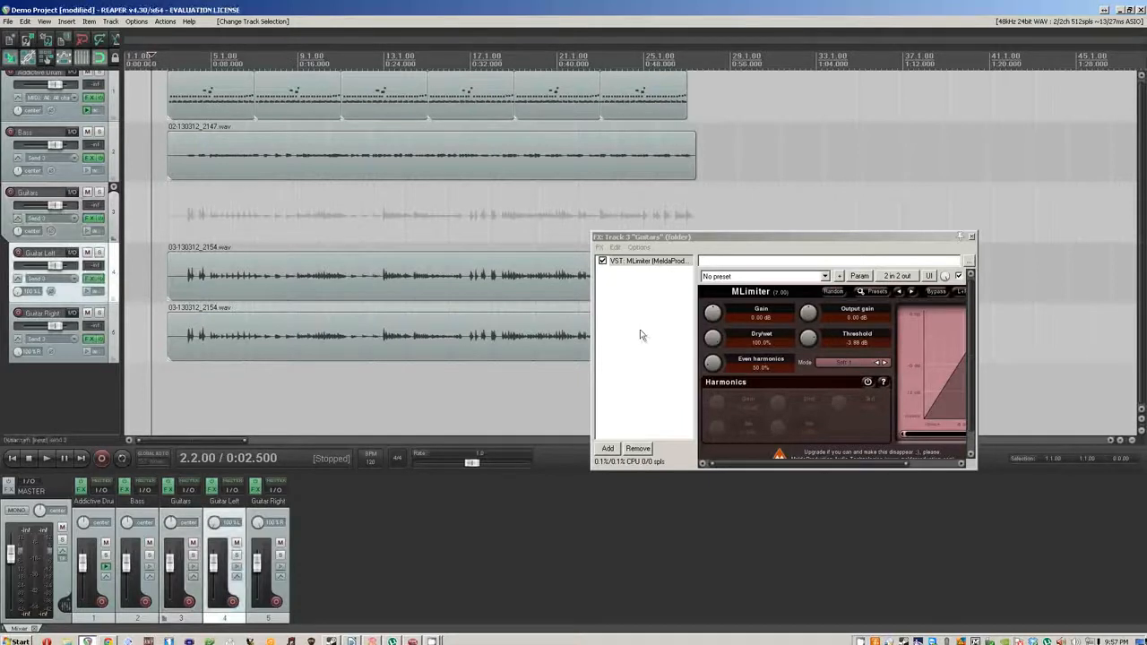
{"action": "left_click", "coordinate": [90, 409]}
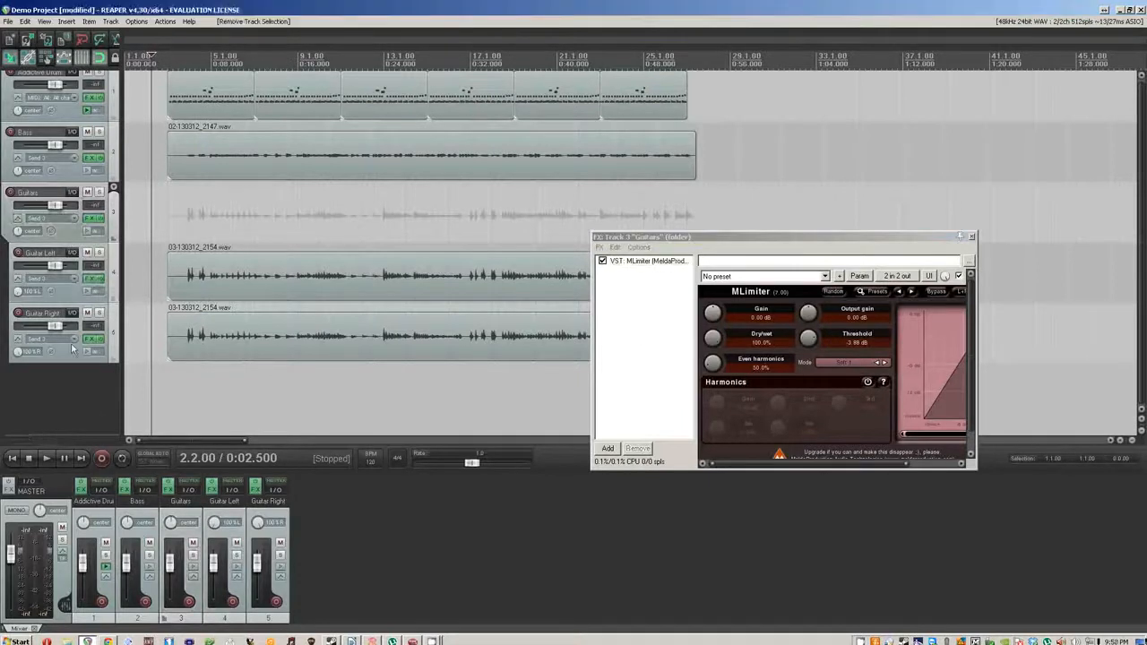
{"action": "left_click", "coordinate": [66, 243]}
{"action": "left_click", "coordinate": [646, 340]}
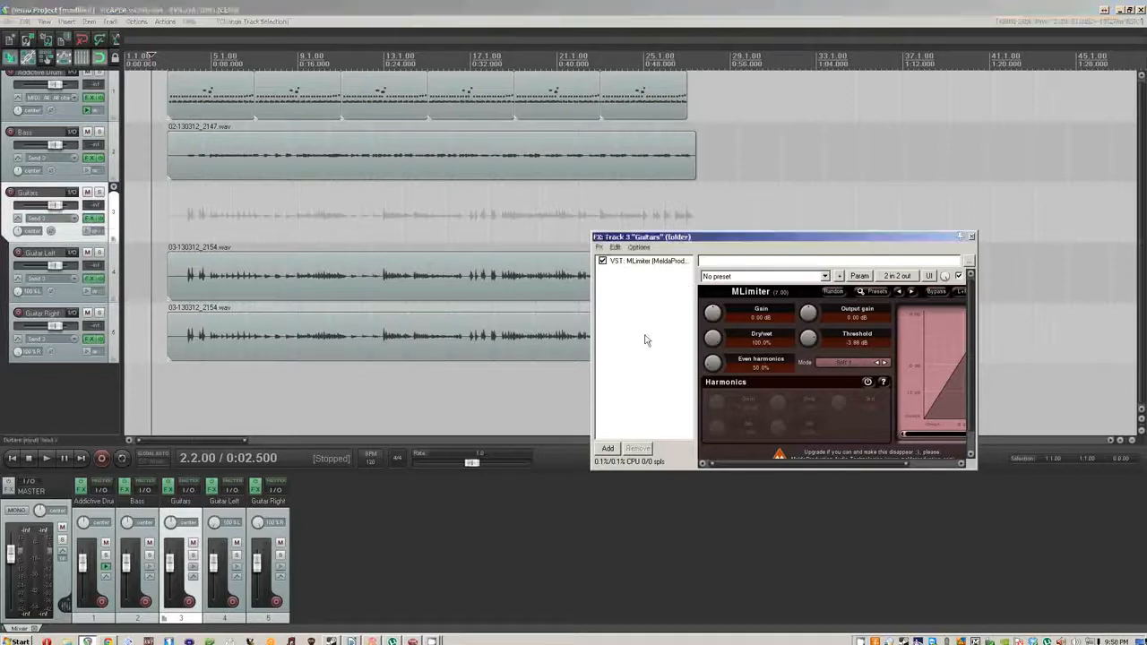
{"action": "left_click_drag", "start_coordinate": [933, 240], "coordinate": [955, 247]}
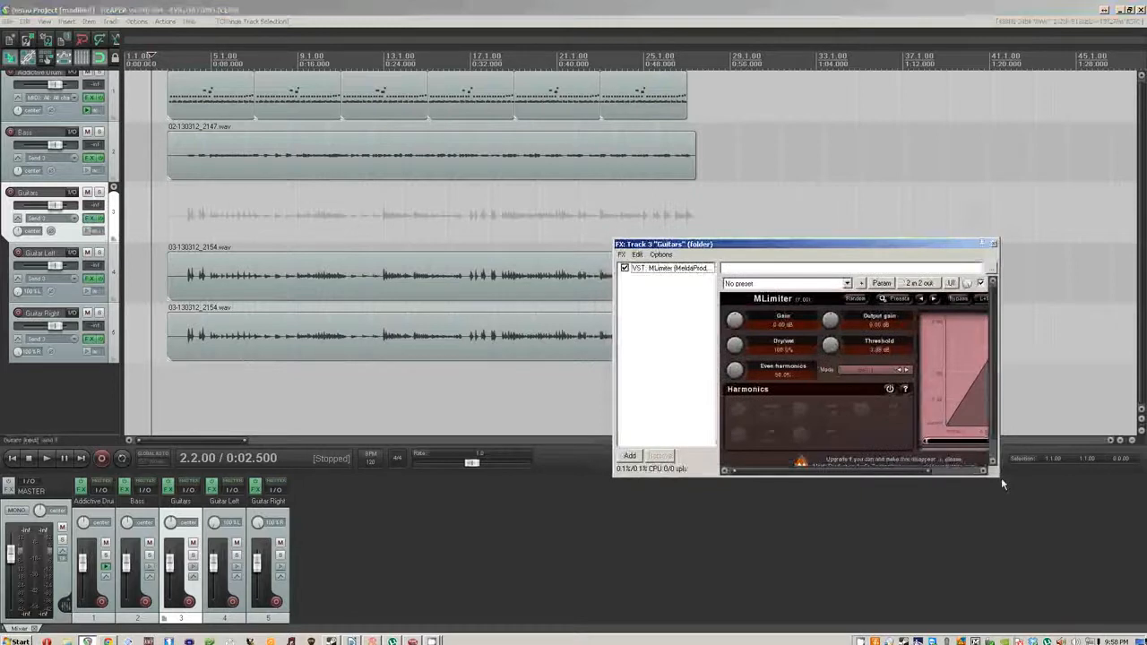
{"action": "left_click_drag", "start_coordinate": [1001, 478], "coordinate": [1105, 531]}
{"action": "left_click_drag", "start_coordinate": [1058, 494], "coordinate": [1059, 496]}
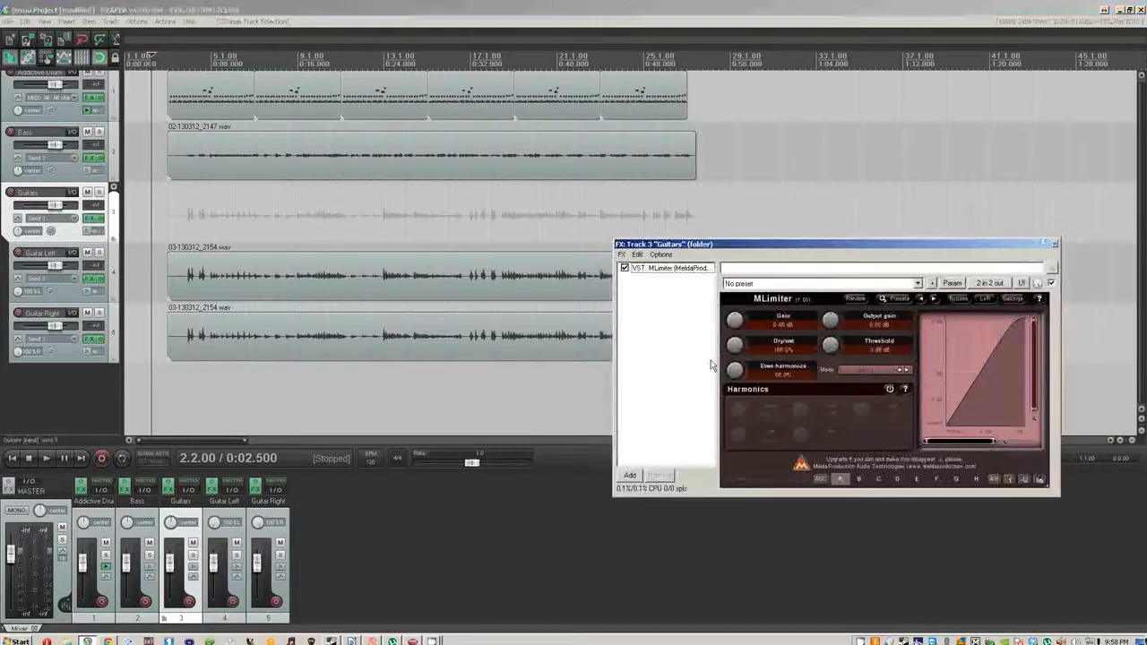
Browse the MLimiter preset list for the Guitars folder track.
{"action": "left_click", "coordinate": [896, 298]}
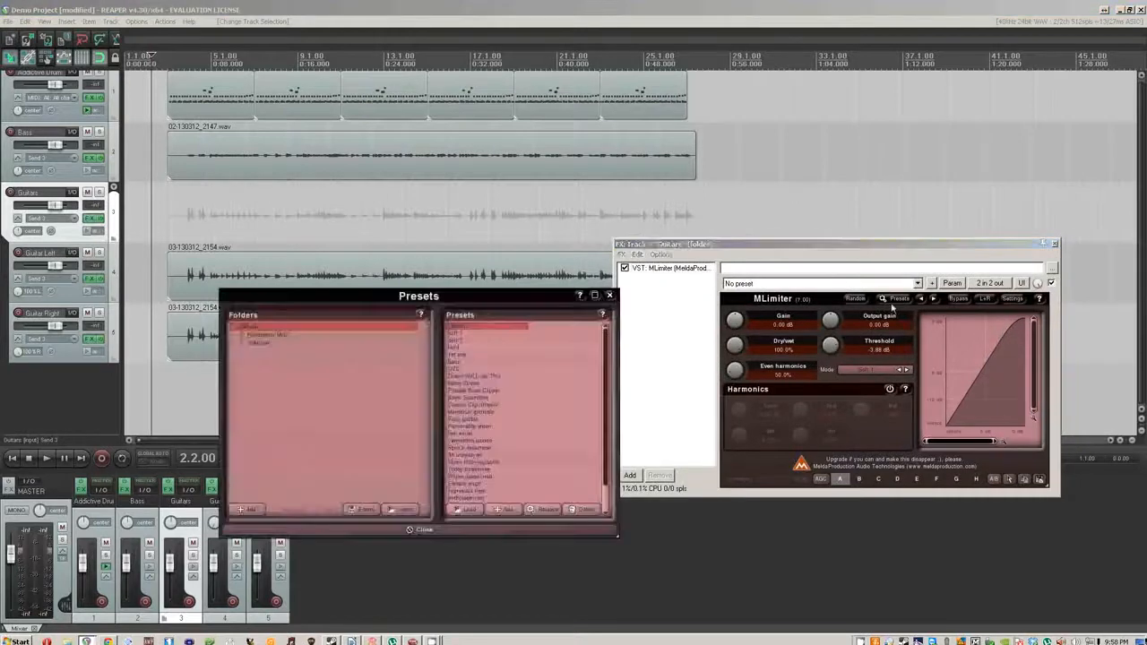
{"action": "left_click_drag", "start_coordinate": [491, 304], "coordinate": [510, 308]}
{"action": "left_click", "coordinate": [494, 381]}
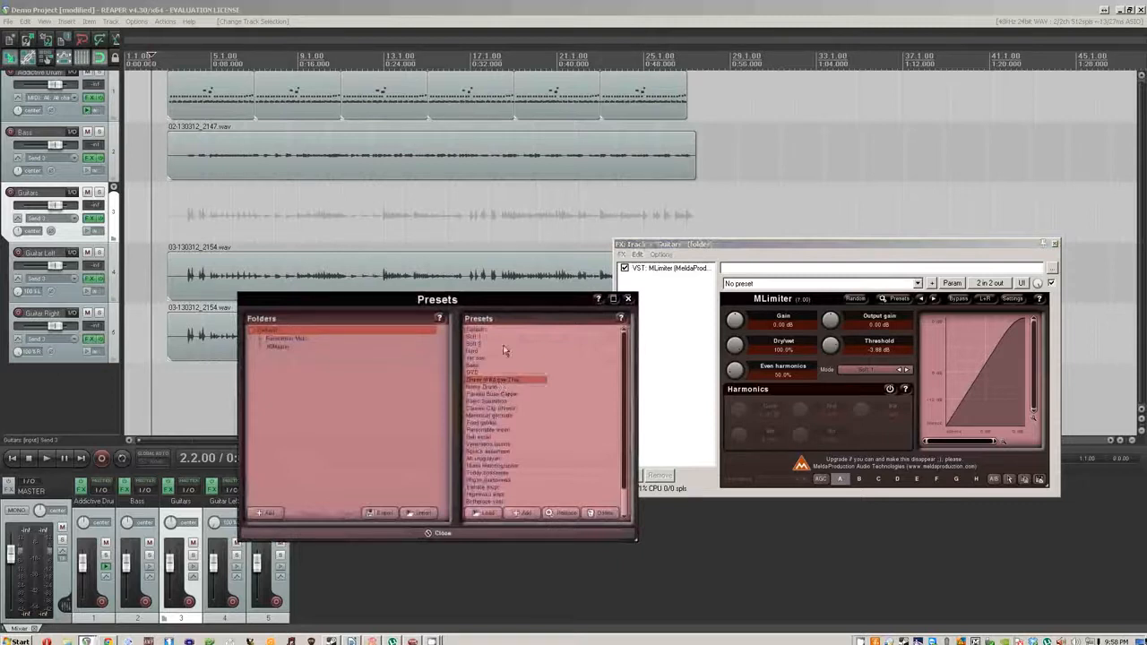
{"action": "left_click_drag", "start_coordinate": [515, 308], "coordinate": [554, 321]}
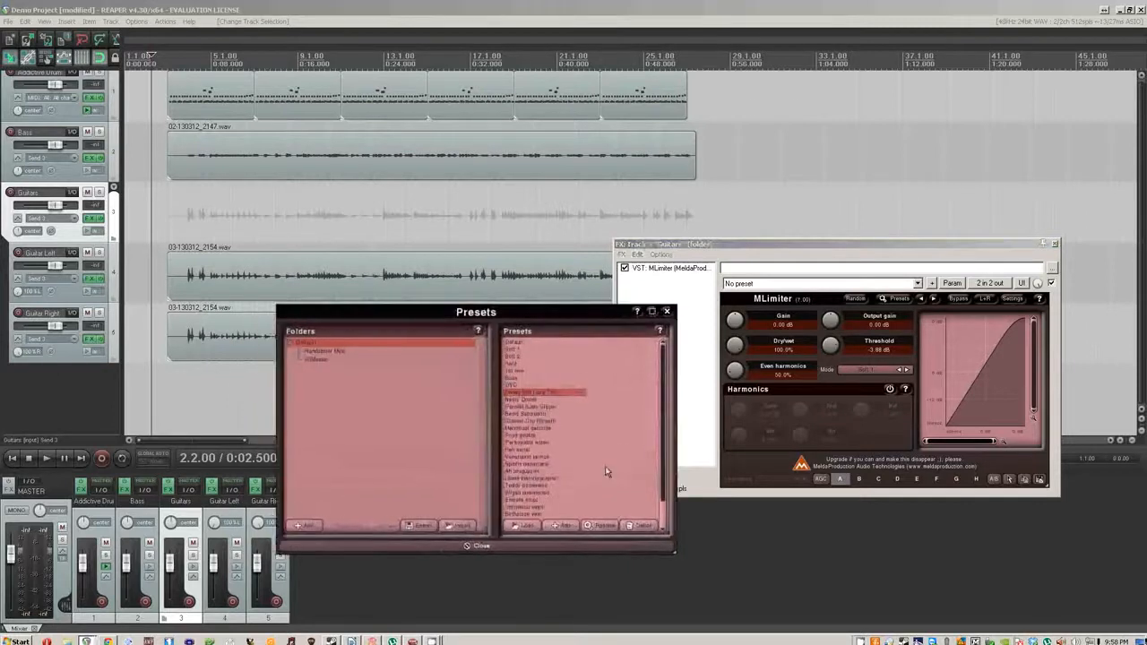
{"action": "scroll", "coordinate": [600, 477], "scroll_direction": "down", "scroll_amount": 1}
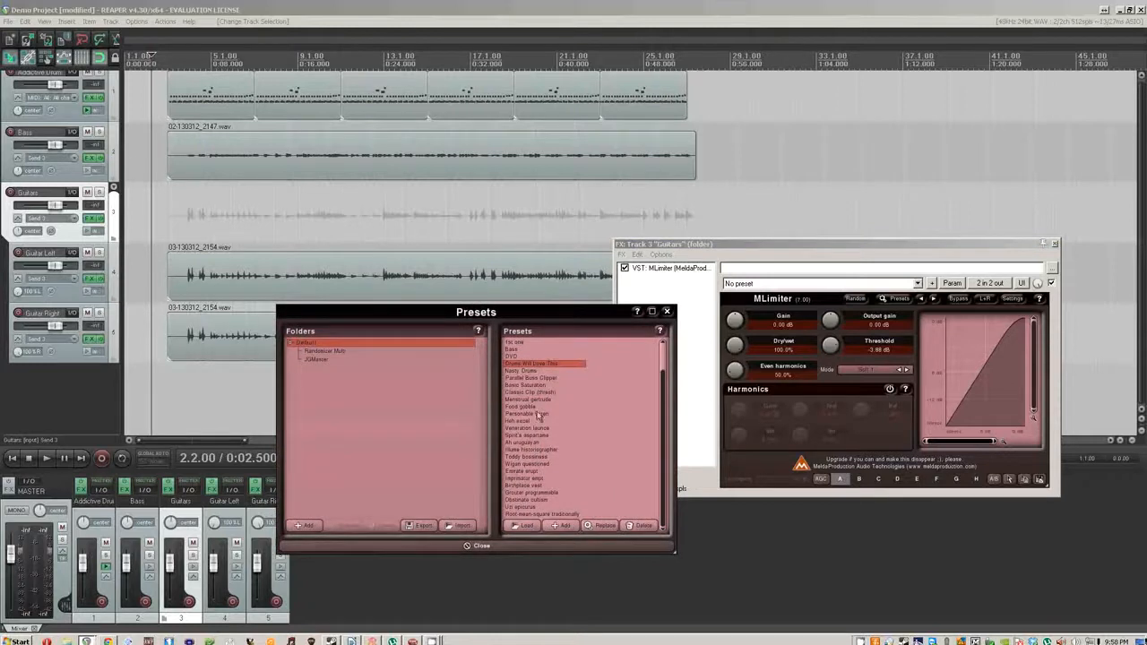
{"action": "scroll", "coordinate": [550, 361], "scroll_direction": "up", "scroll_amount": 1}
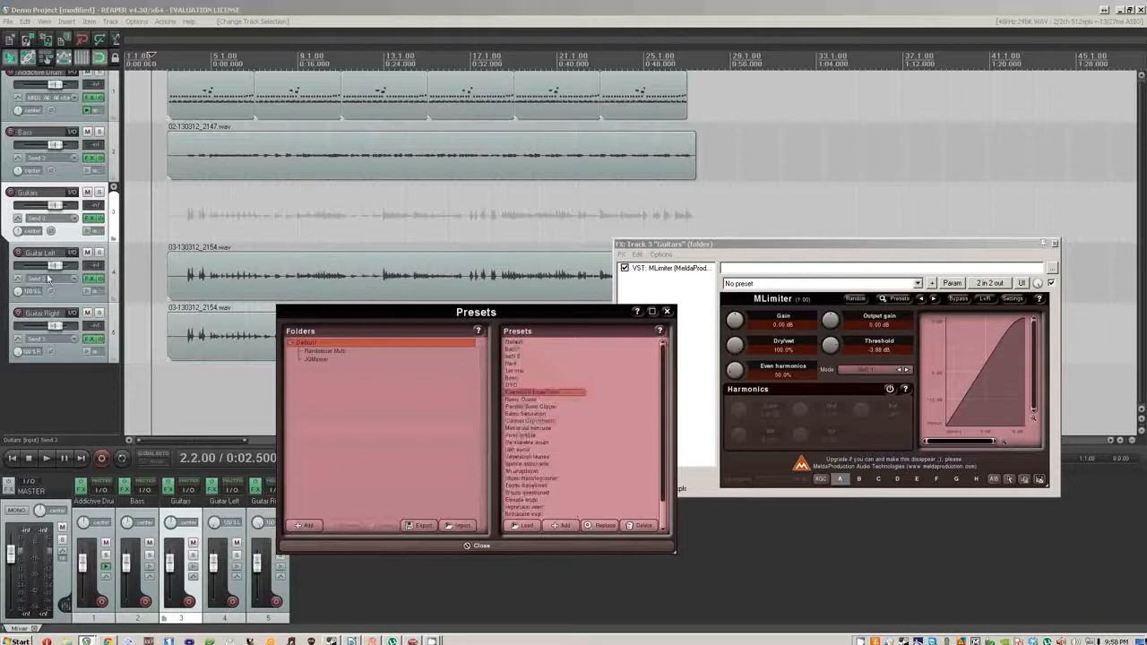
Add a new track below Guitar Right and toggle its folder state to make it a folder track.
{"action": "left_click", "coordinate": [42, 380]}
{"action": "double_click", "coordinate": [43, 387]}
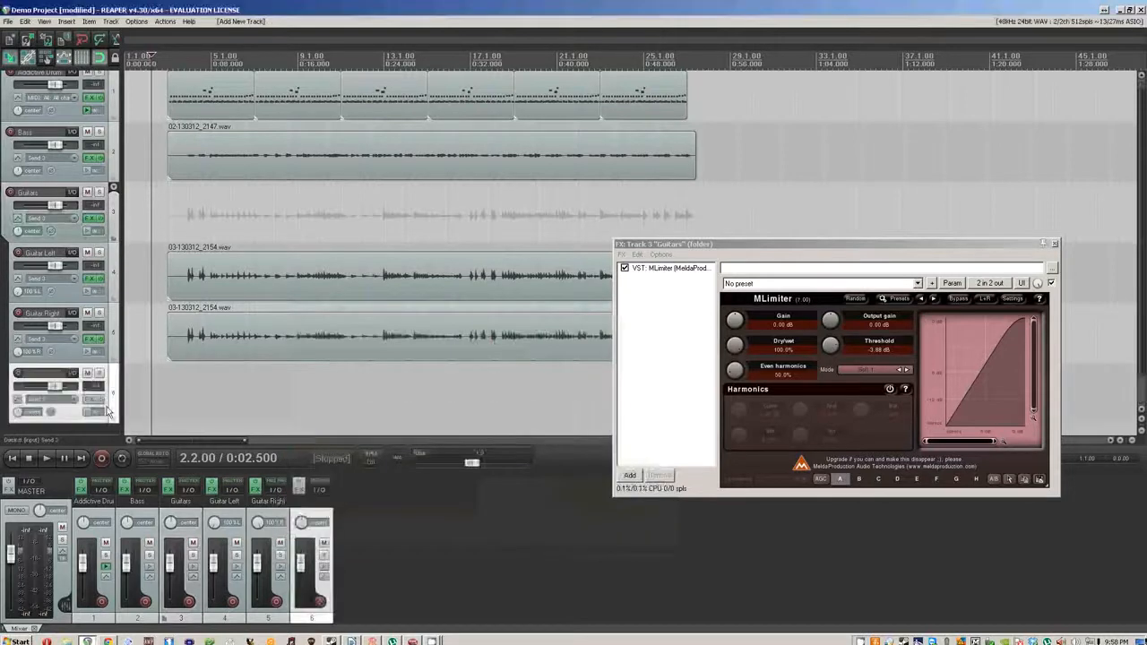
{"action": "left_click", "coordinate": [114, 421]}
{"action": "left_click", "coordinate": [114, 421]}
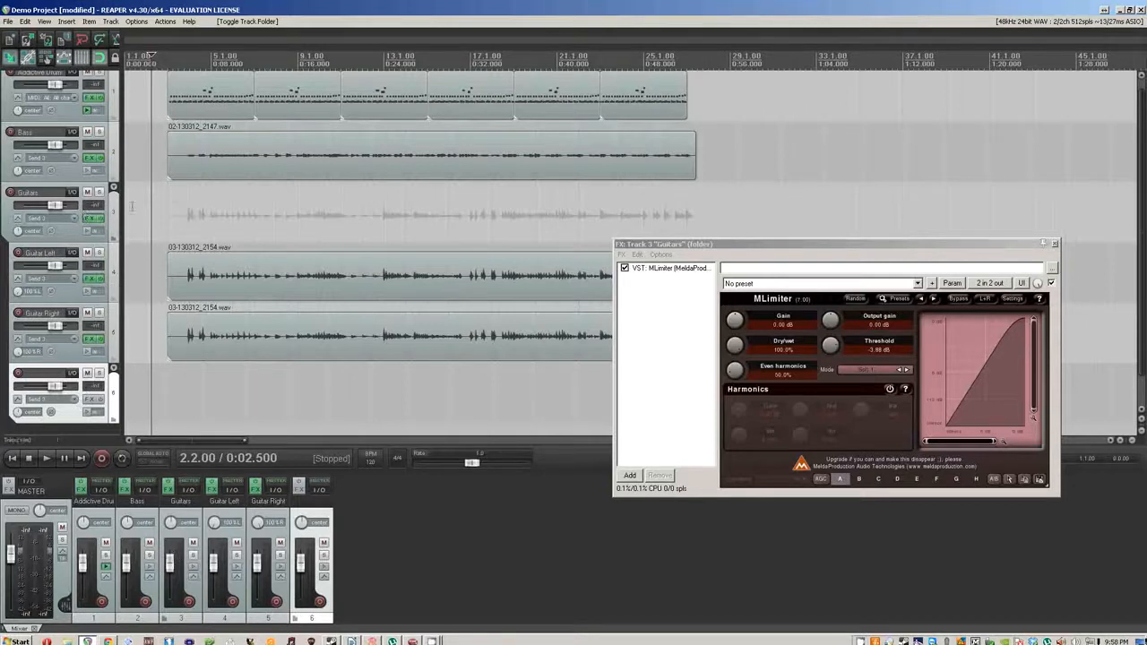
{"action": "mouse_move", "coordinate": [432, 642]}
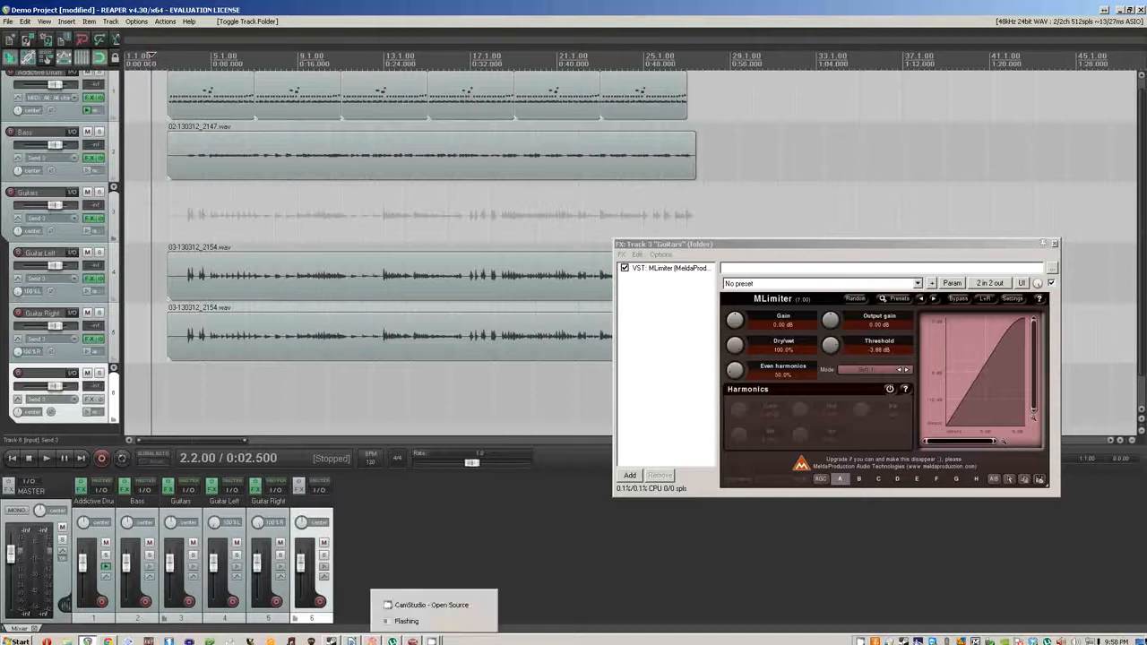
{"action": "left_click", "coordinate": [418, 604]}
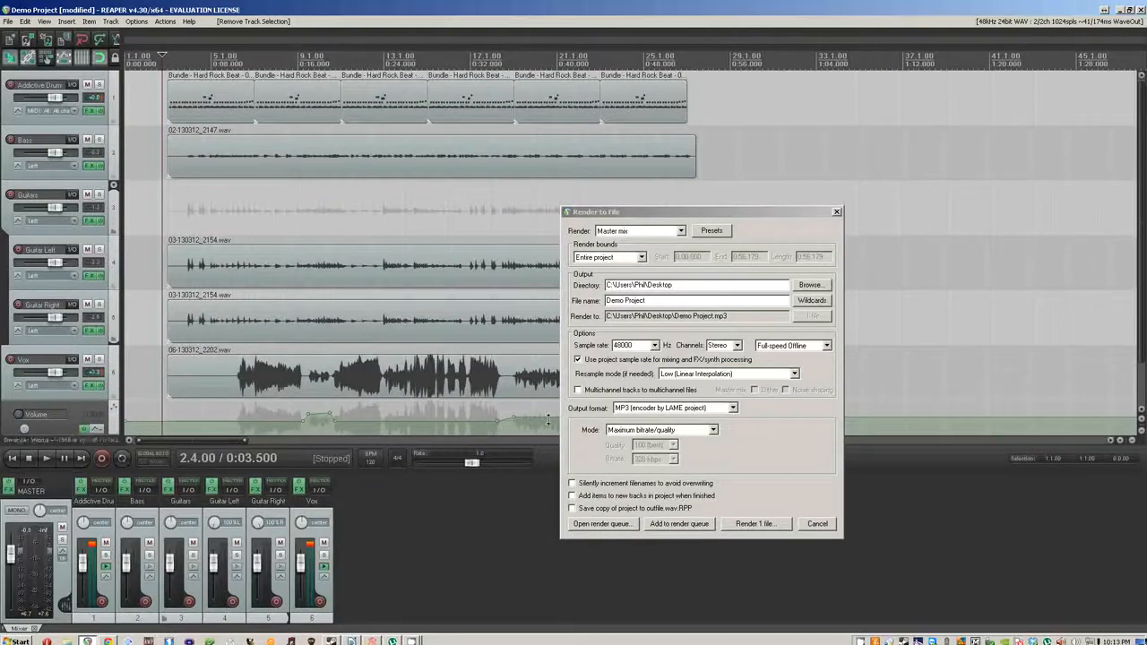
Save the project and bring the Render to File dialog into focus.
{"action": "left_click", "coordinate": [14, 24]}
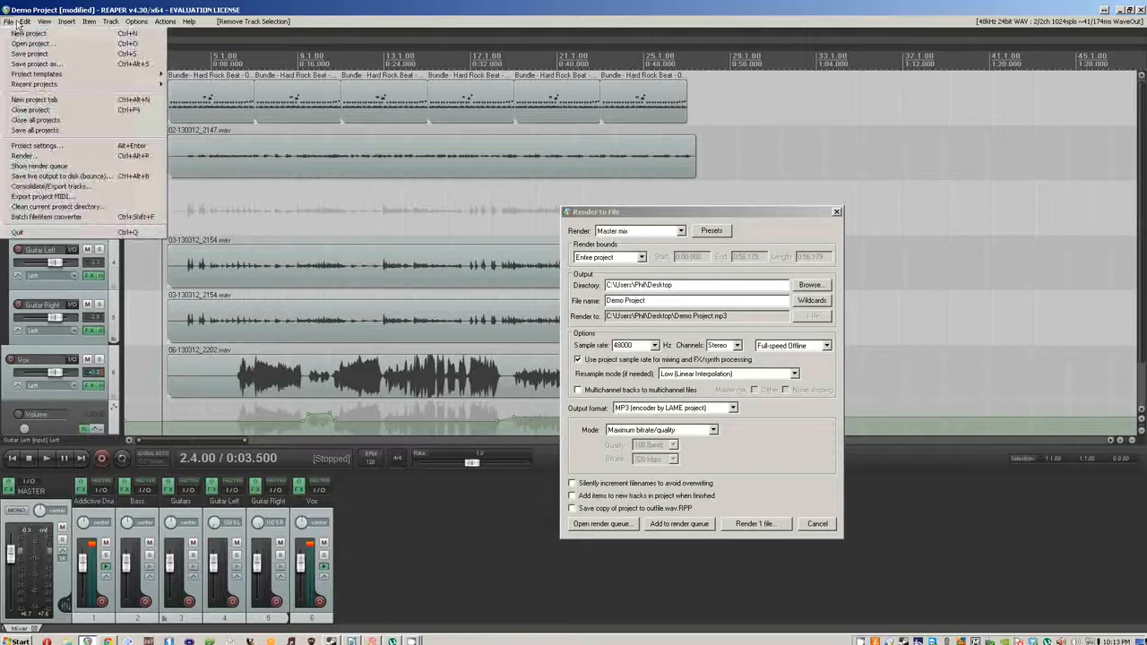
{"action": "mouse_move", "coordinate": [24, 21]}
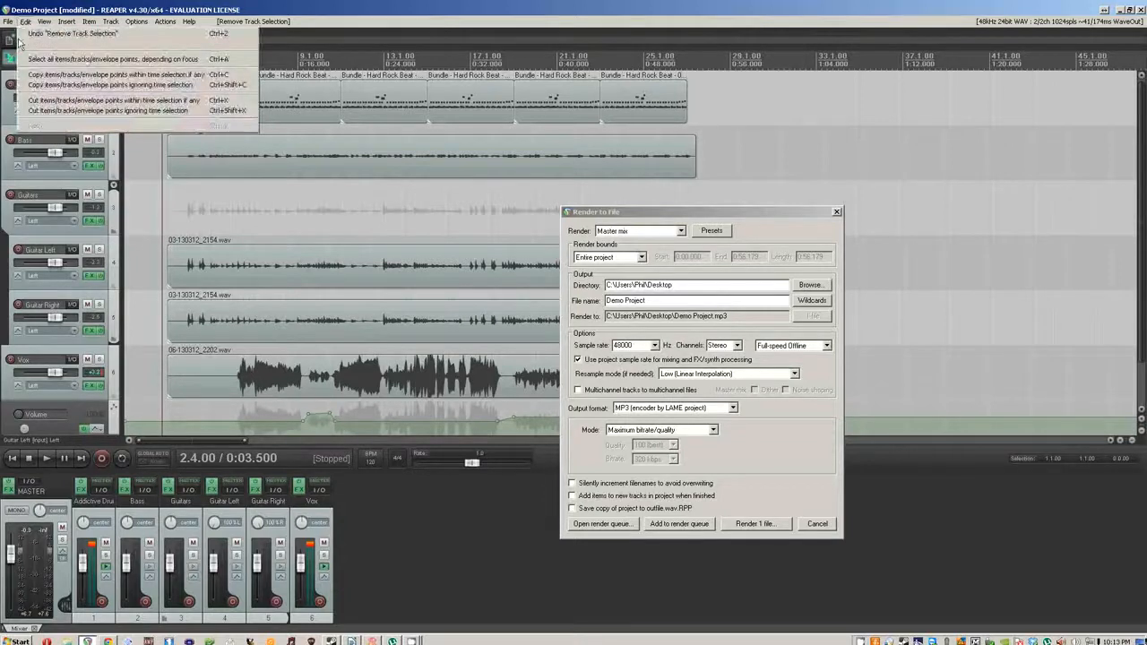
{"action": "left_click", "coordinate": [15, 20]}
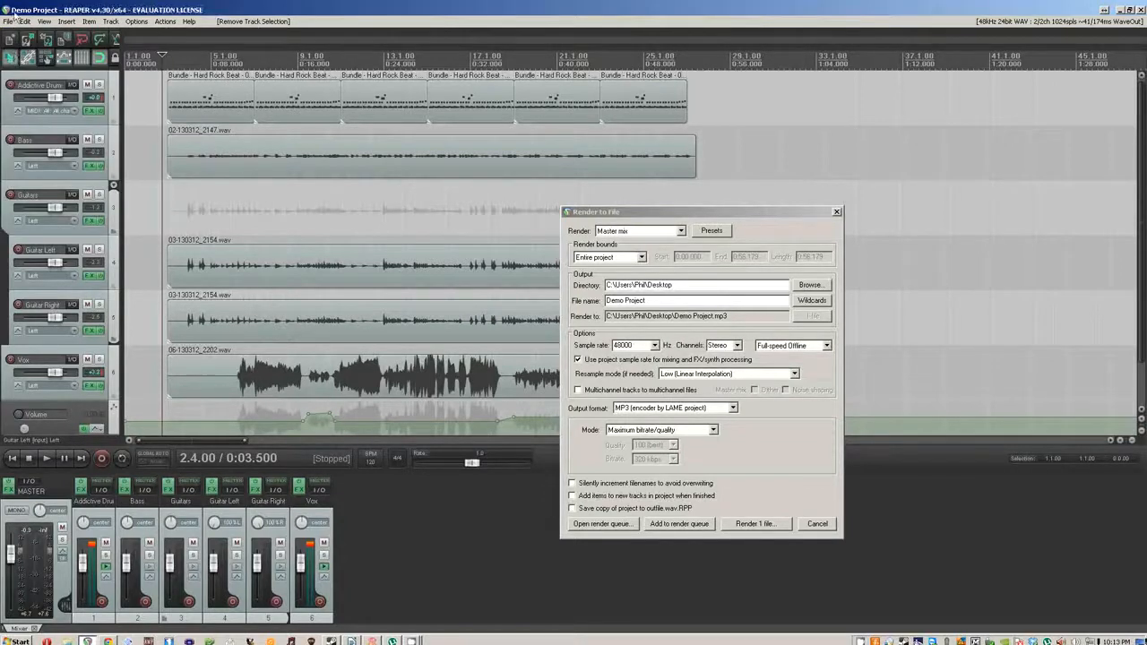
{"action": "left_click", "coordinate": [15, 20]}
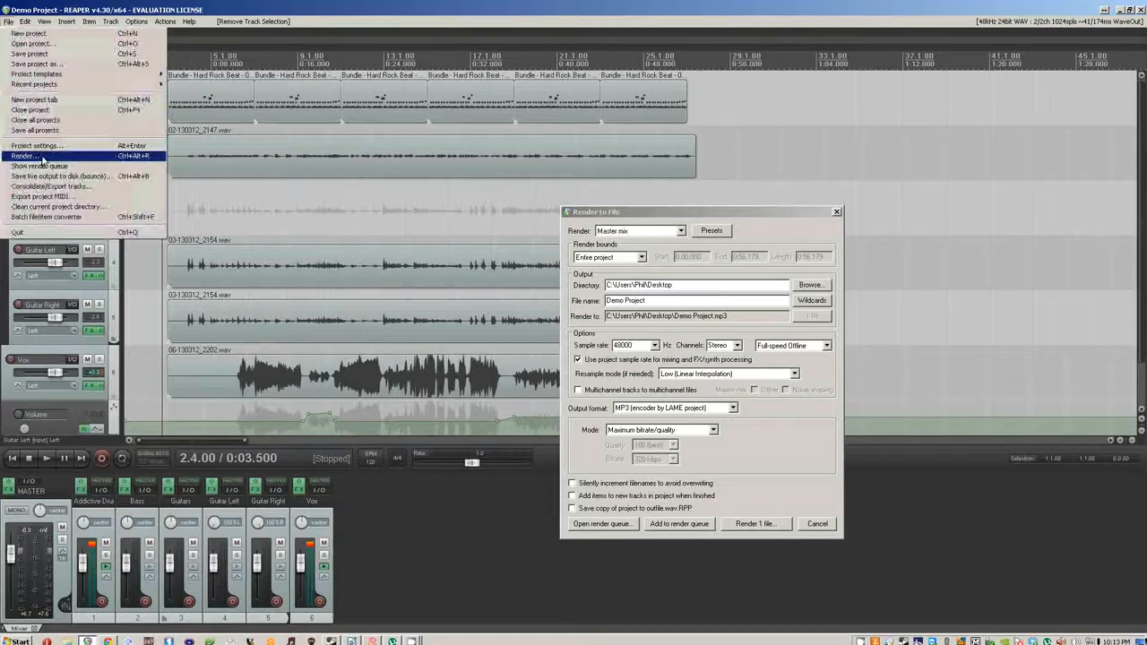
{"action": "left_click", "coordinate": [800, 437]}
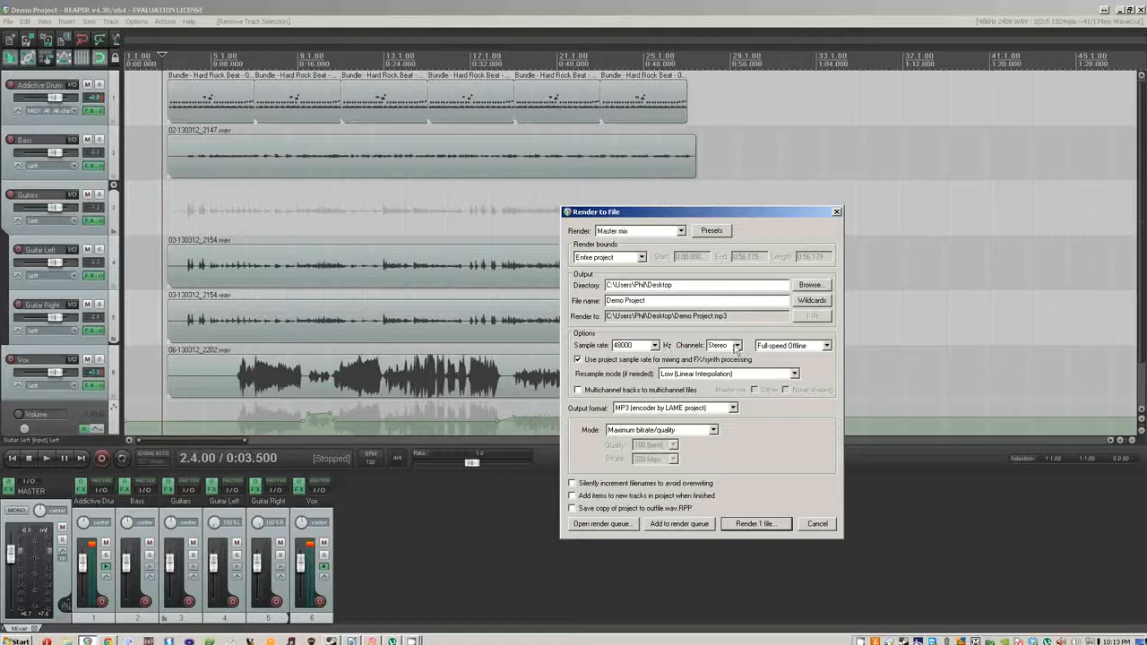
Choose Full-speed Offline rendering with the Low (Linear Interpolation) resample mode.
{"action": "left_click", "coordinate": [786, 346]}
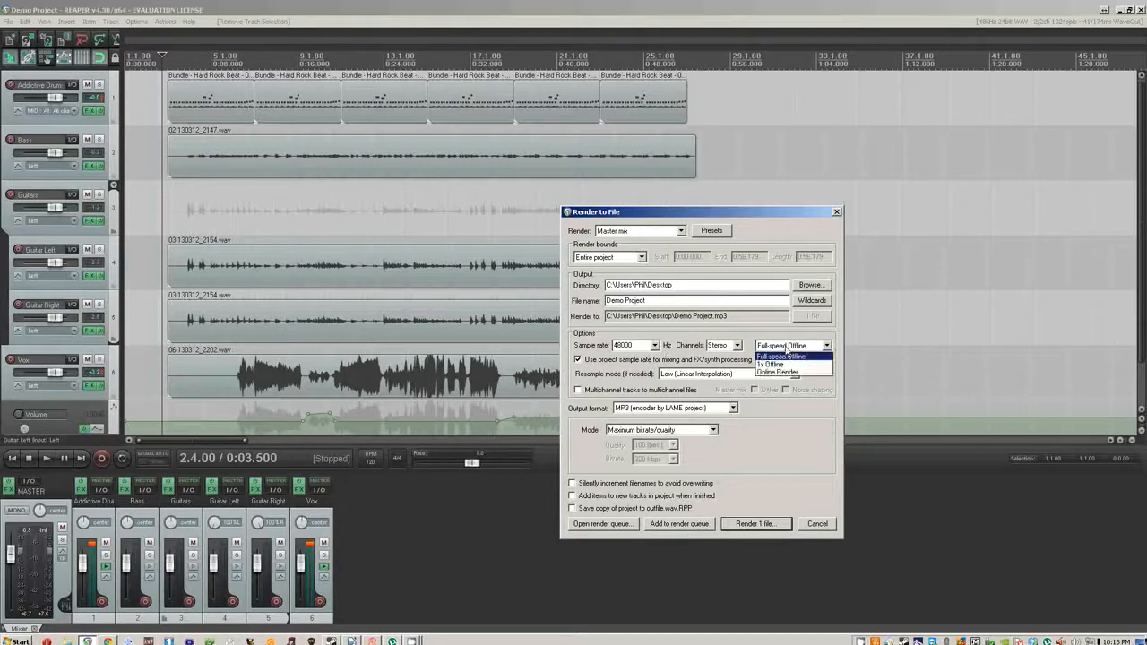
{"action": "left_click", "coordinate": [787, 351]}
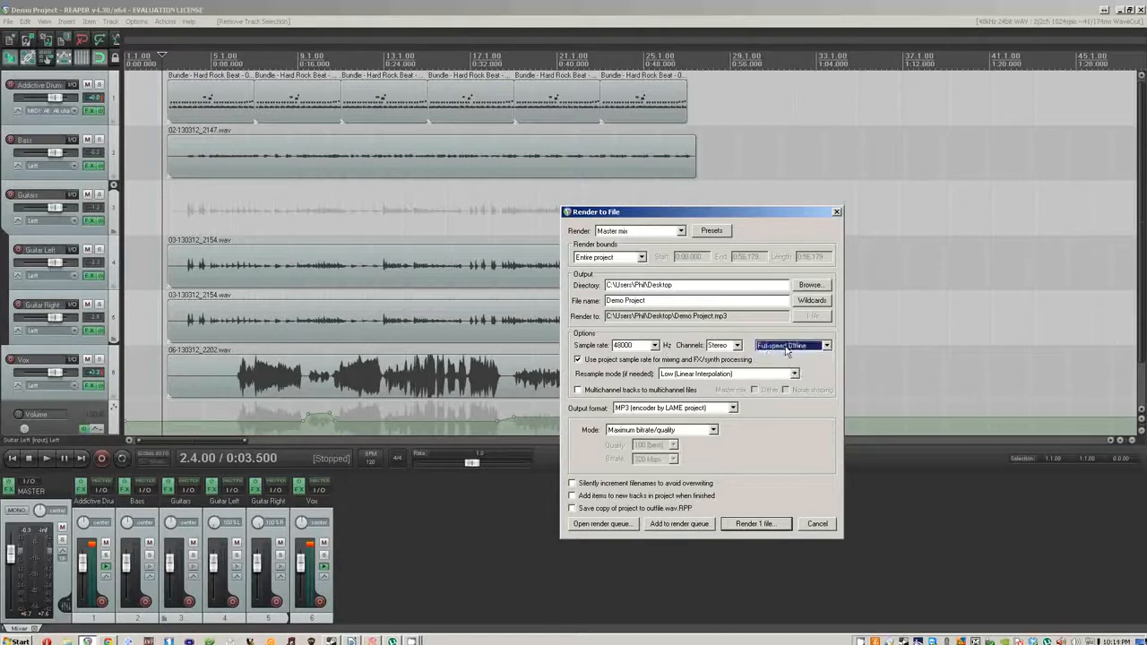
{"action": "left_click", "coordinate": [695, 376]}
{"action": "left_click", "coordinate": [695, 378]}
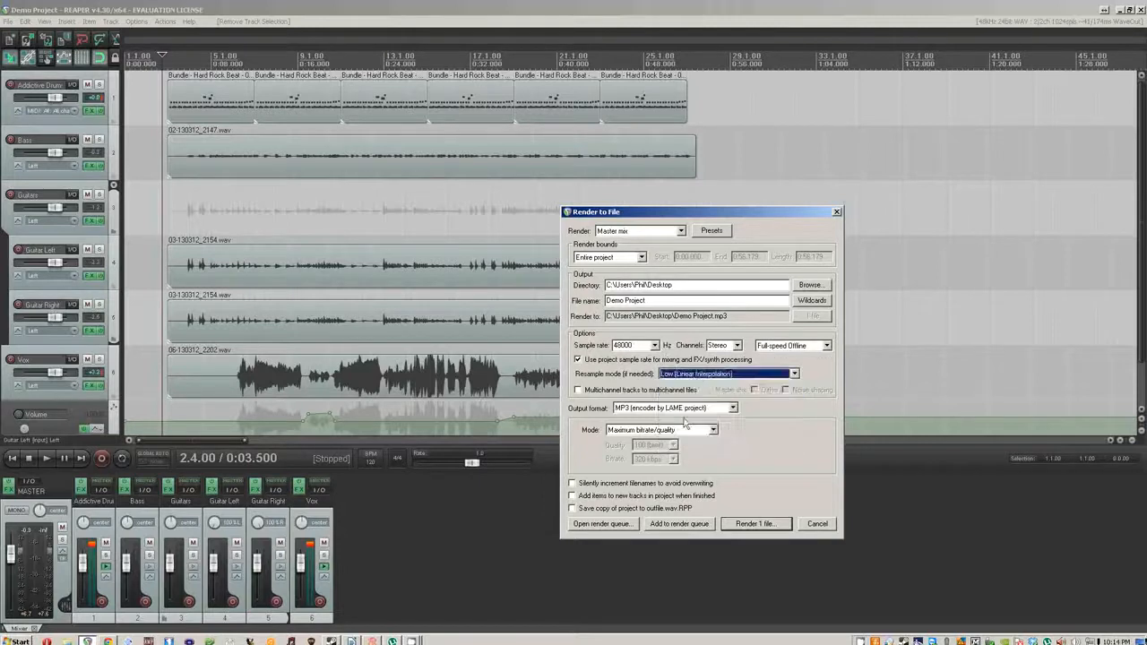
Choose MP3 (encoder by LAME project) as the render's output format with the Maximum bitrate/quality mode.
{"action": "left_click", "coordinate": [692, 411]}
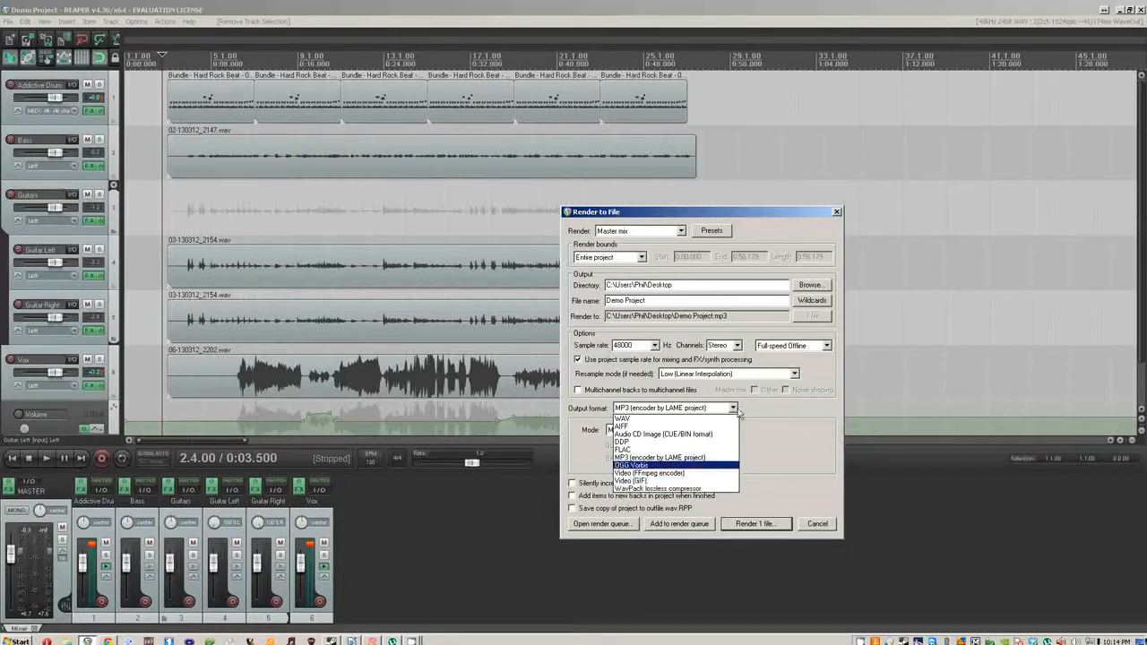
{"action": "left_click", "coordinate": [740, 413]}
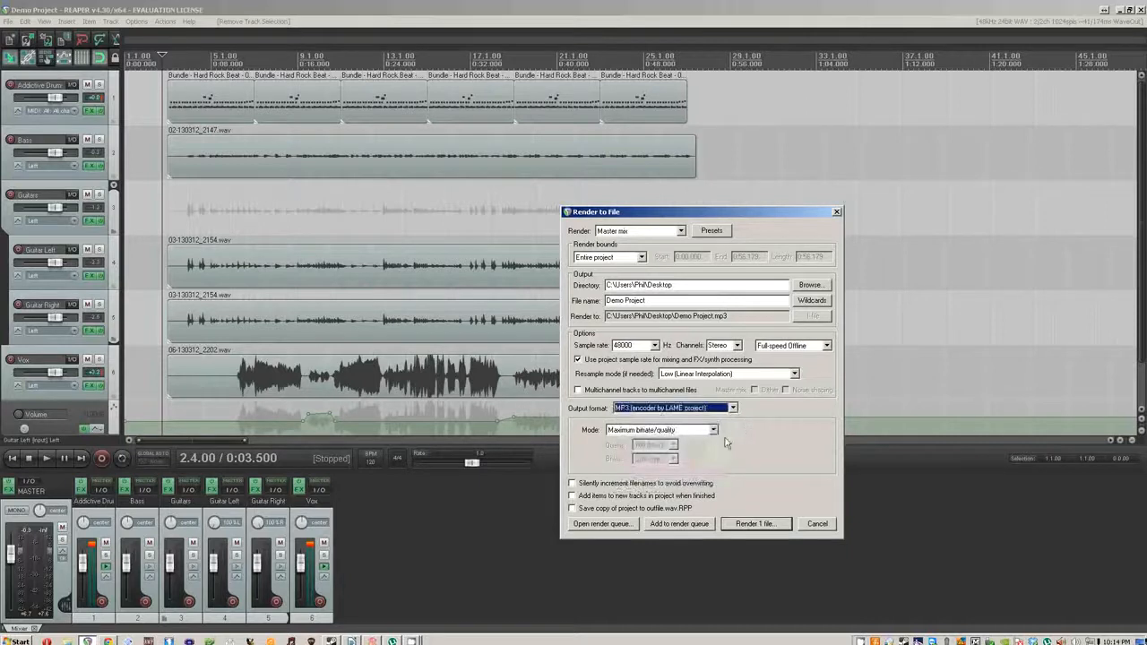
{"action": "left_click", "coordinate": [690, 430]}
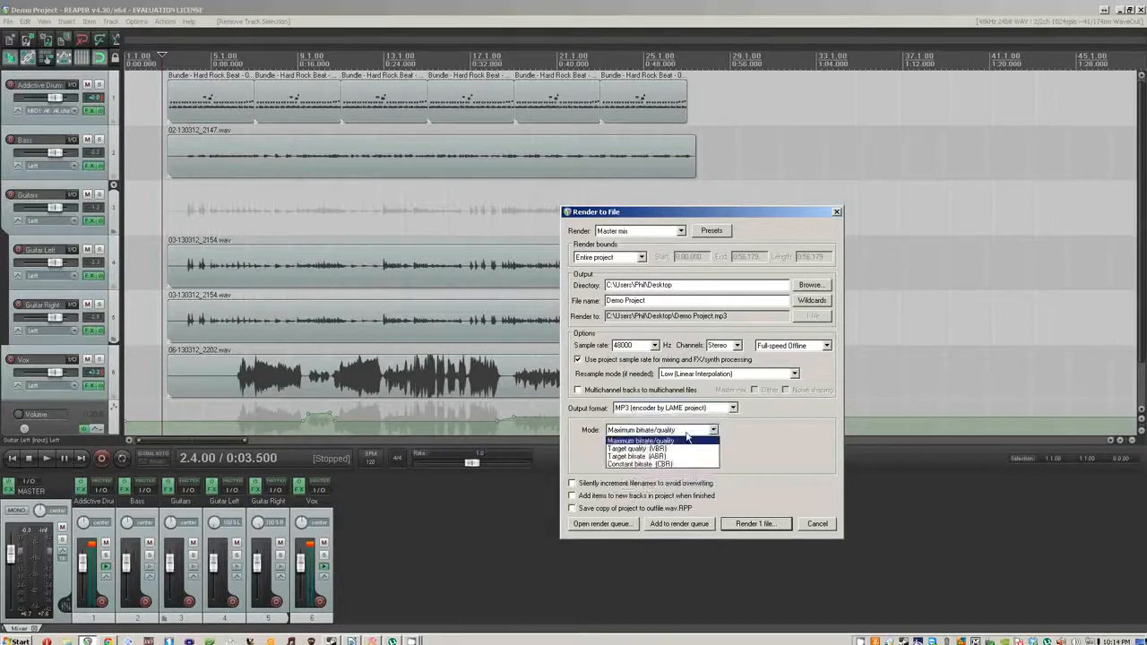
{"action": "left_click", "coordinate": [687, 437]}
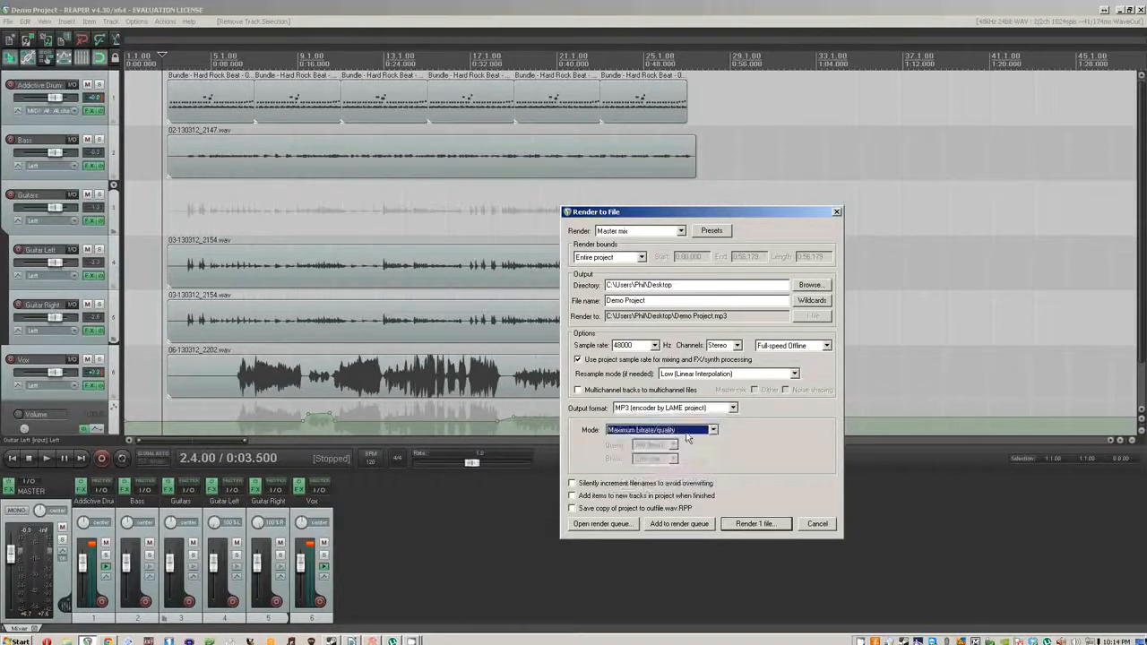
Render the master mix of the entire project to Demo Project.mp3 on the desktop.
{"action": "left_click", "coordinate": [730, 526]}
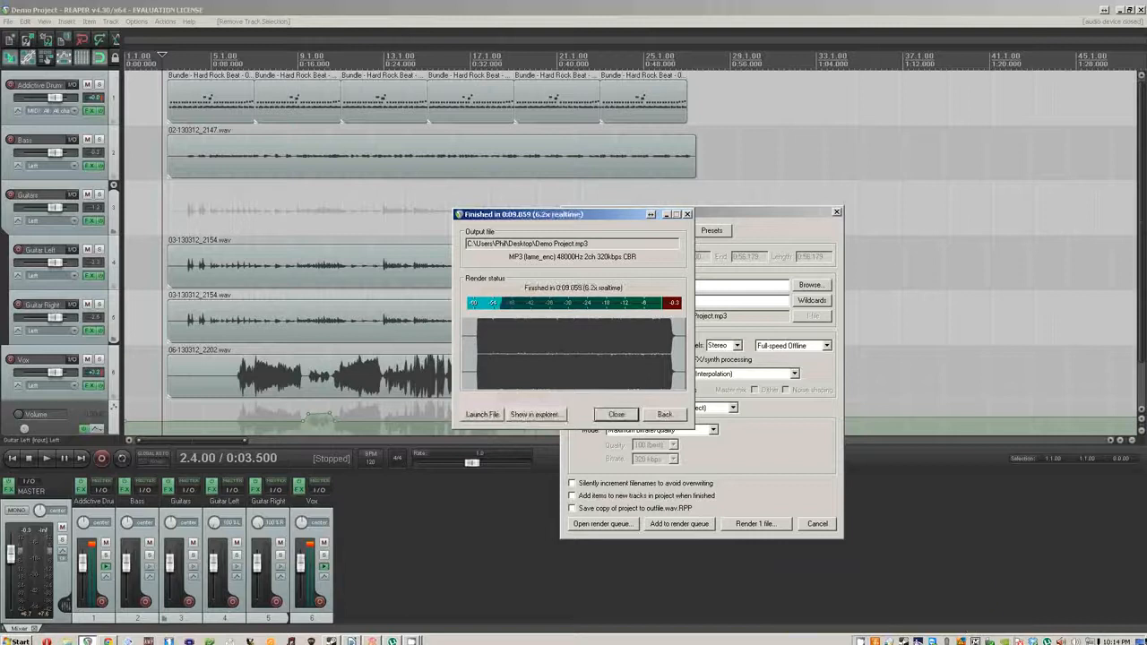
{"action": "left_click", "coordinate": [411, 641]}
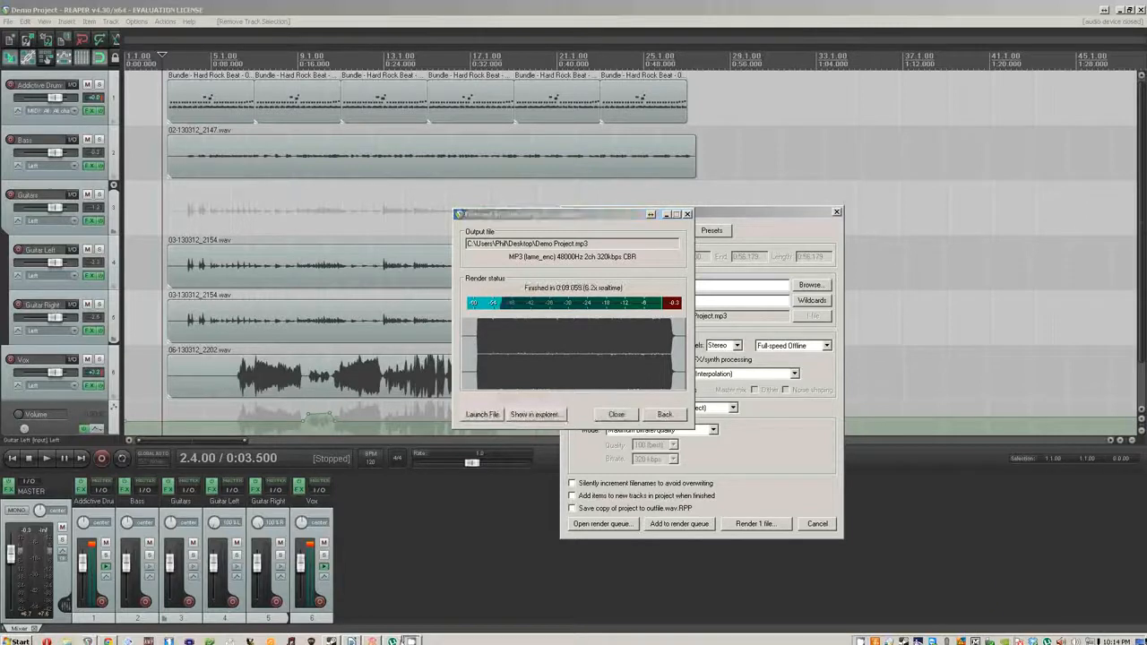
{"action": "left_click", "coordinate": [411, 641]}
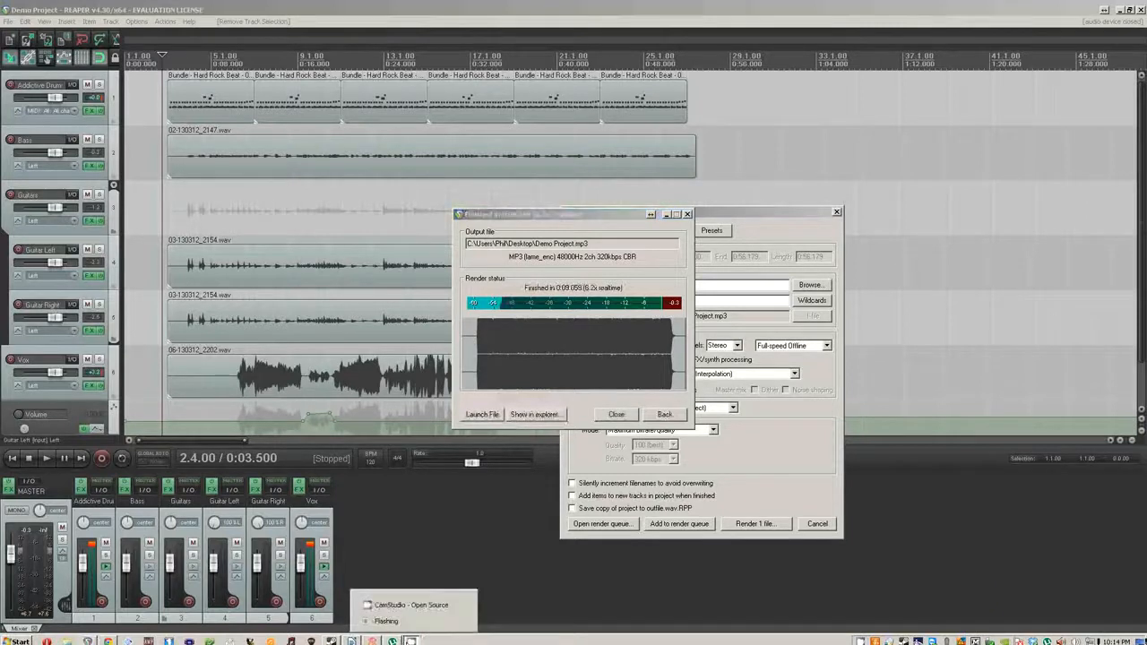
{"action": "left_click", "coordinate": [412, 605]}
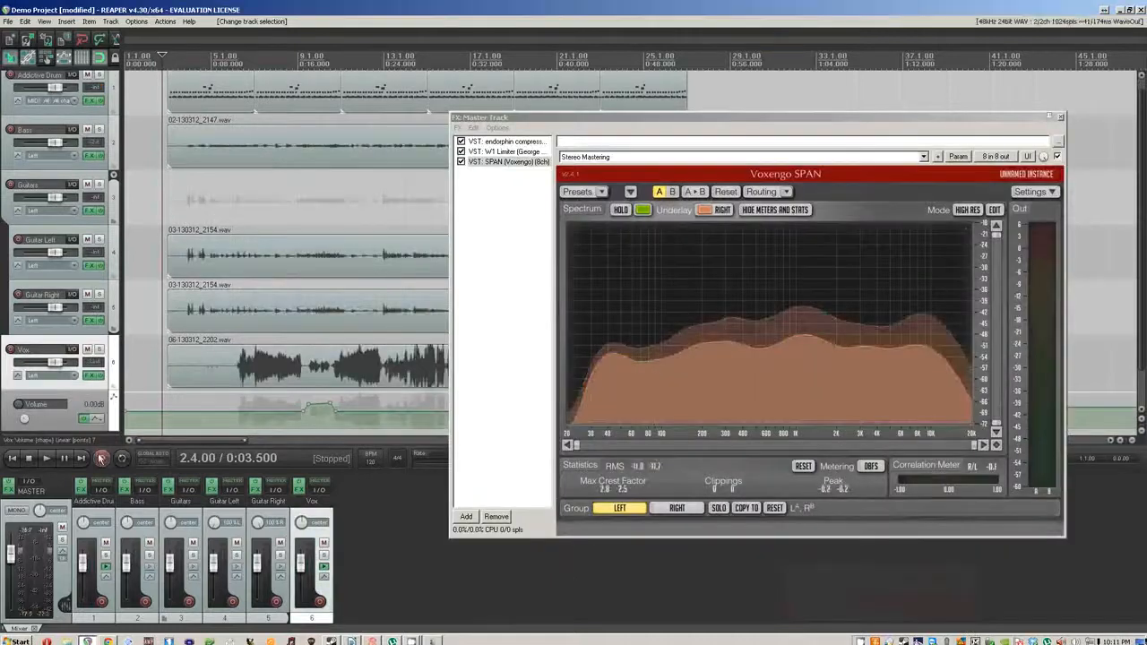
Play back the full mix from the edit cursor and close the master track's FX window.
{"action": "left_click", "coordinate": [103, 458]}
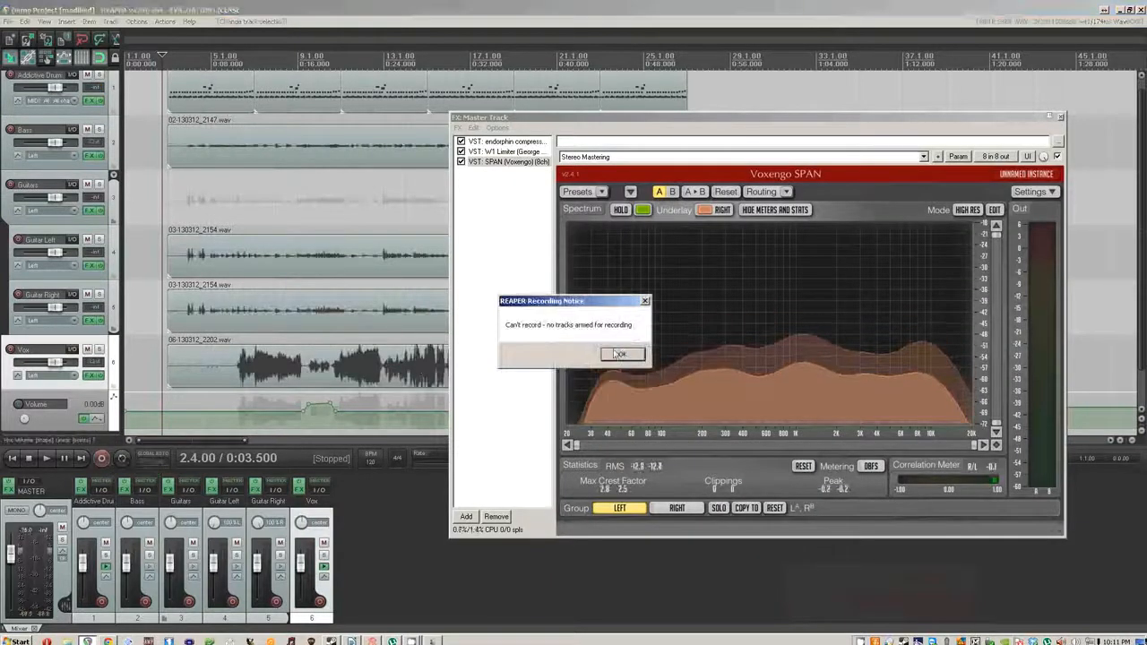
{"action": "key", "text": "Return"}
{"action": "left_click", "coordinate": [46, 458]}
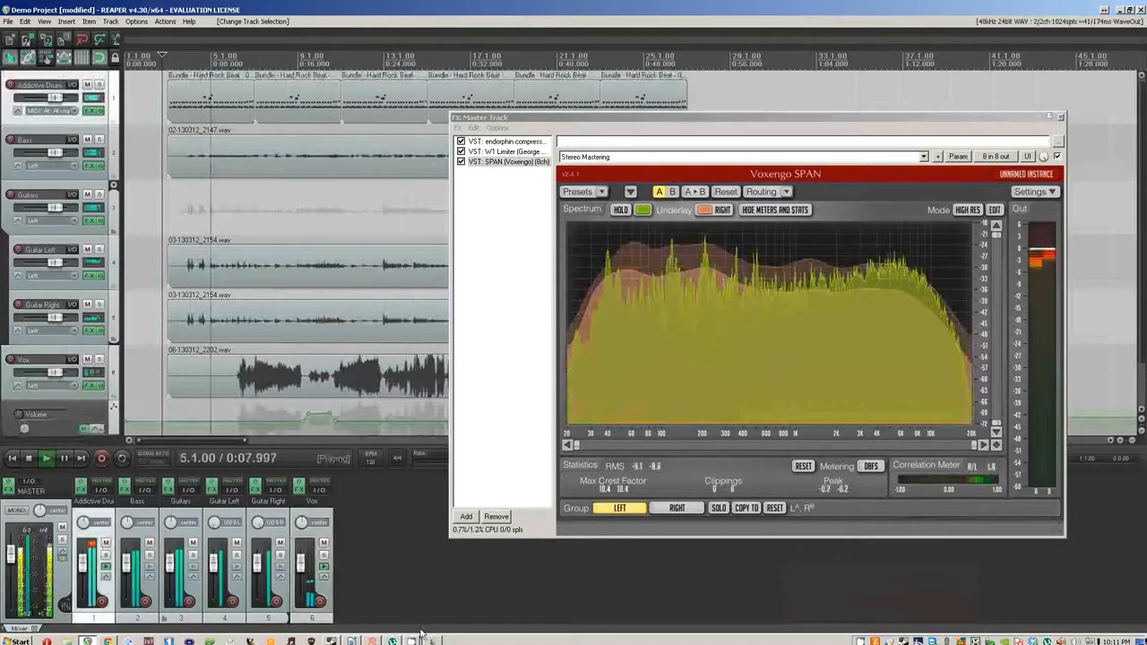
{"action": "left_click", "coordinate": [420, 543]}
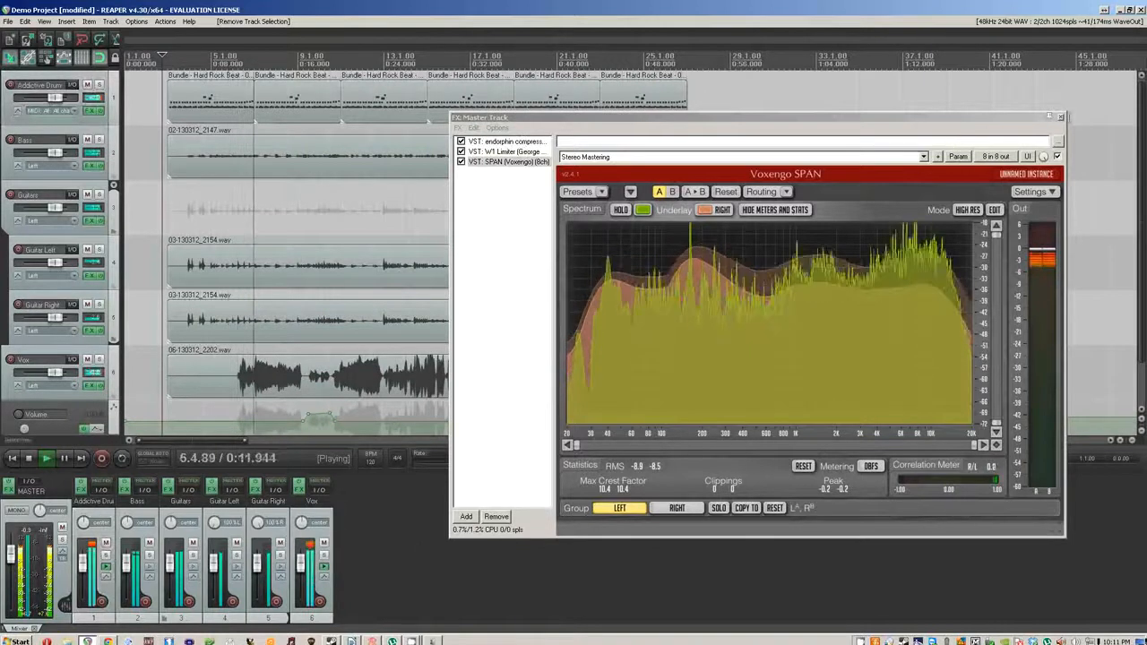
{"action": "key", "text": "Escape"}
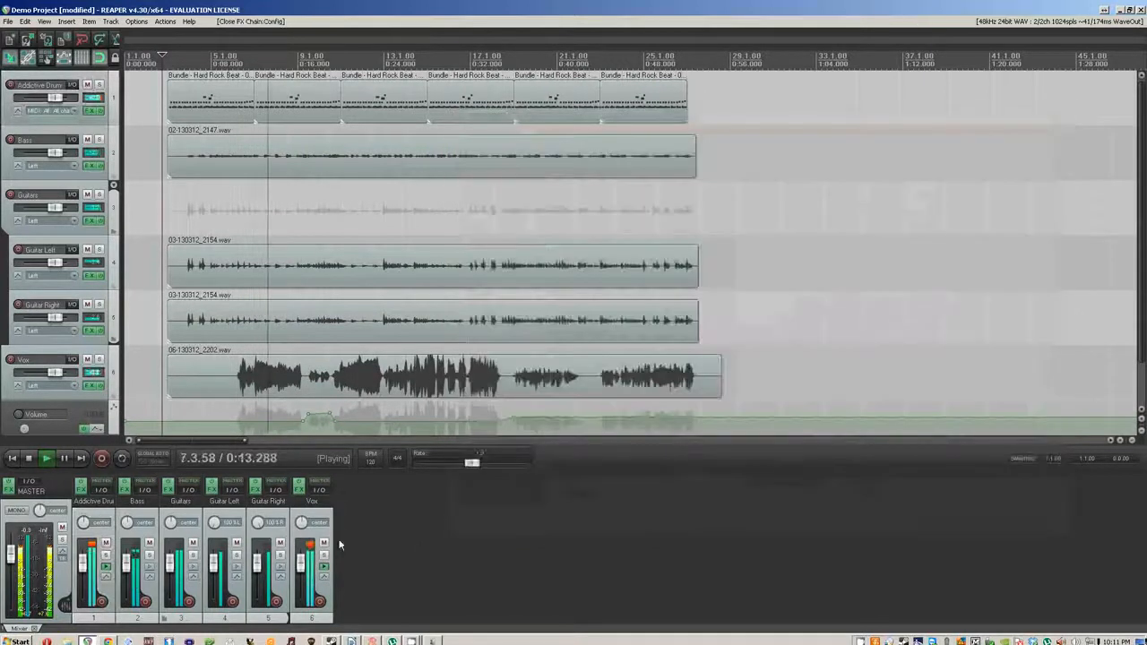
{"action": "key", "text": "ctrl+s"}
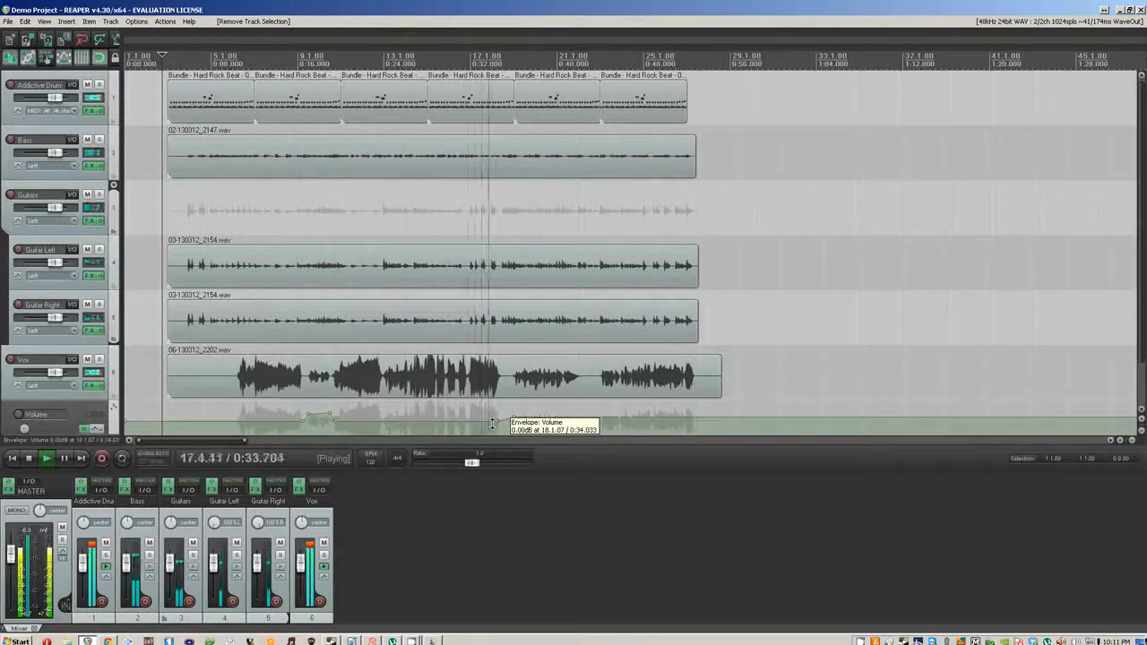
During playback, mute and unmute the Guitar Right track and mute Guitar Left to compare the two guitar parts.
{"action": "left_click", "coordinate": [90, 306]}
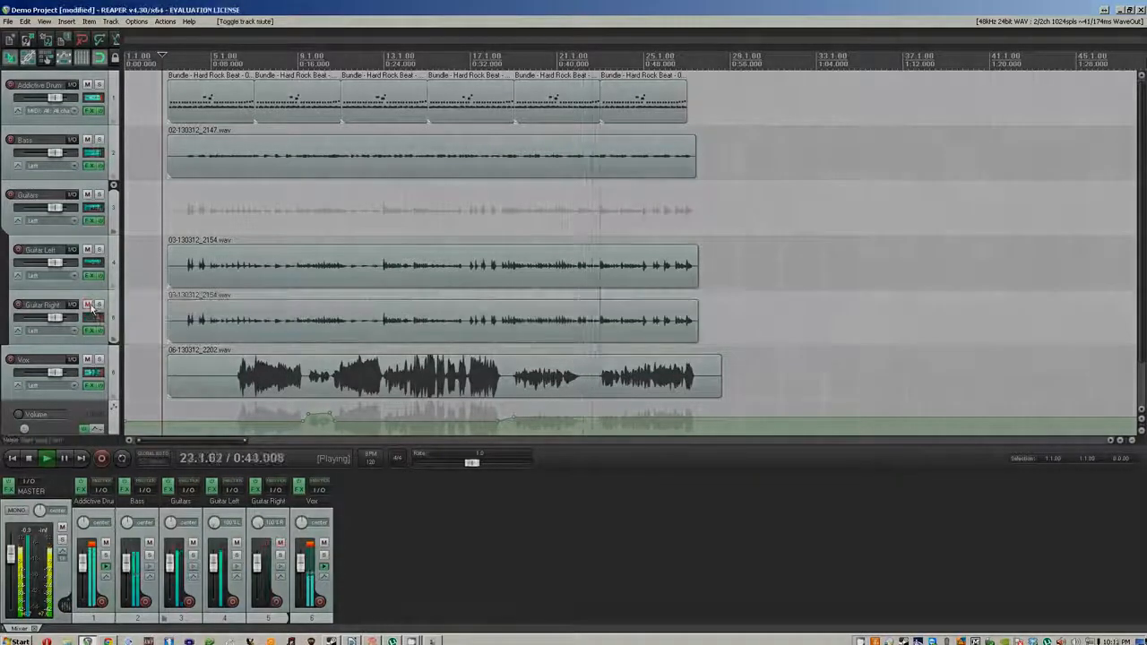
{"action": "left_click", "coordinate": [90, 307]}
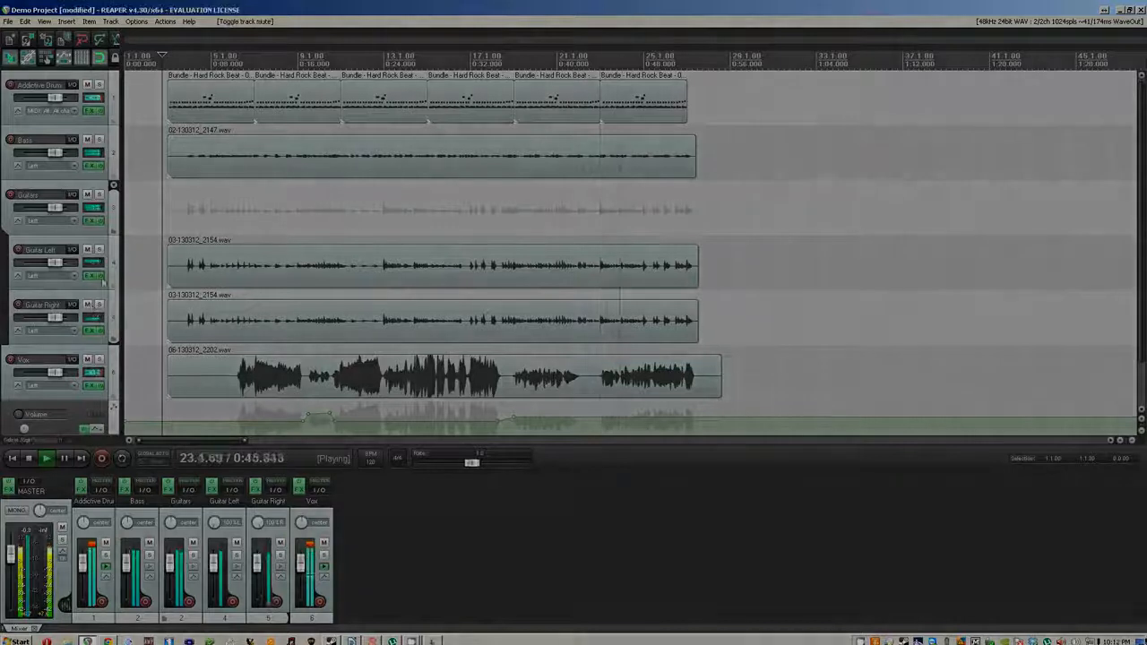
{"action": "left_click", "coordinate": [87, 251]}
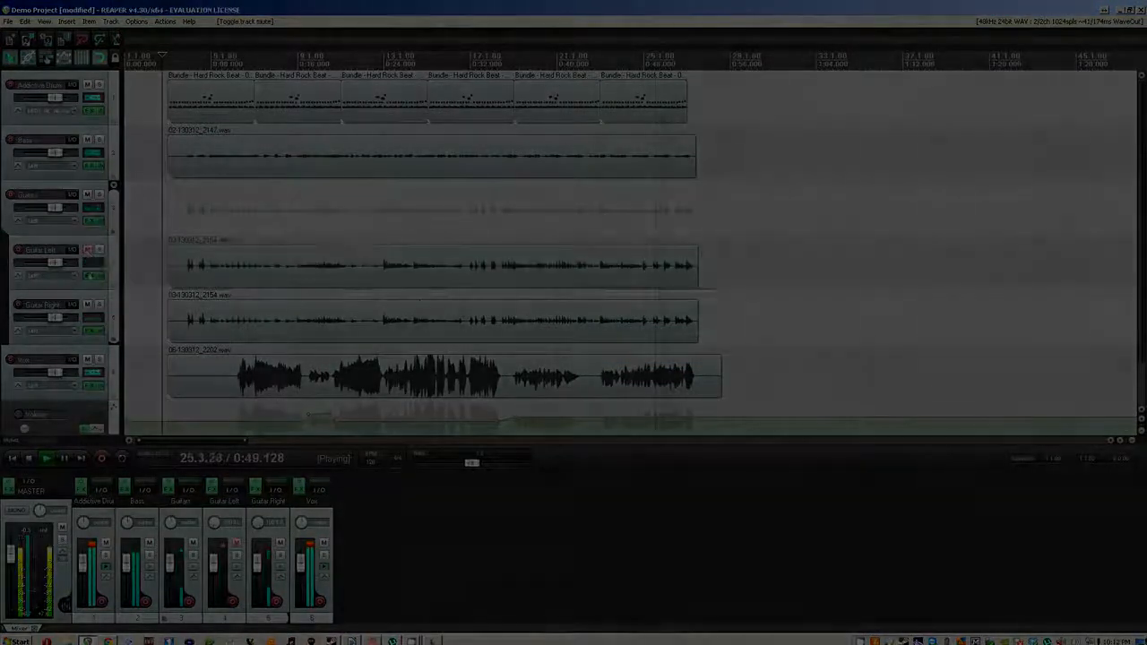